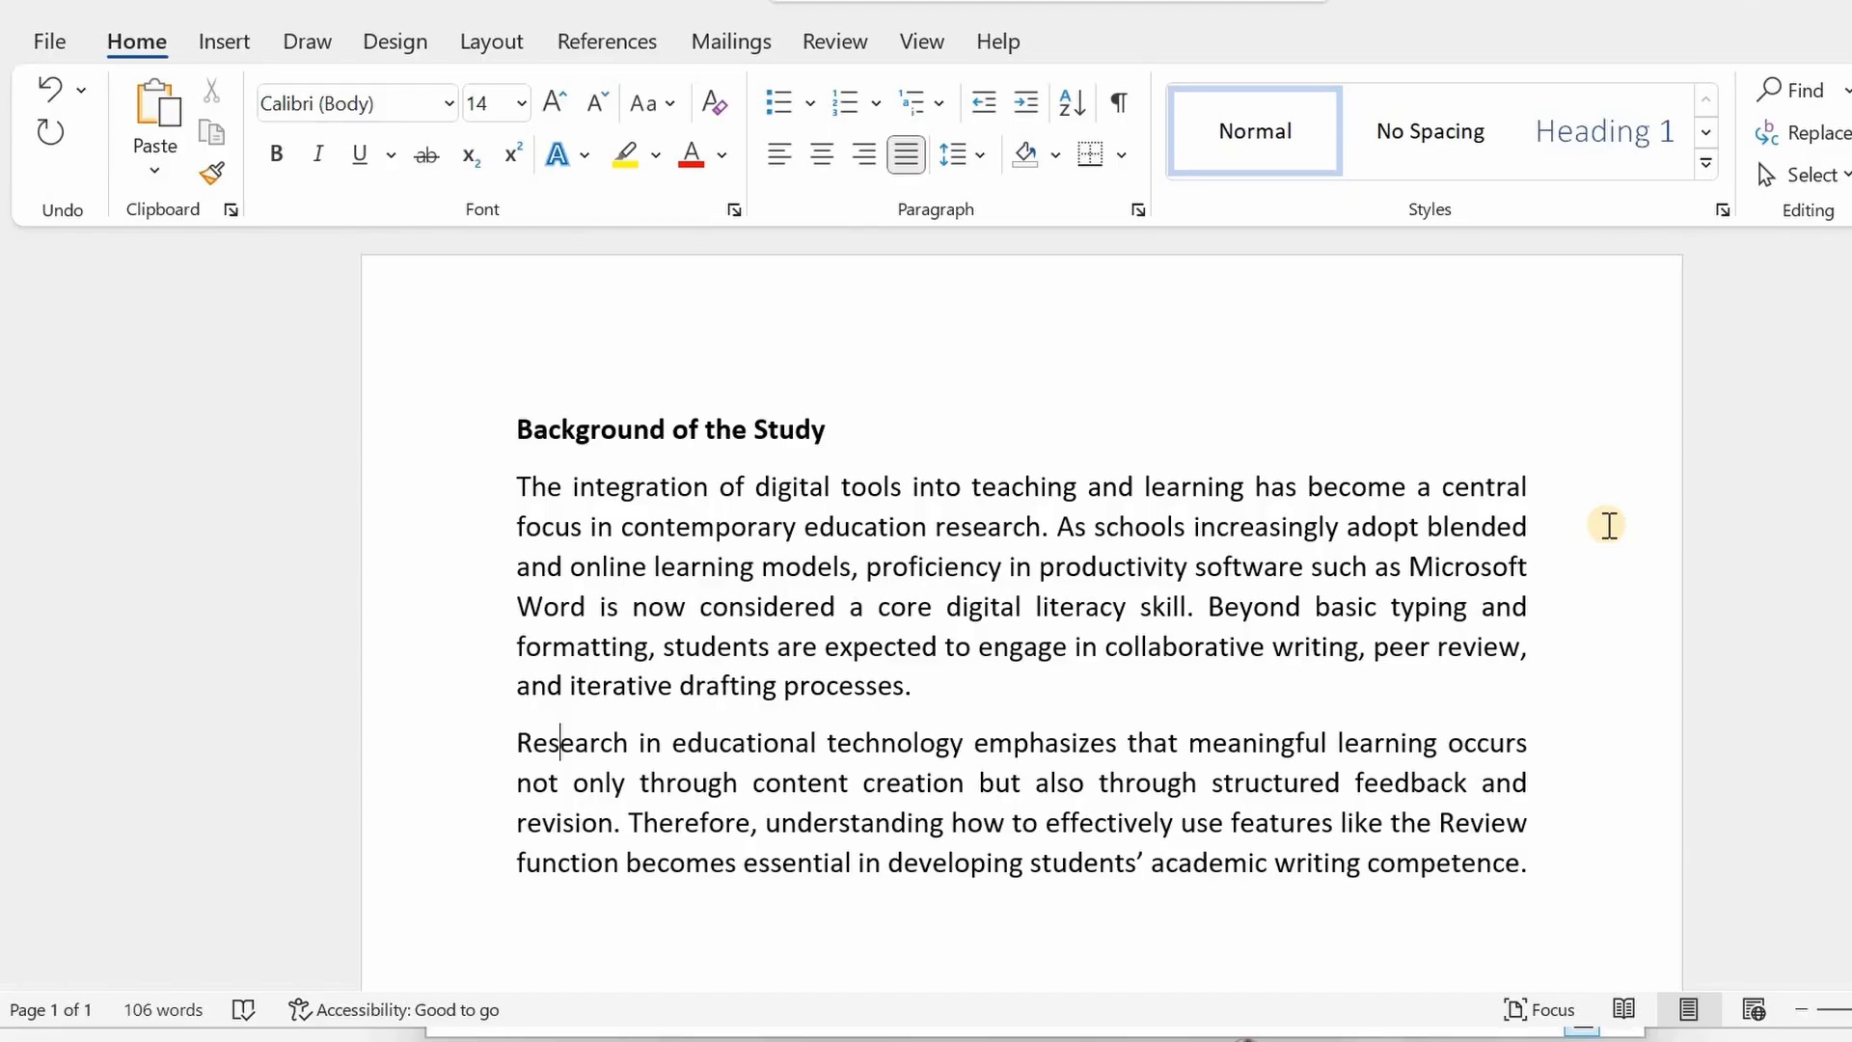
# Step: Turn on Track Changes for the document, with All Markup as the review display
pyautogui.click(813, 43)
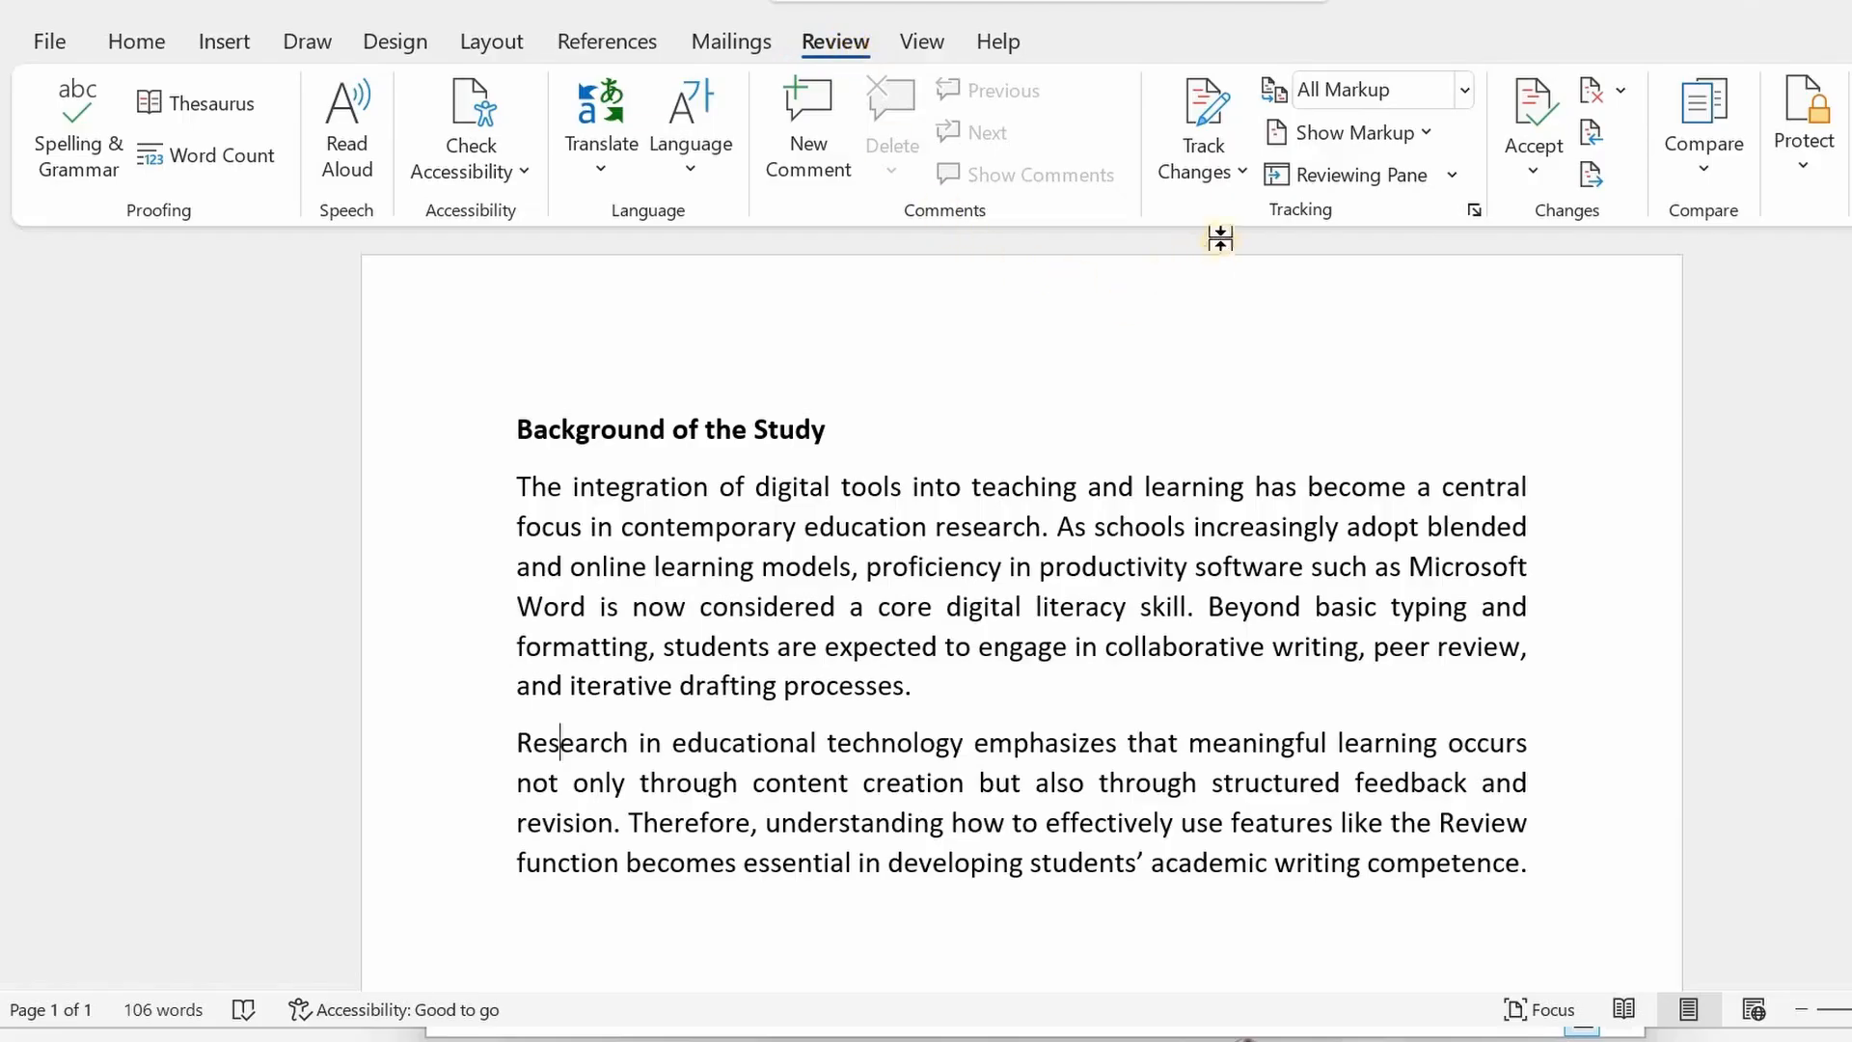
pyautogui.click(1198, 94)
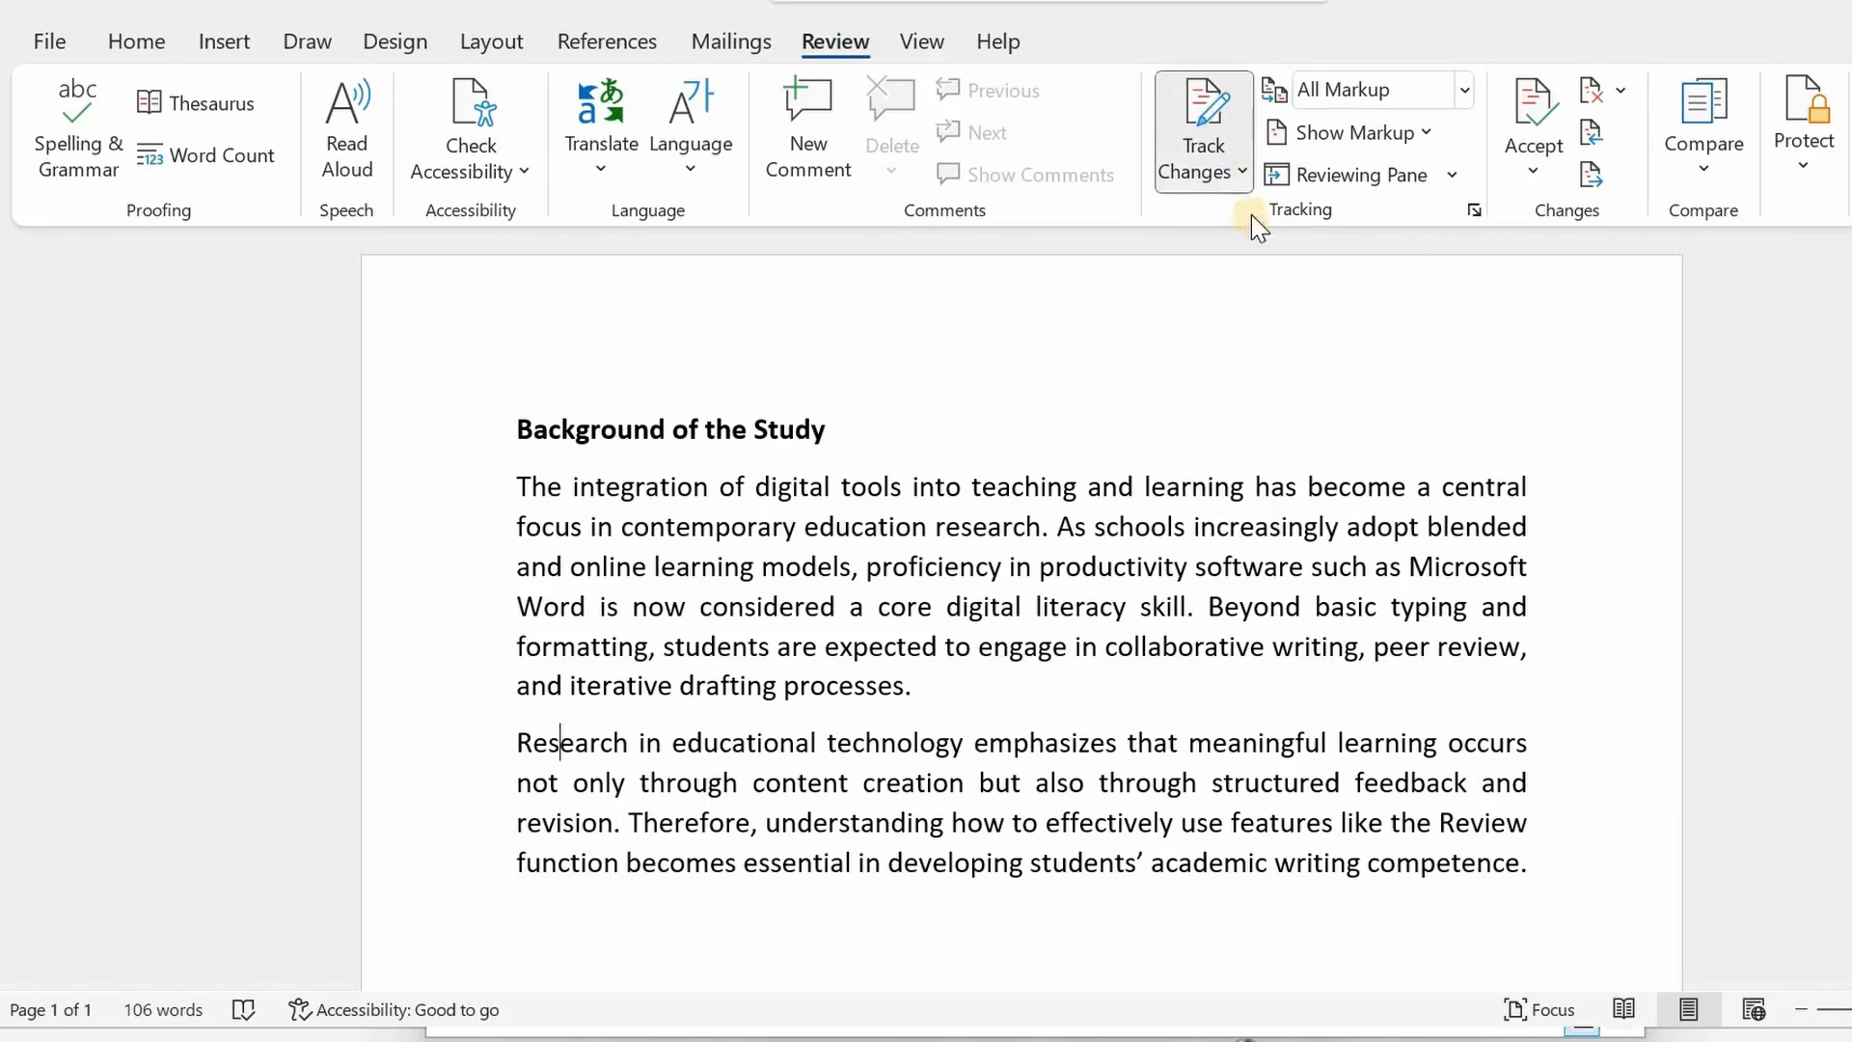
pyautogui.click(1242, 171)
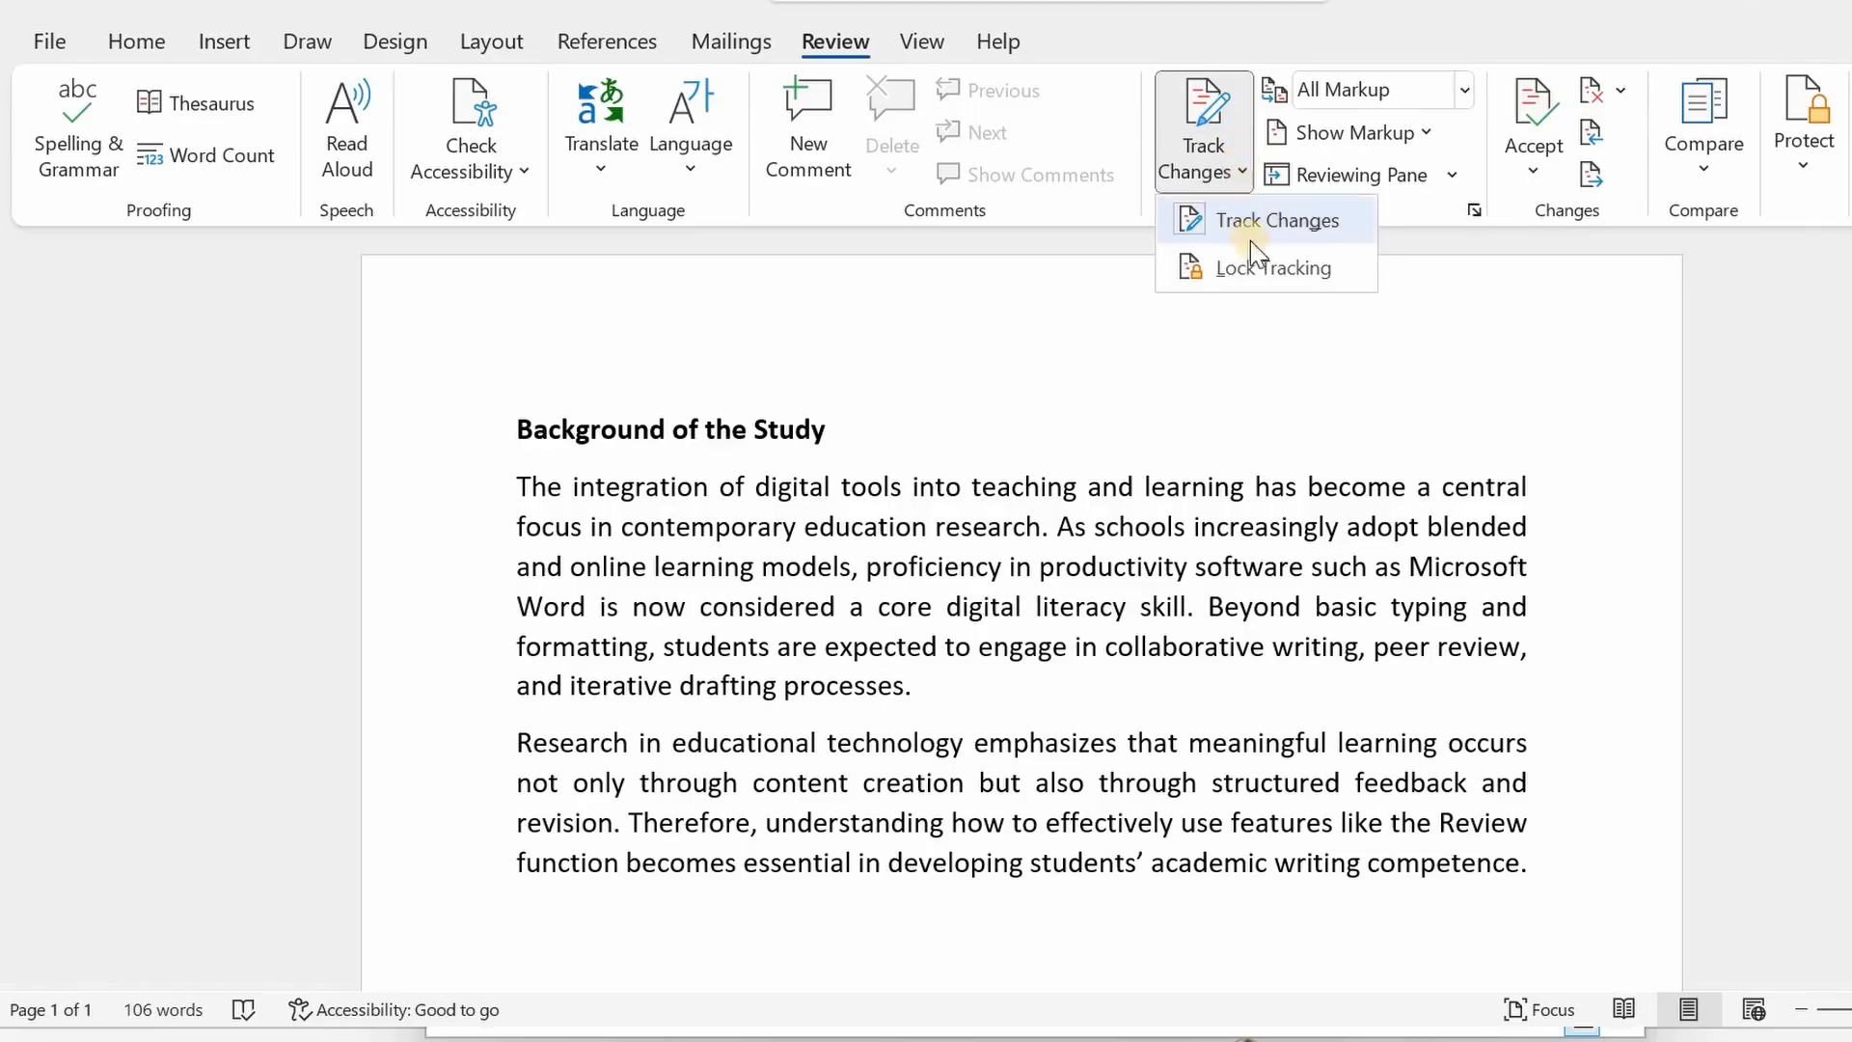
pyautogui.click(1291, 226)
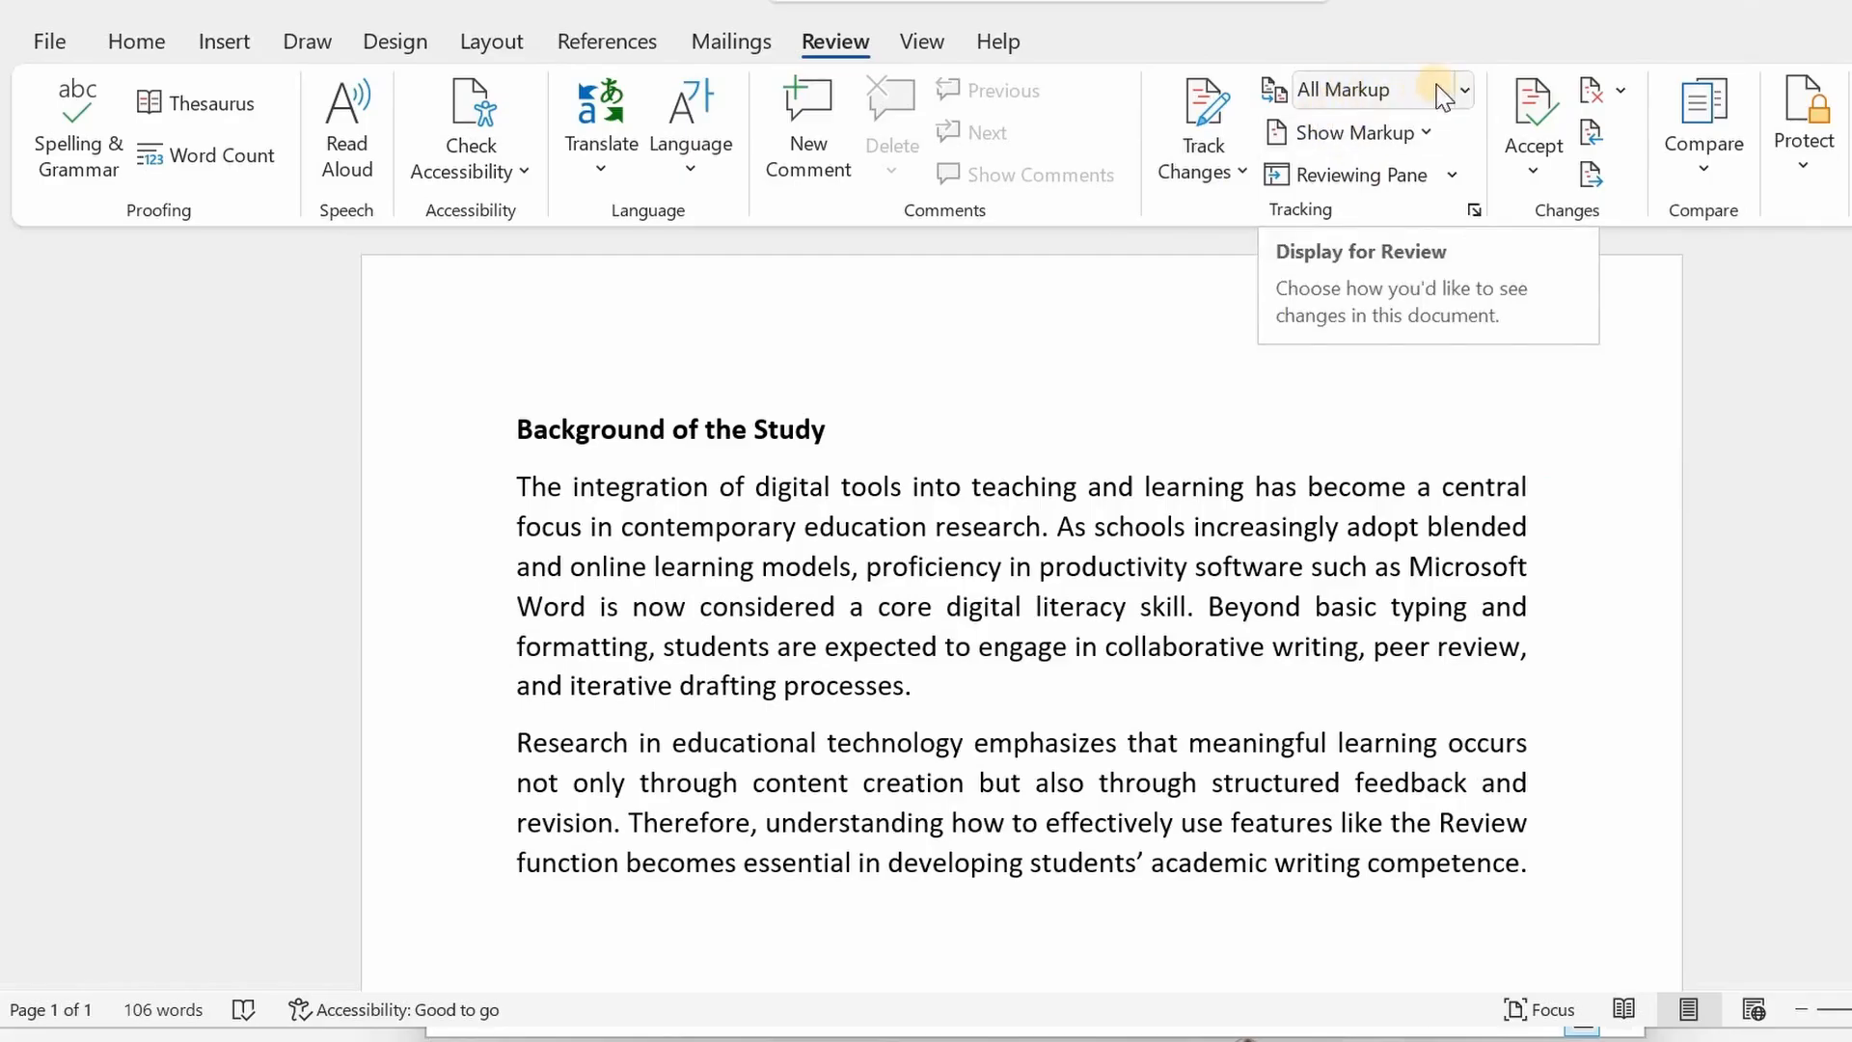
pyautogui.click(1465, 89)
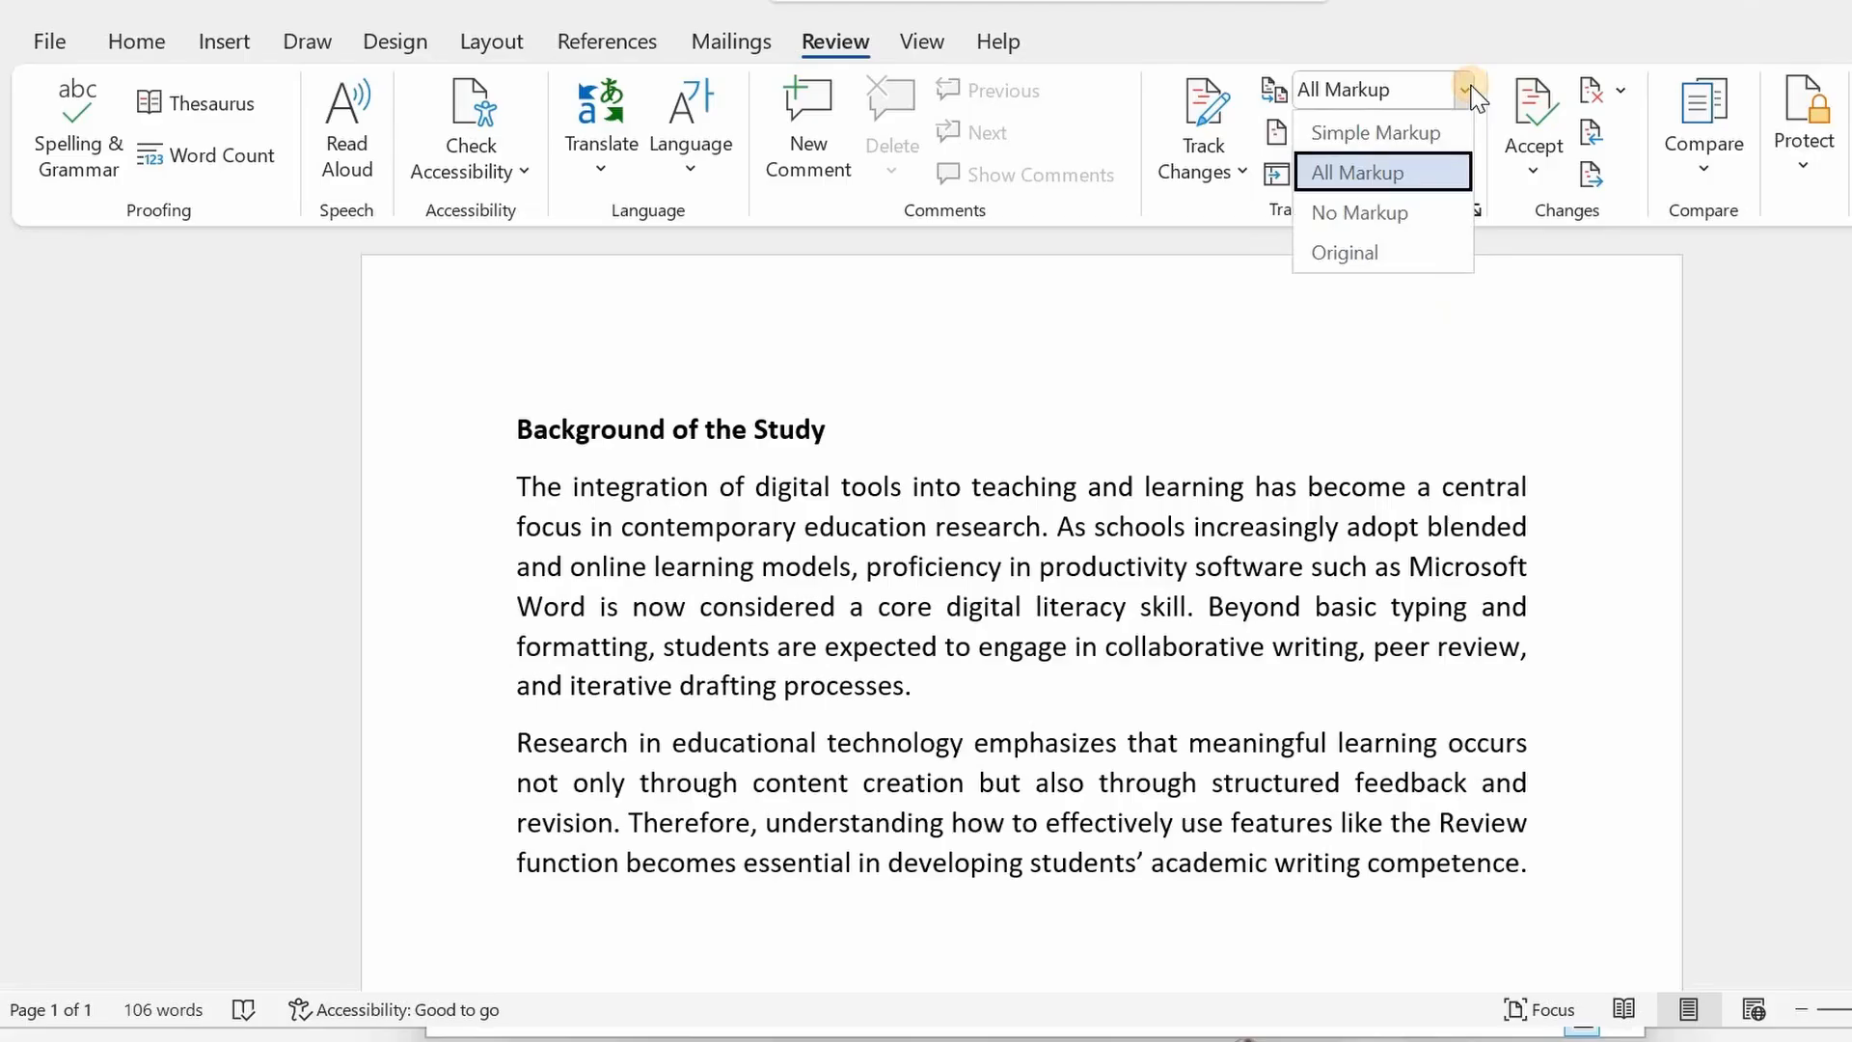
pyautogui.click(1435, 173)
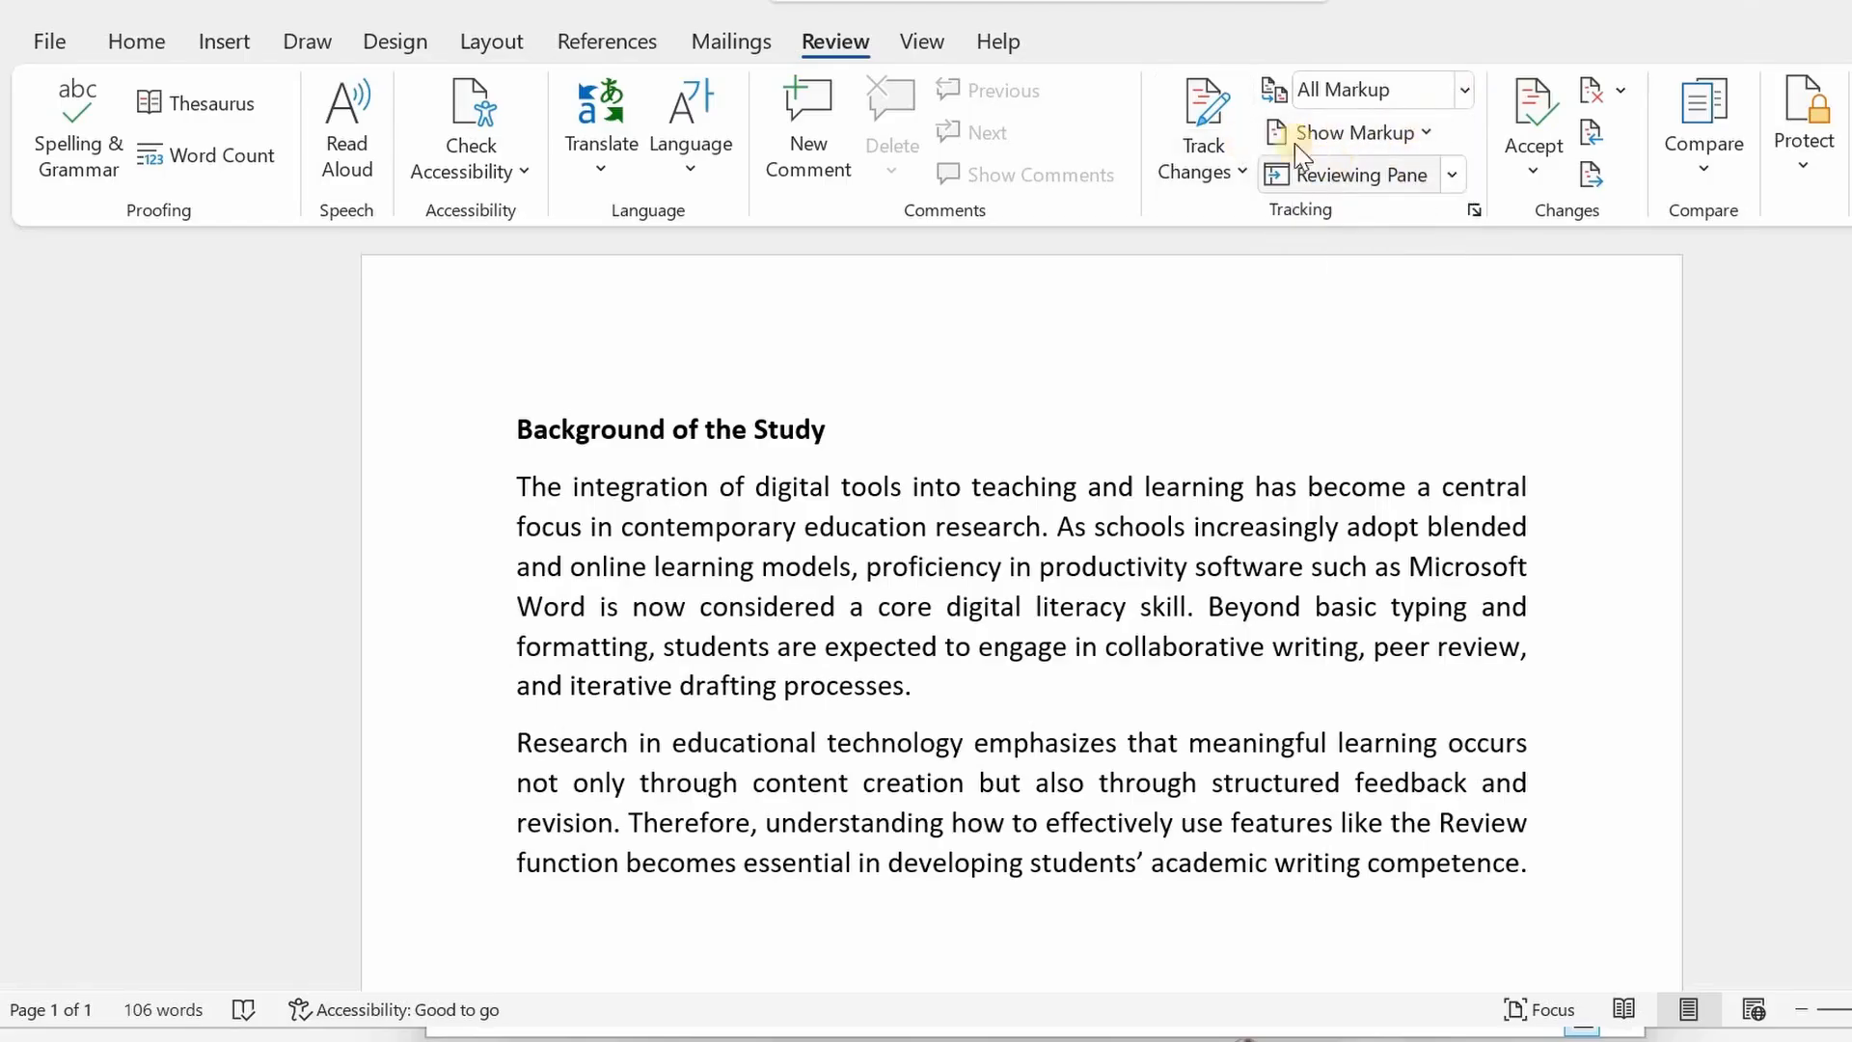
pyautogui.click(1208, 123)
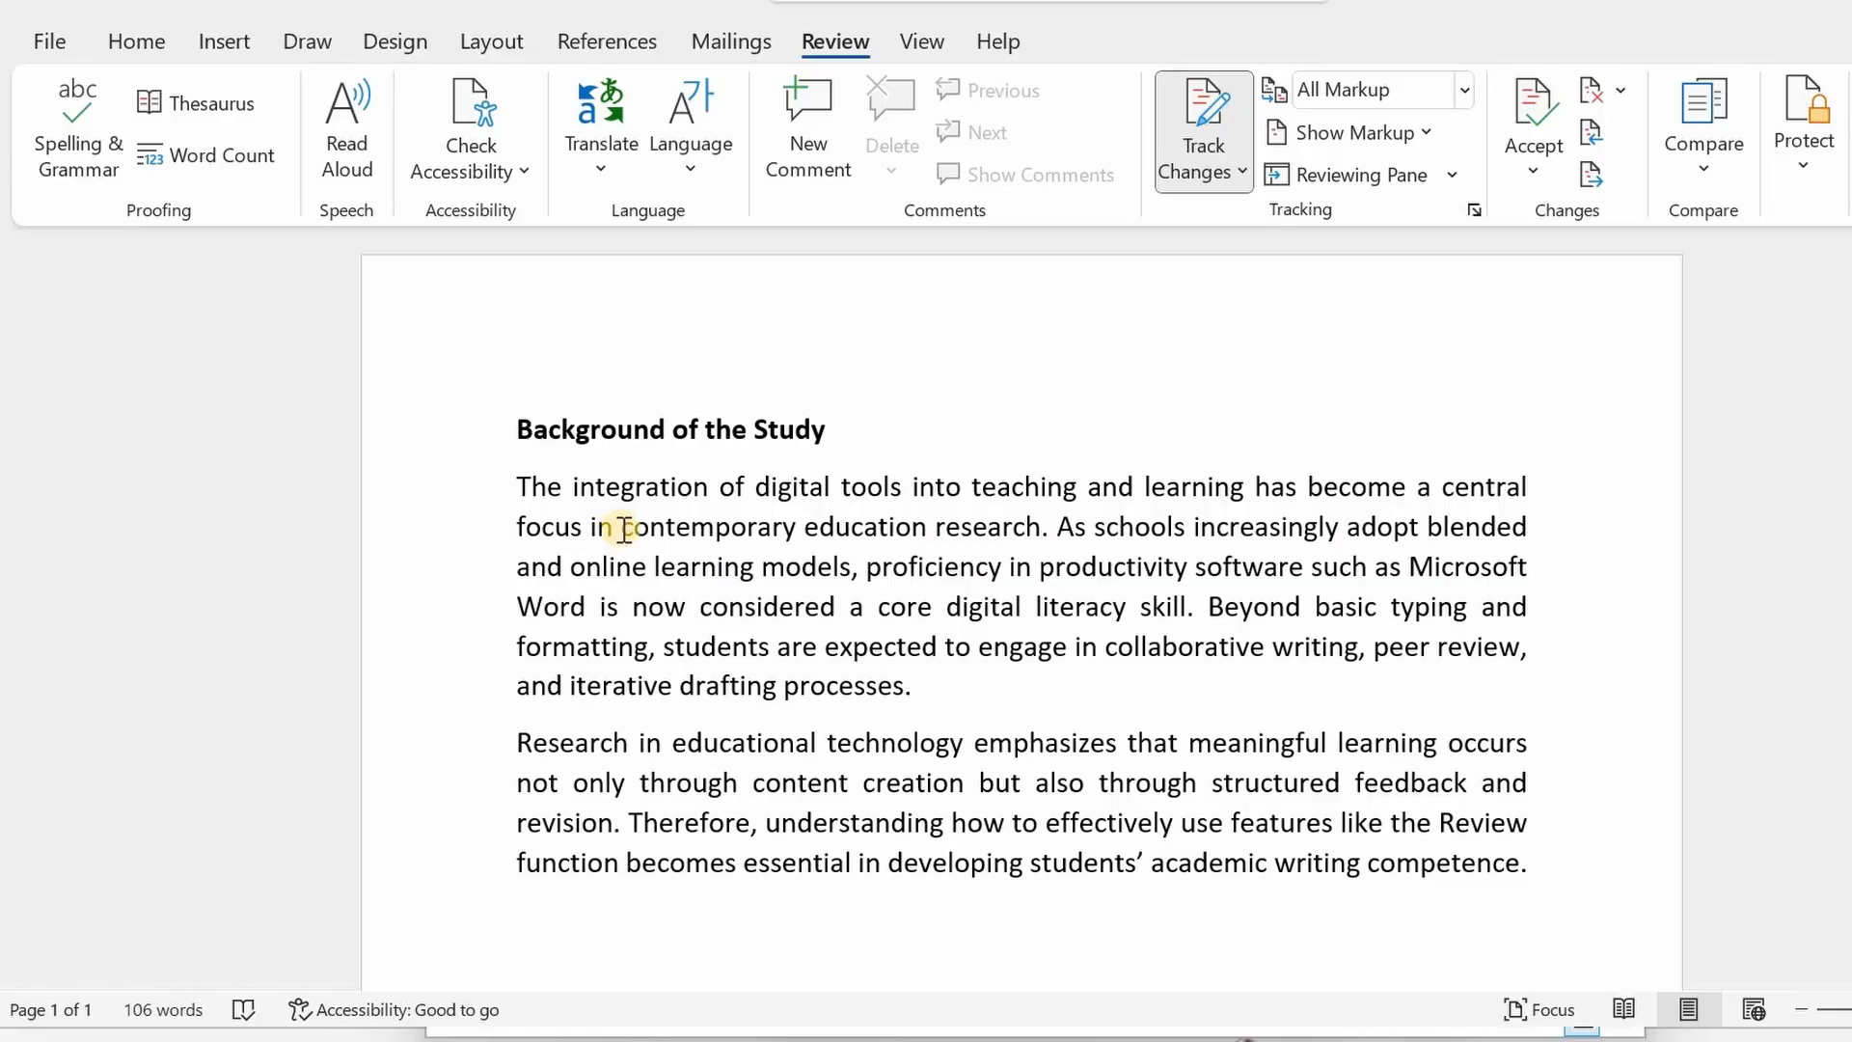
# Step: Replace the word "contemporary" with "modern" before "education research" in the first paragraph
pyautogui.moveTo(623, 530); pyautogui.dragTo(799, 529)
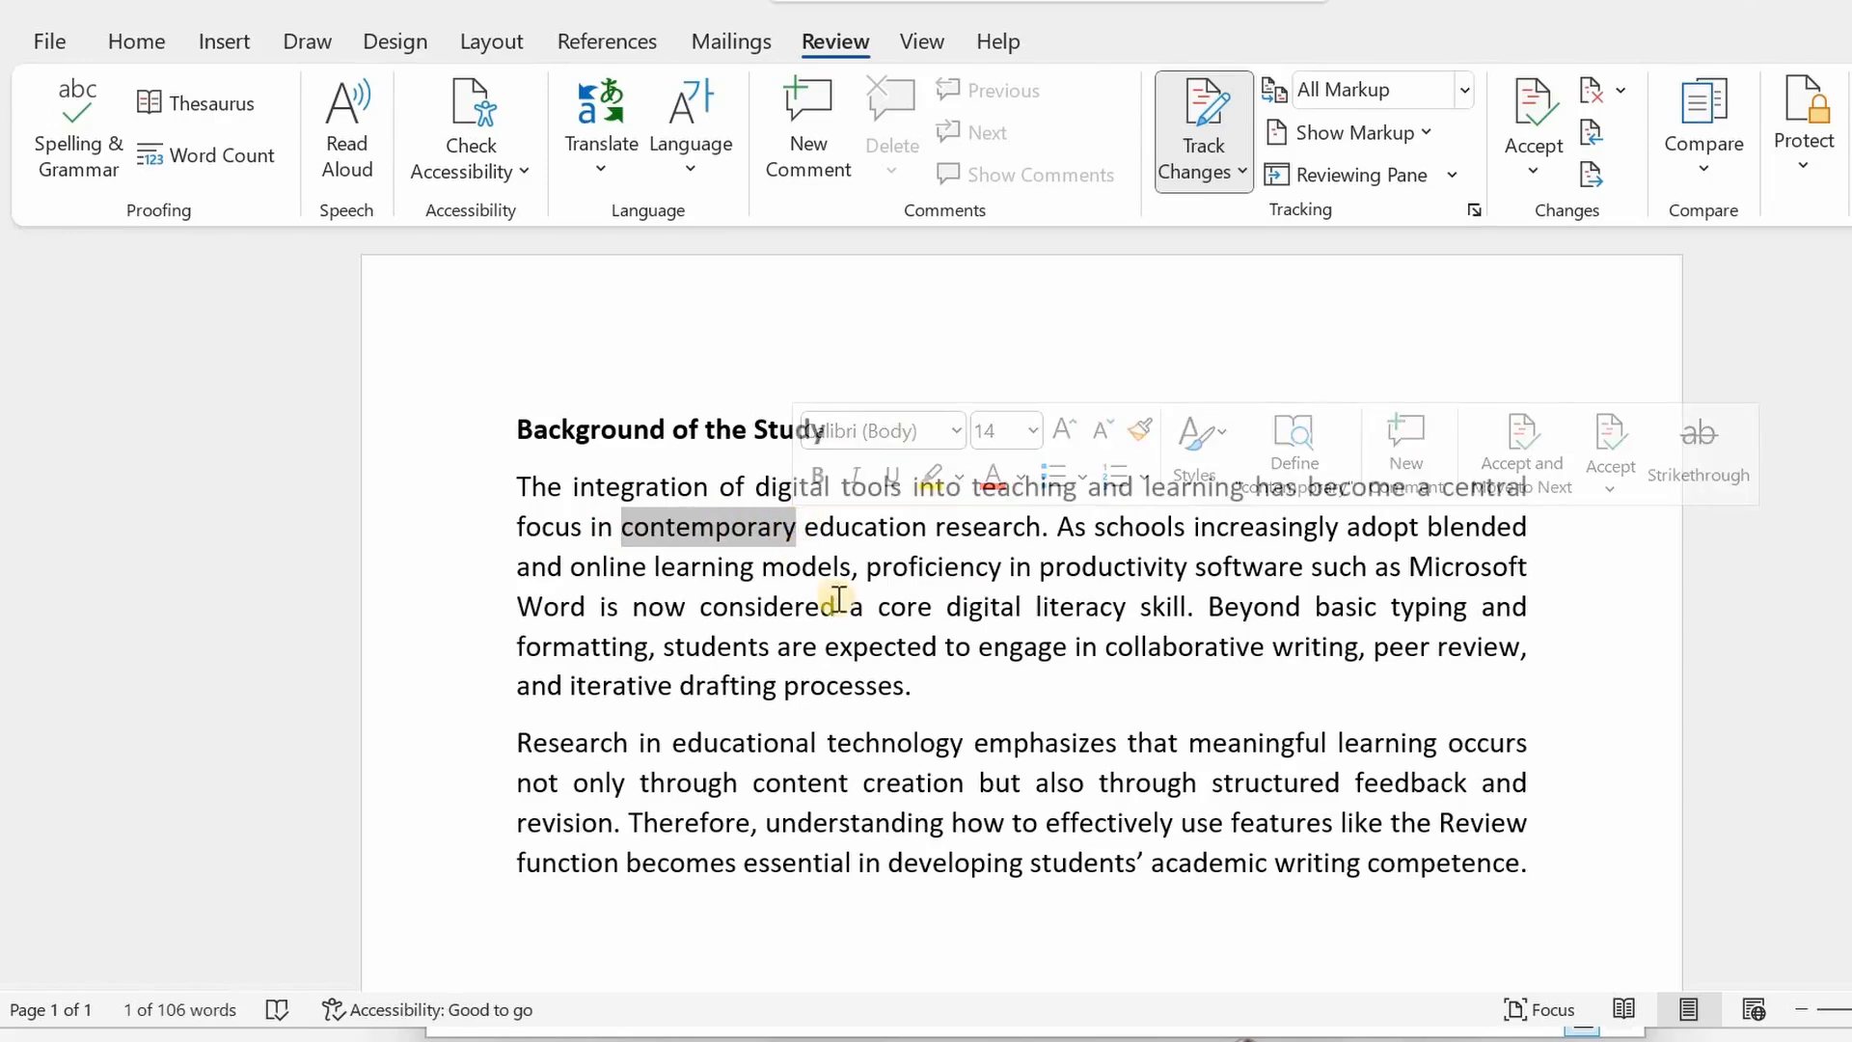
pyautogui.press('Delete')
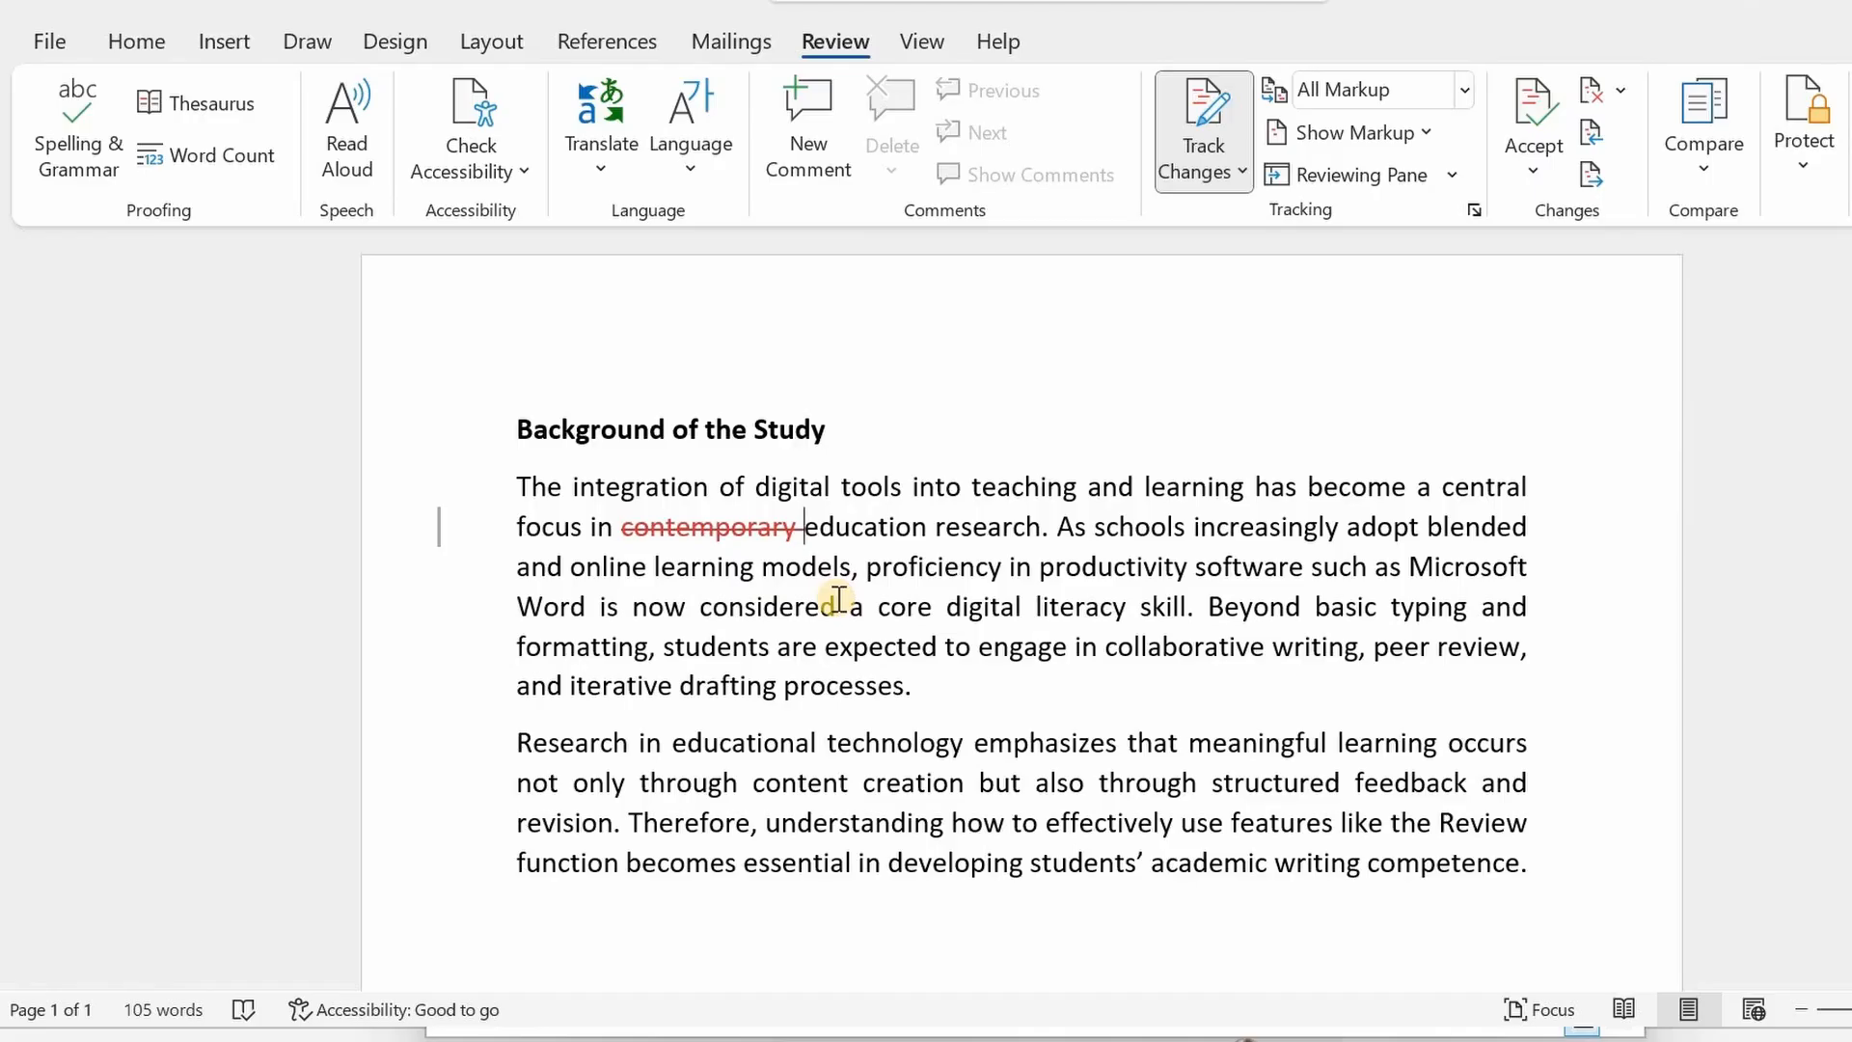
pyautogui.write('m')
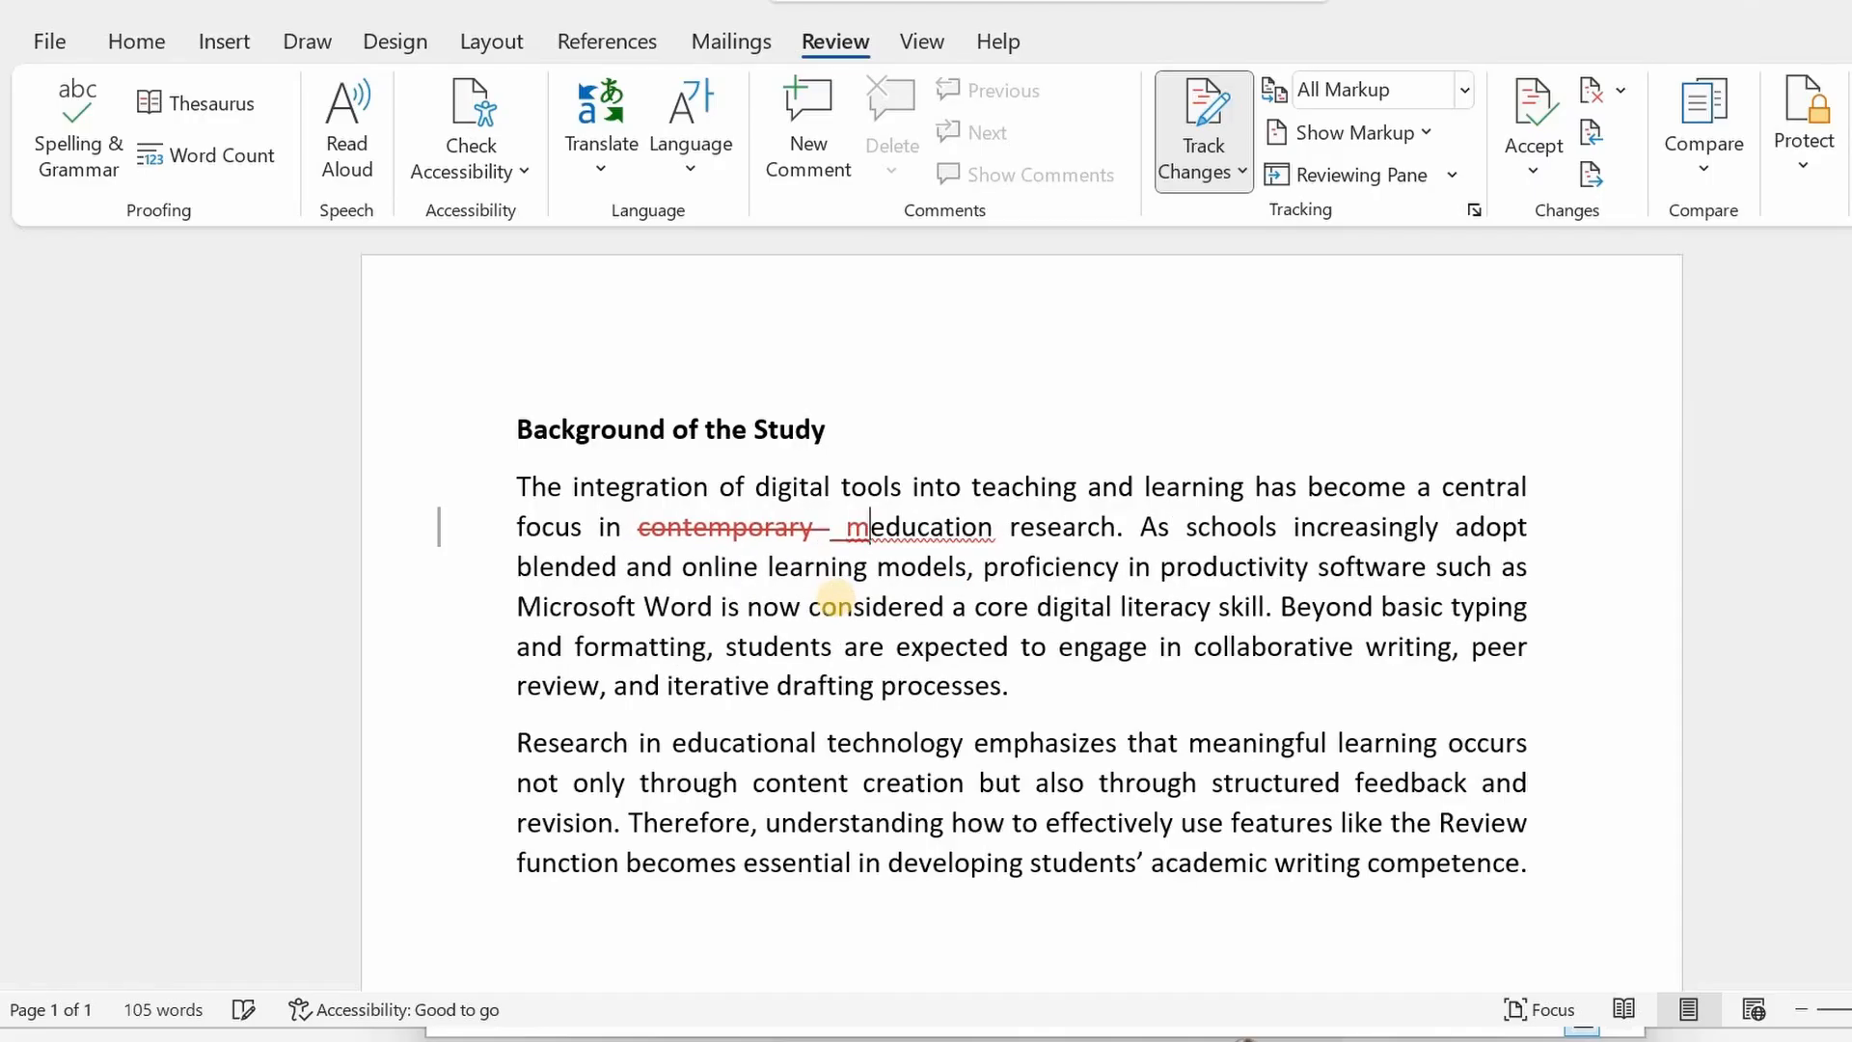
pyautogui.write('od')
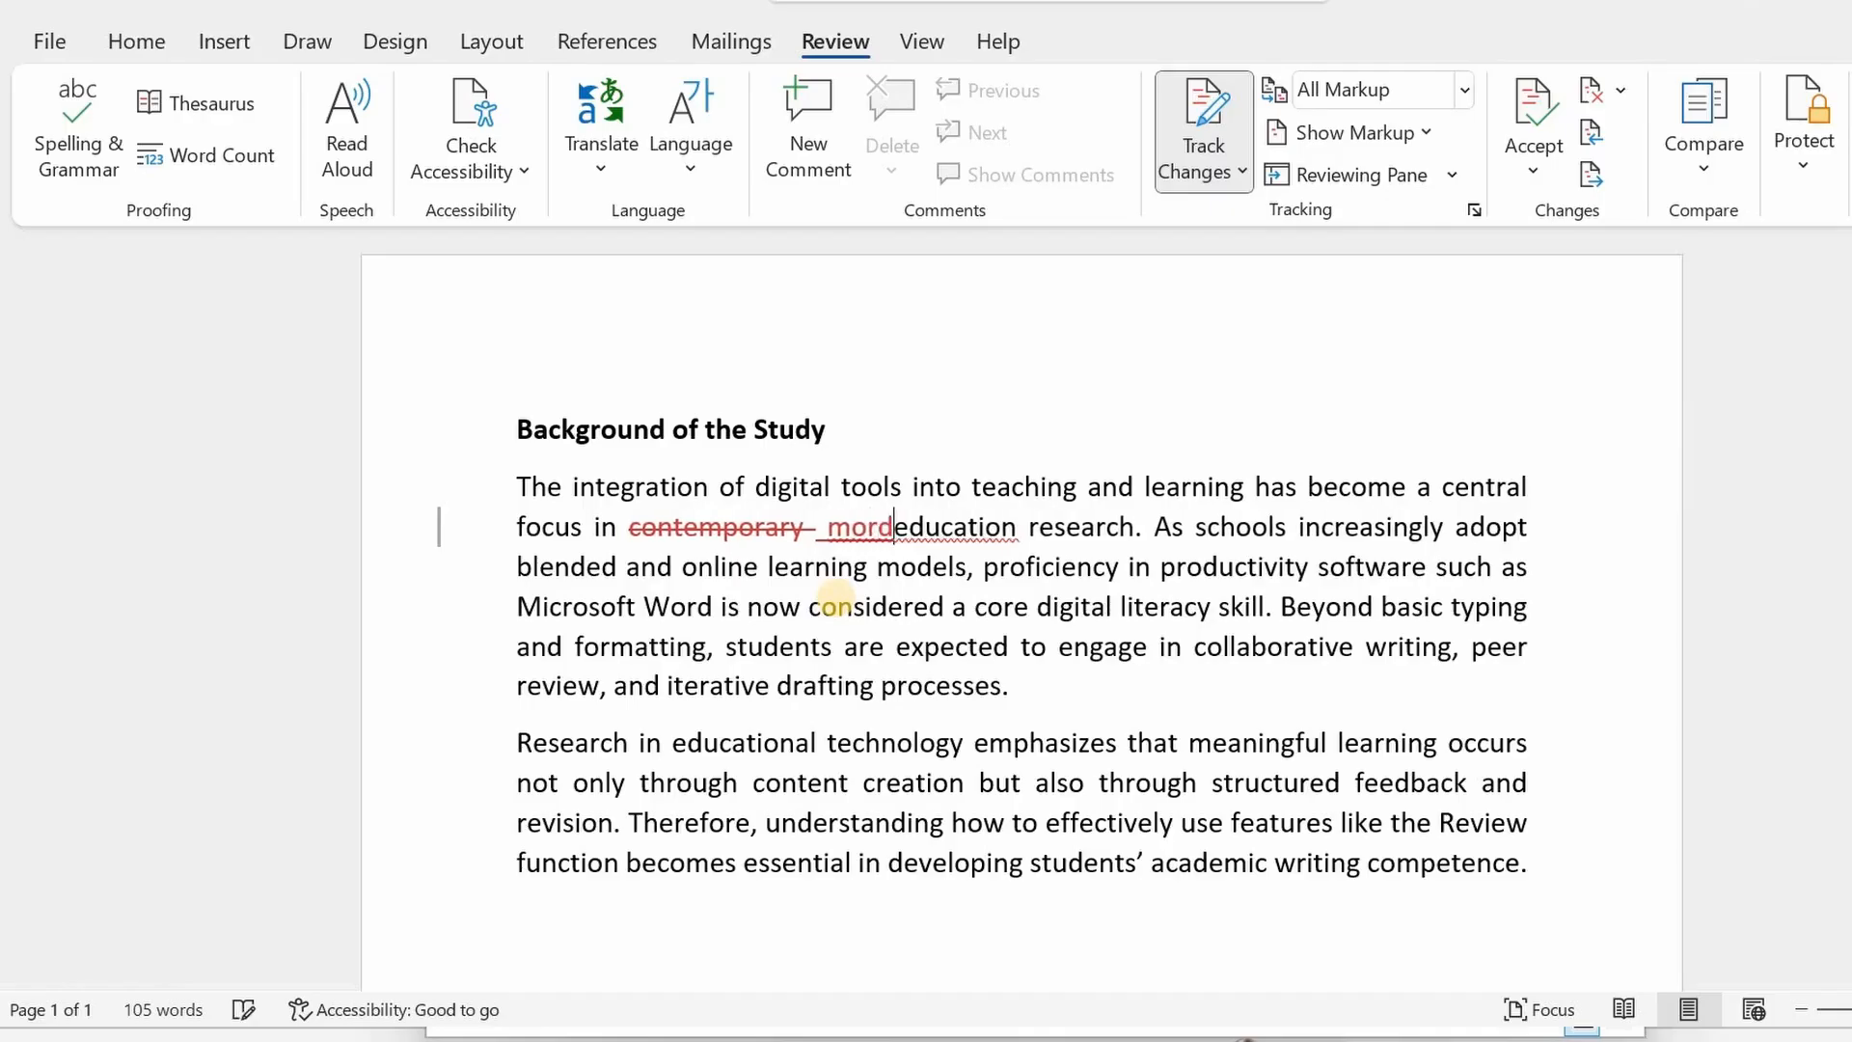
pyautogui.write('ern')
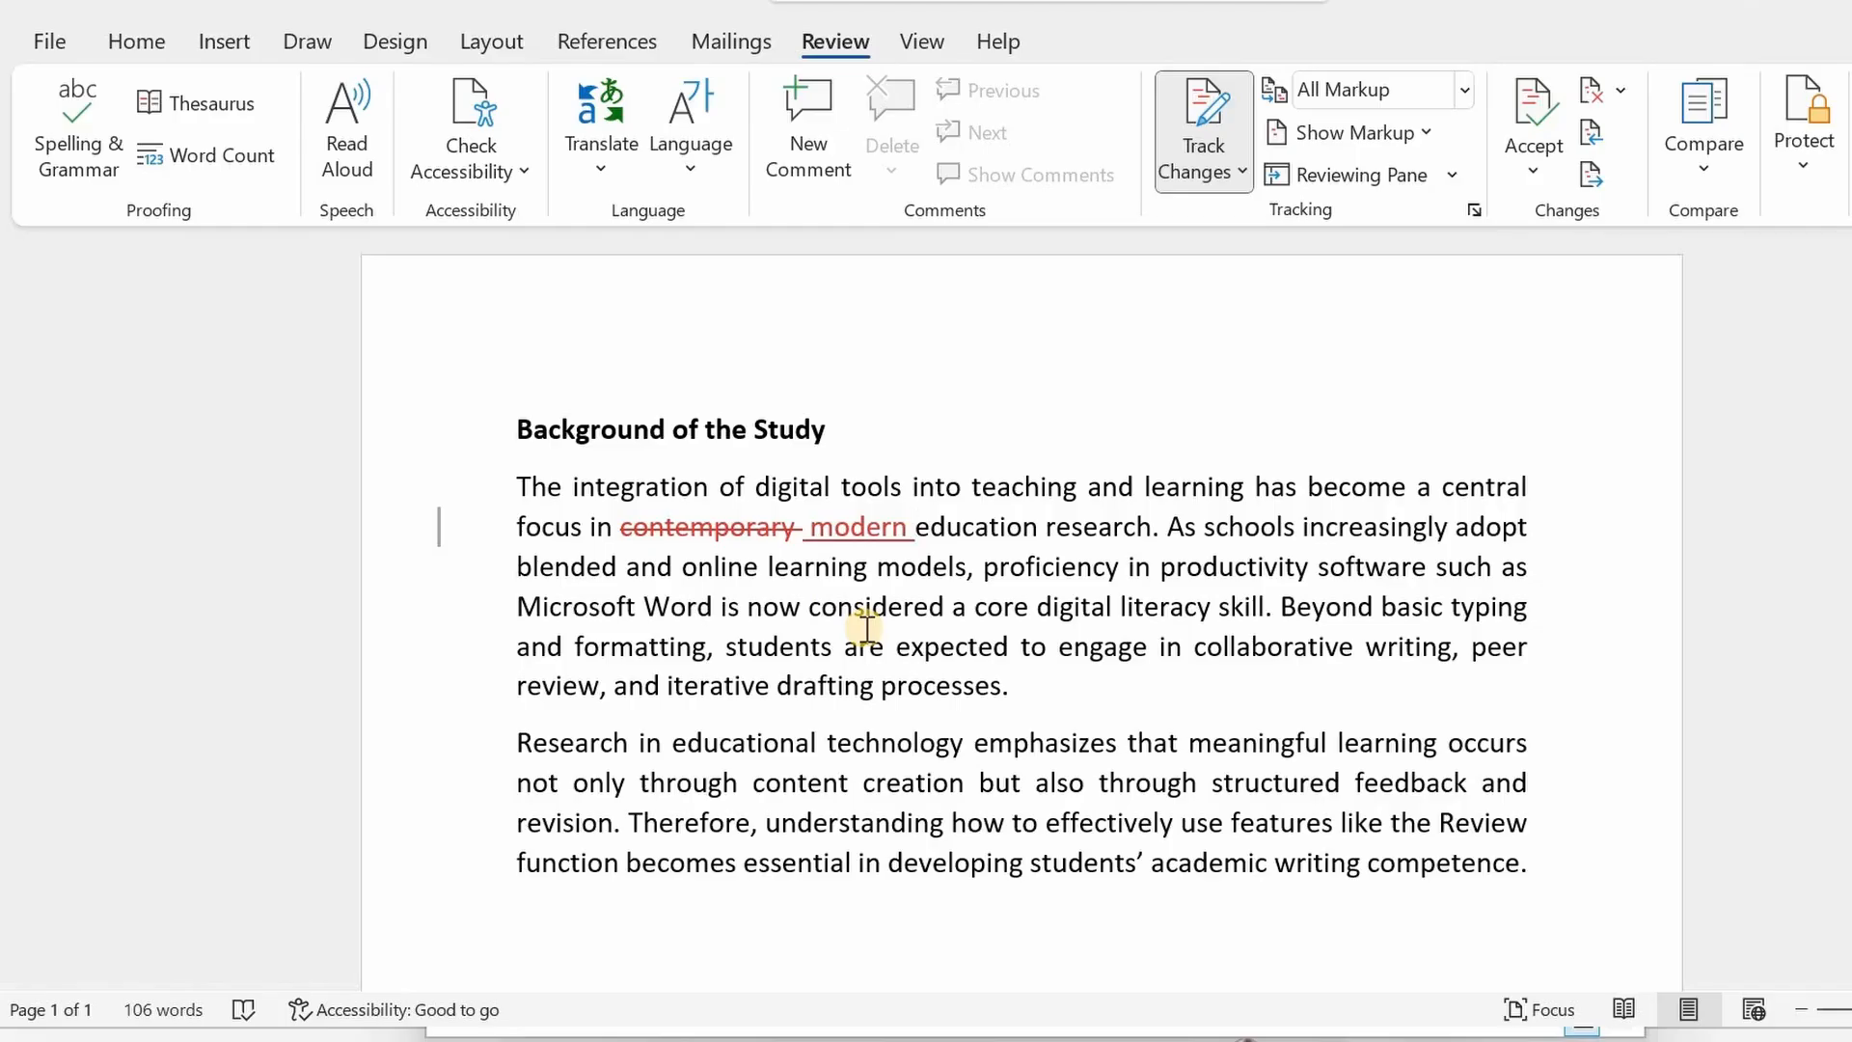
# Step: Delete the word "literacy" from the first paragraph and add the sentence "This is useful." at the paragraph's end
pyautogui.click(1209, 610)
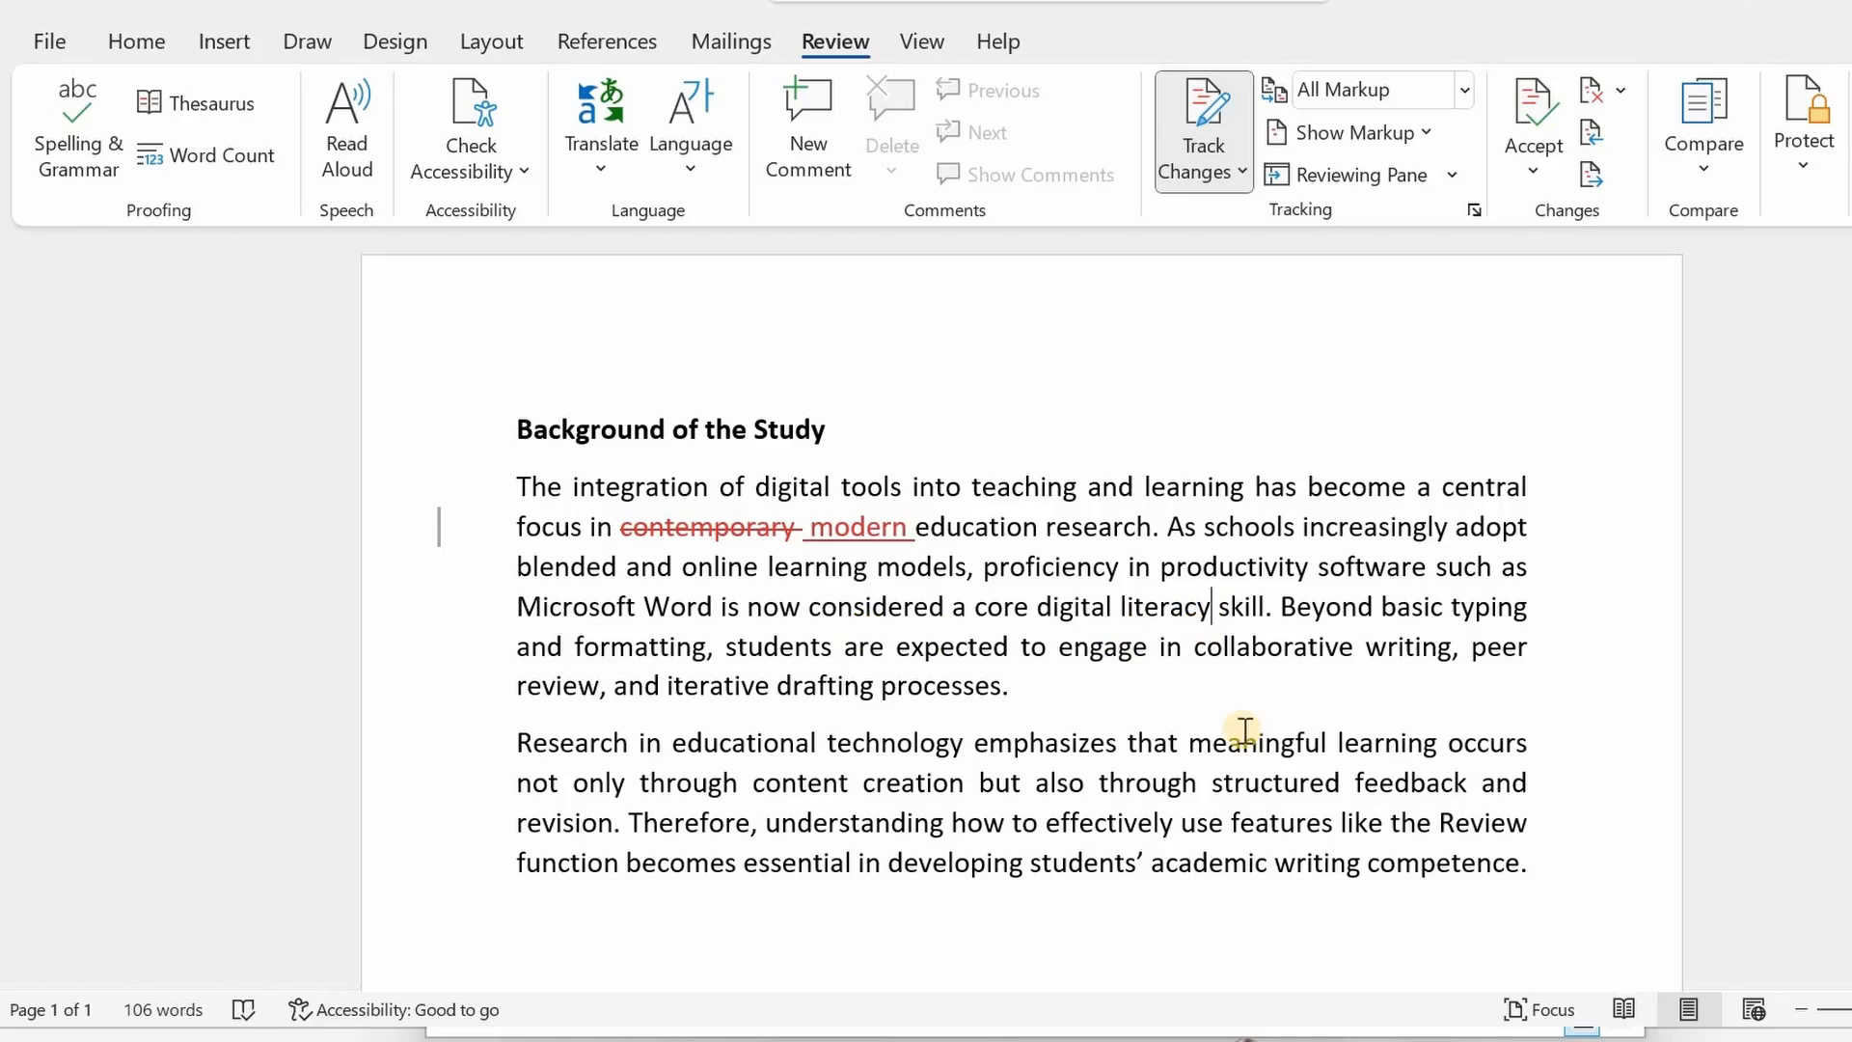
pyautogui.press('BackSpace')
pyautogui.press('BackSpace')
pyautogui.press('BackSpace')
pyautogui.press('BackSpace')
pyautogui.press('BackSpace')
pyautogui.press('BackSpace')
pyautogui.press('BackSpace')
pyautogui.press('BackSpace')
pyautogui.click(1048, 685)
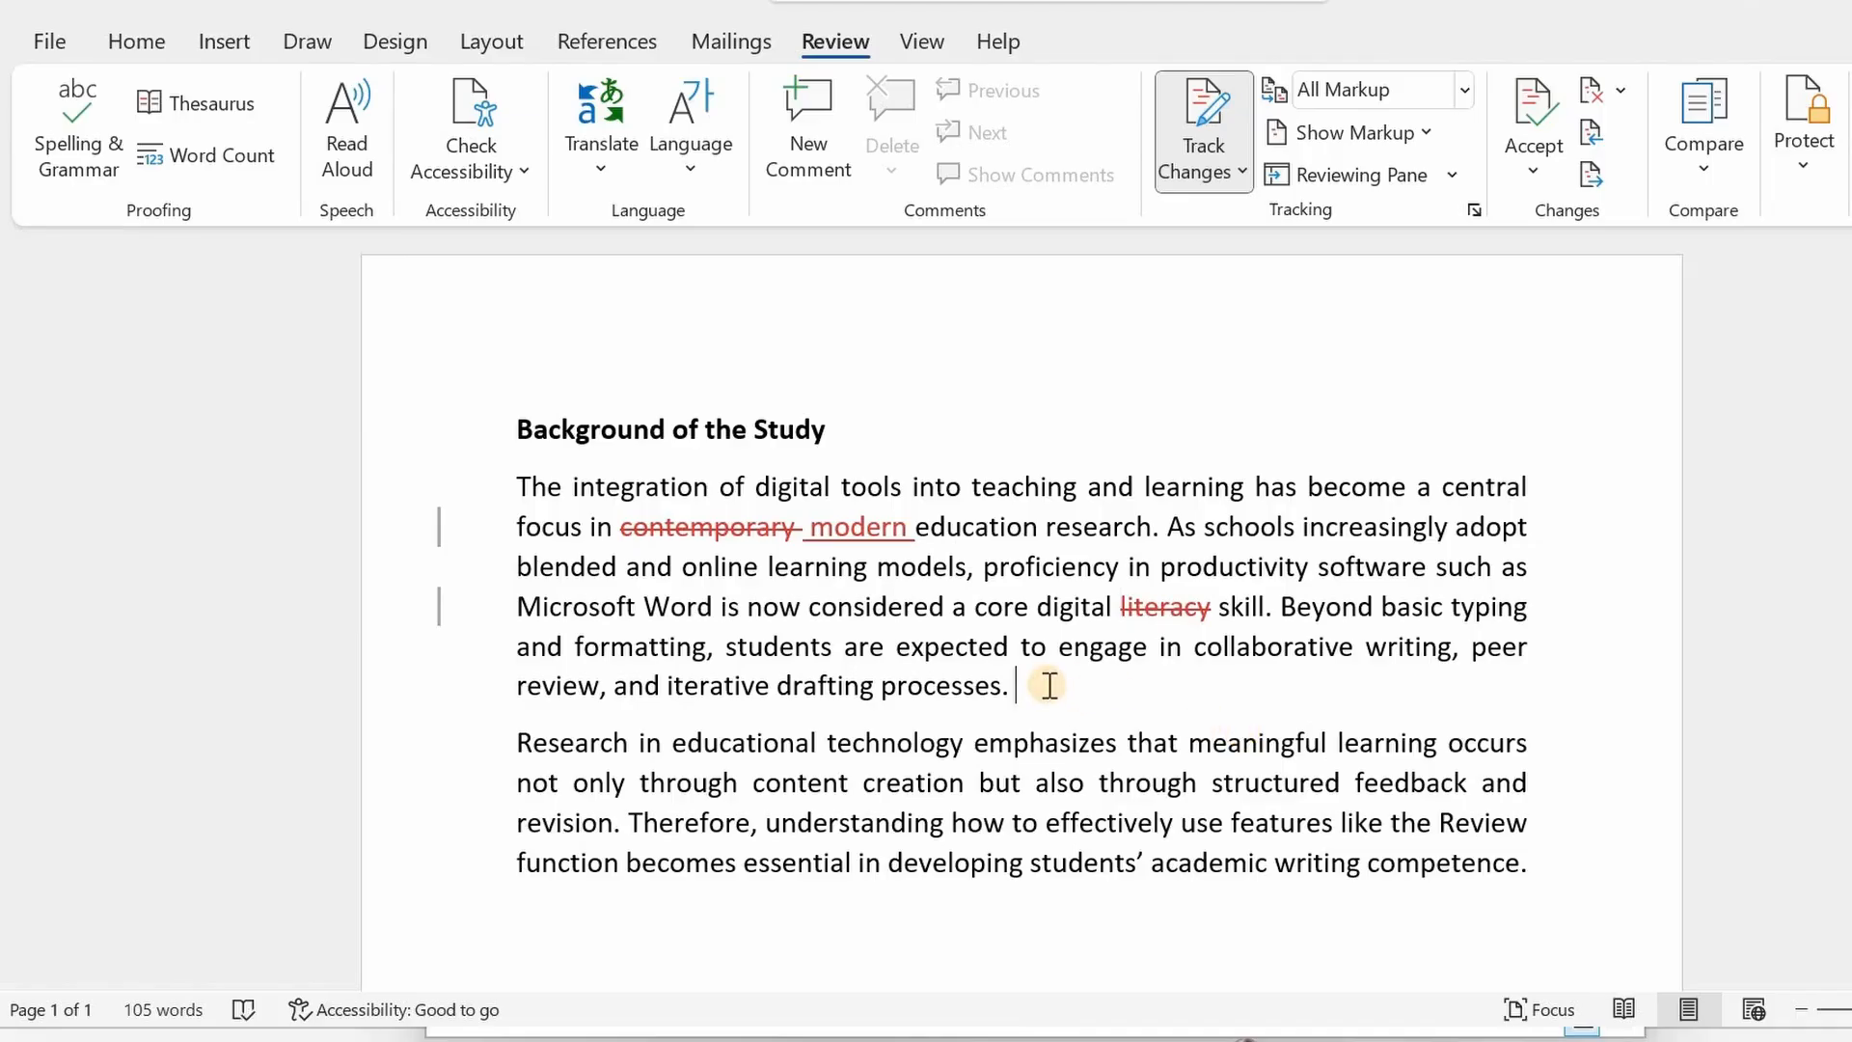
pyautogui.write('This is useful.')
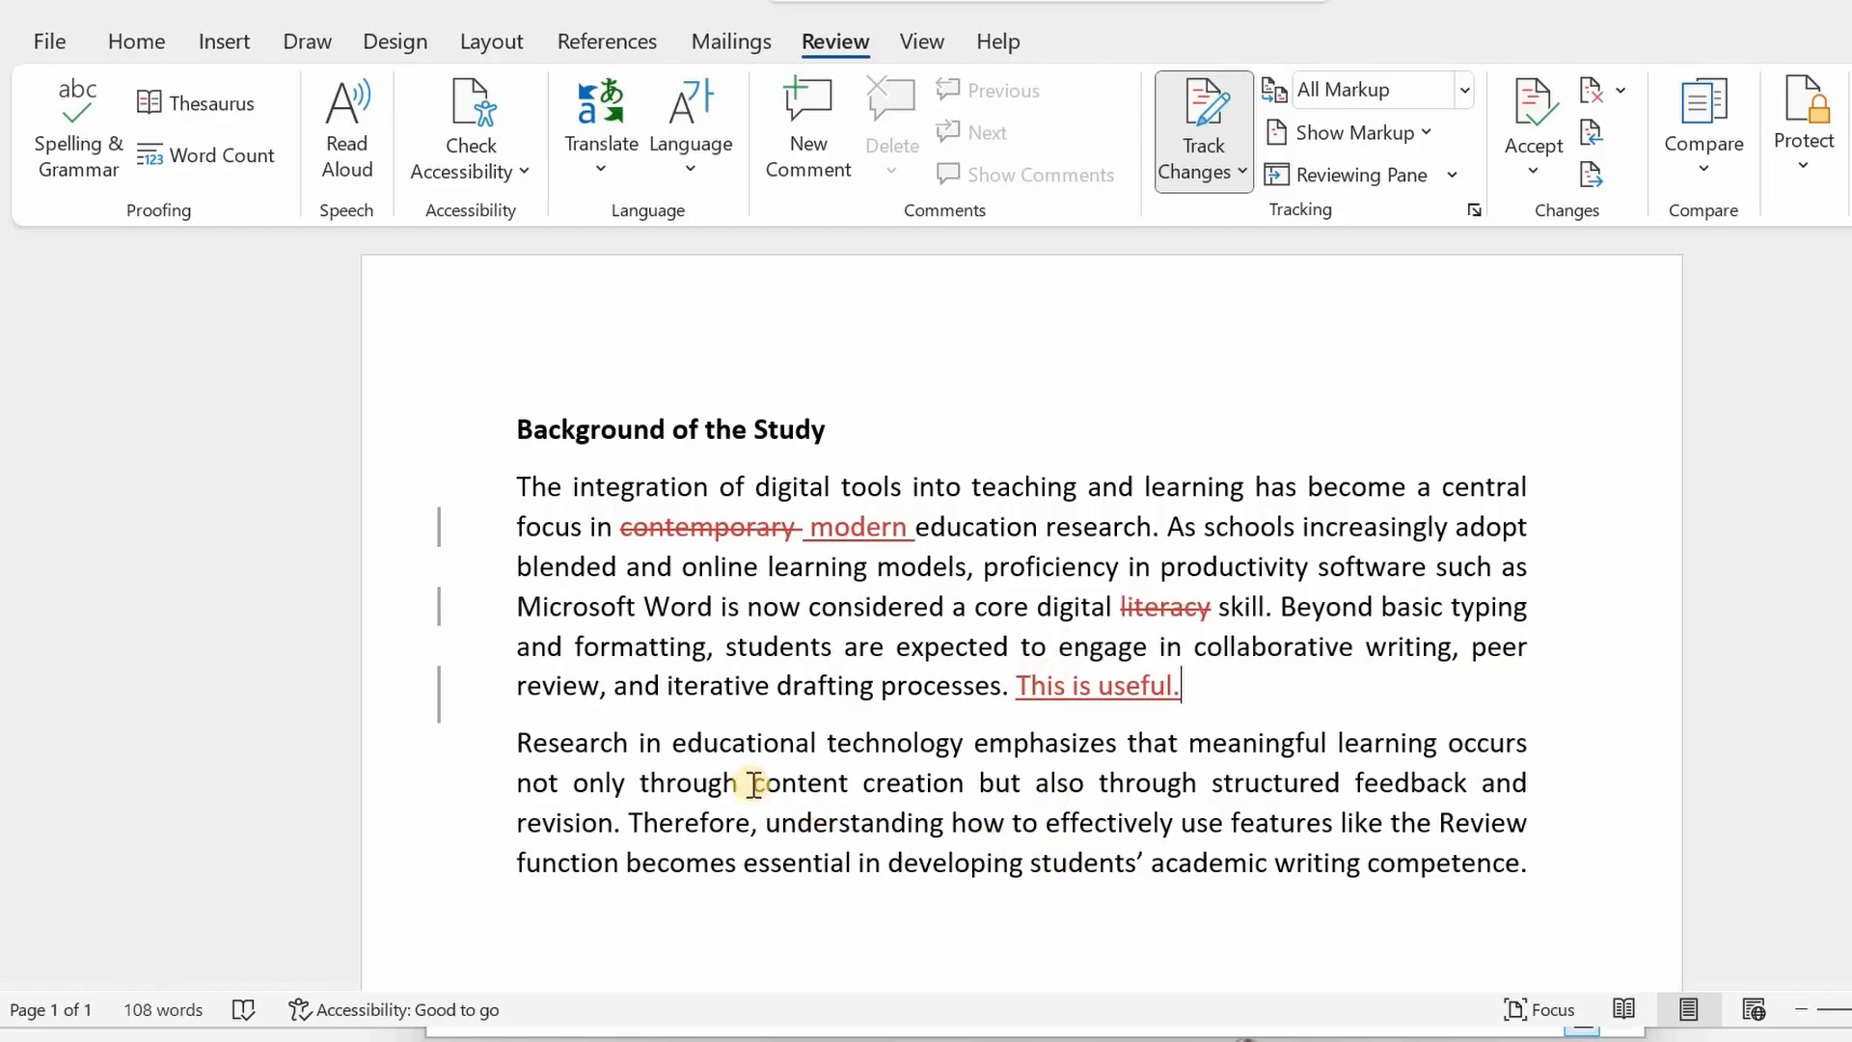
# Step: Attach the comment "I don't understand the use of this here." to the words "content creation" in the second paragraph
pyautogui.moveTo(755, 782); pyautogui.dragTo(961, 783)
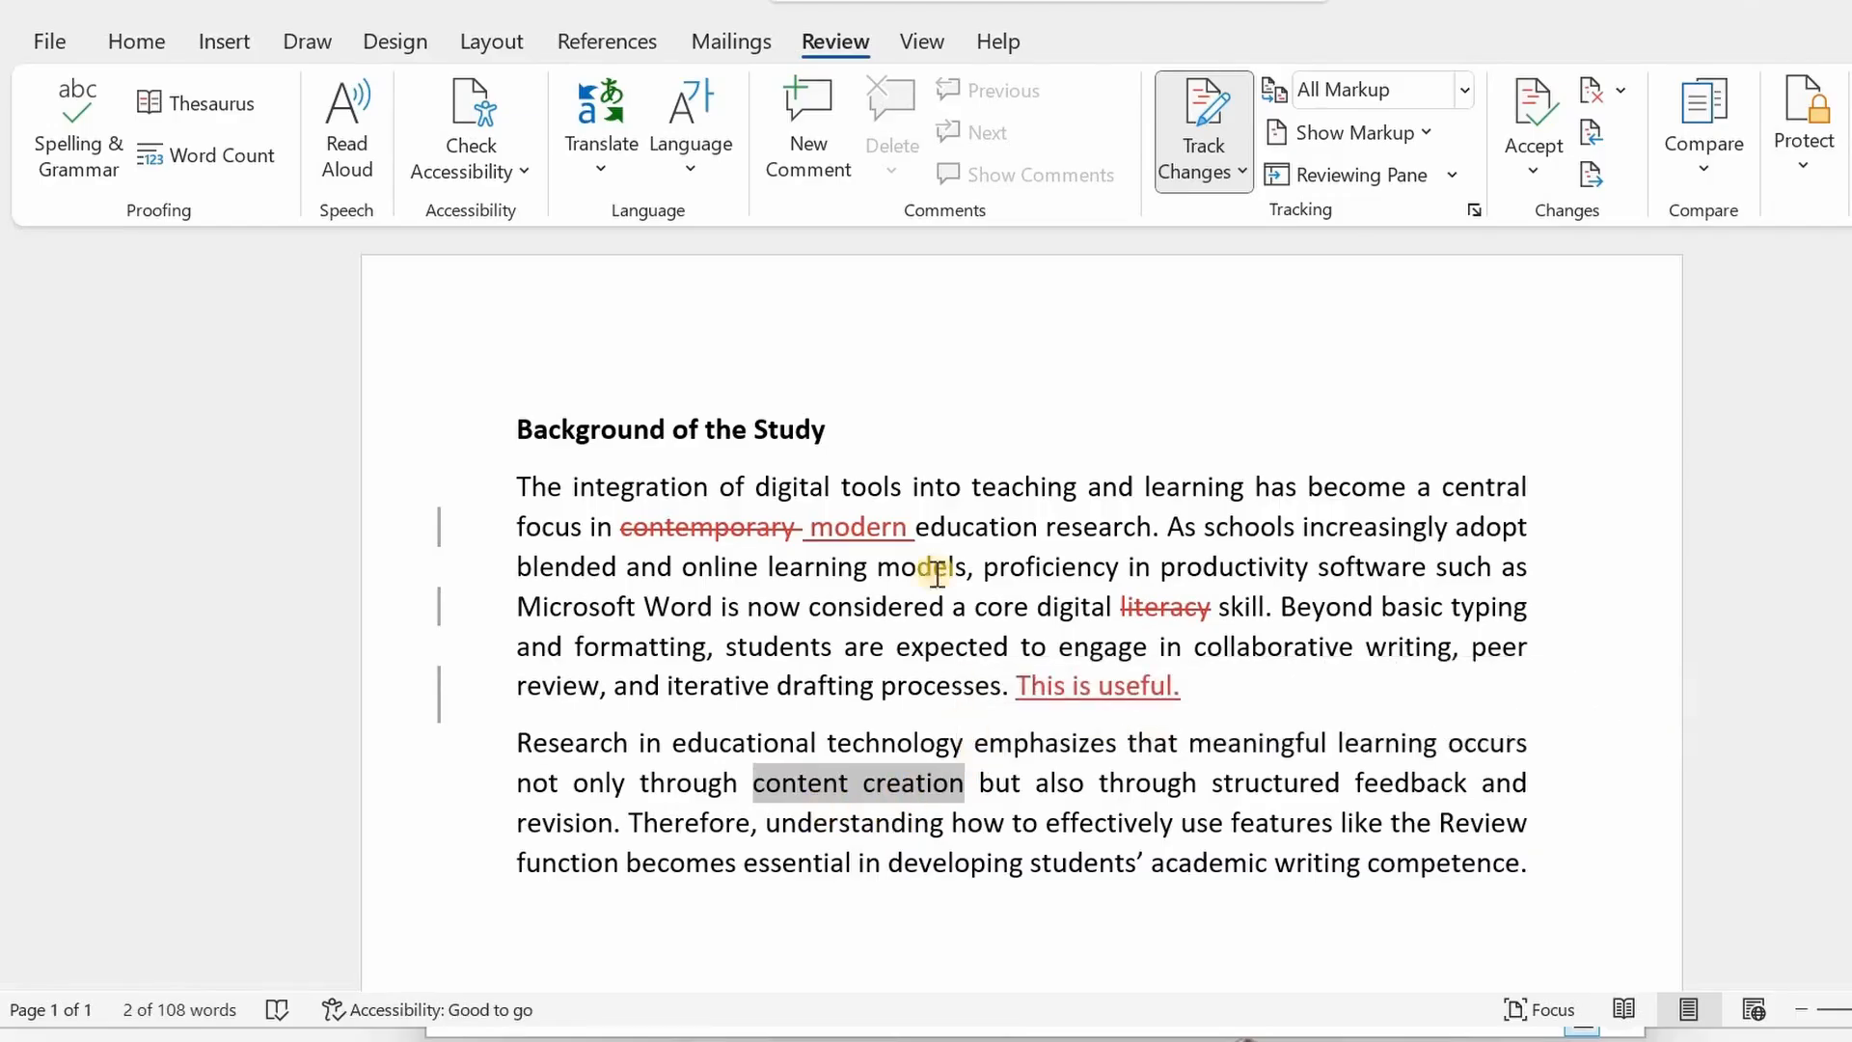
pyautogui.click(819, 169)
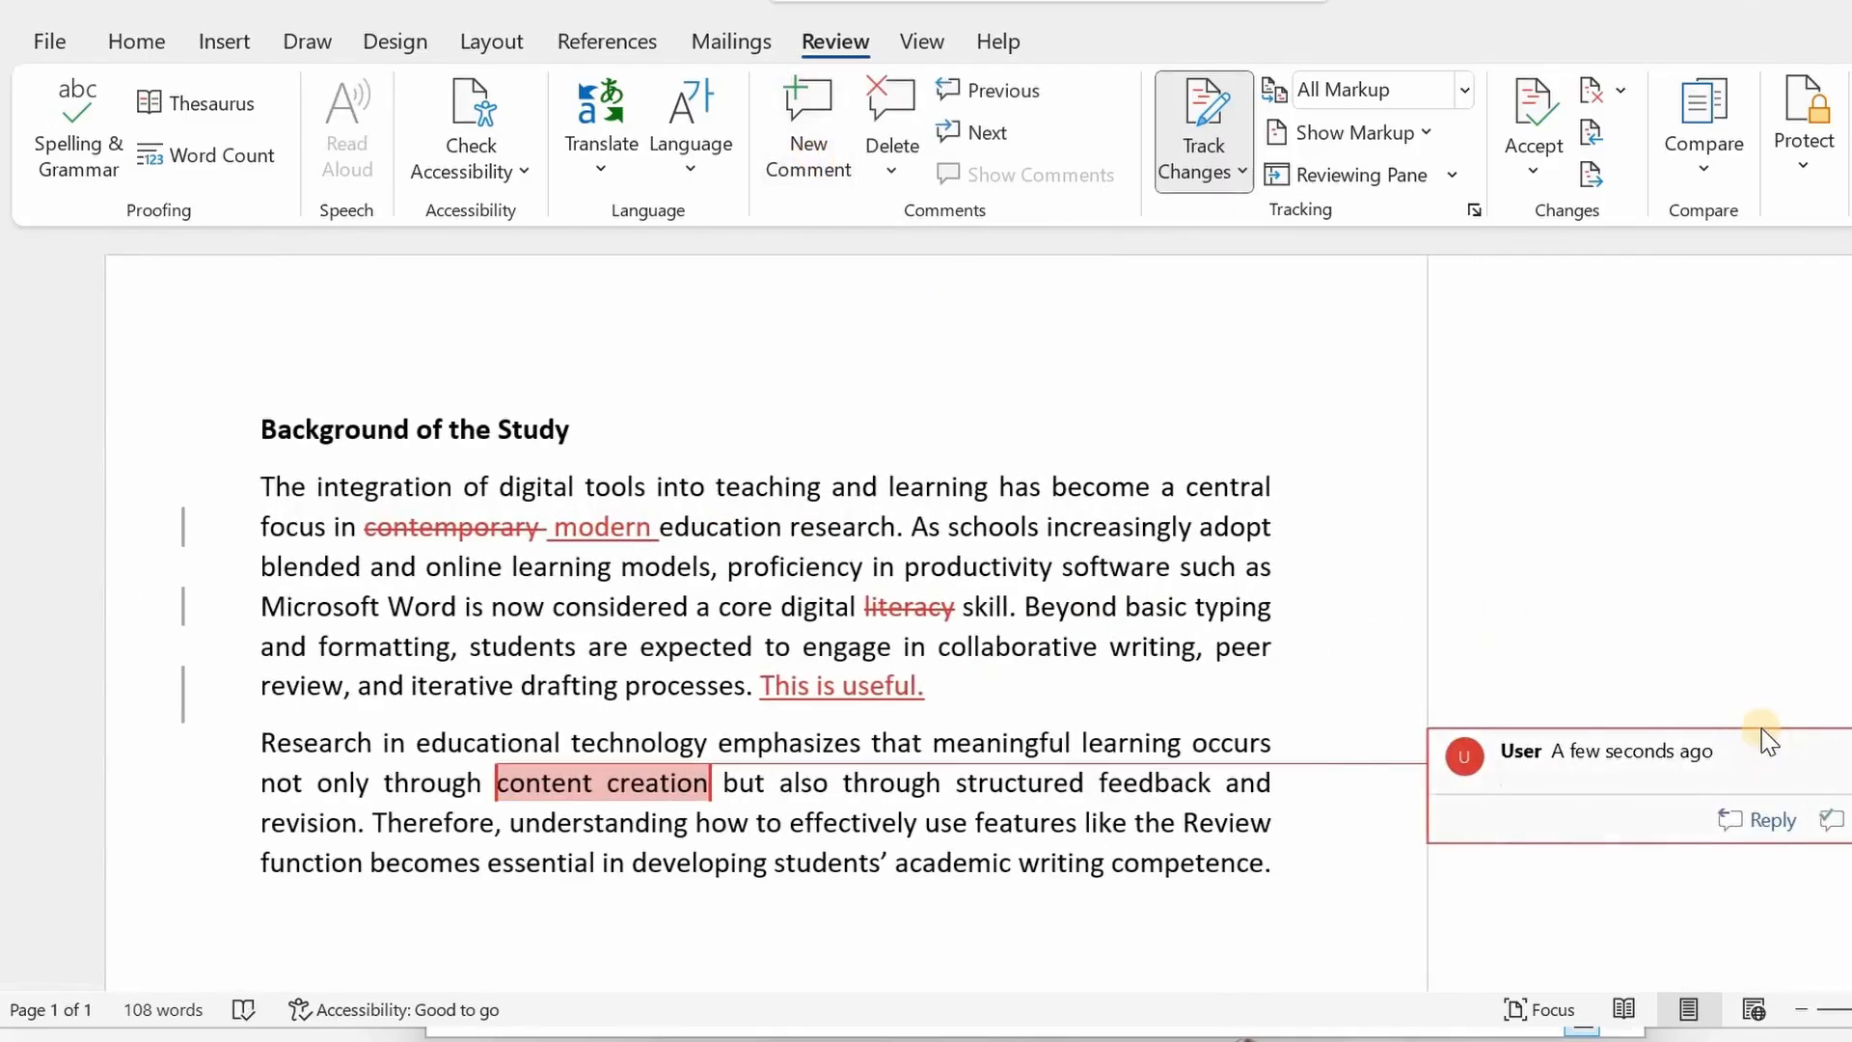
pyautogui.write("I don't underst and the use ")
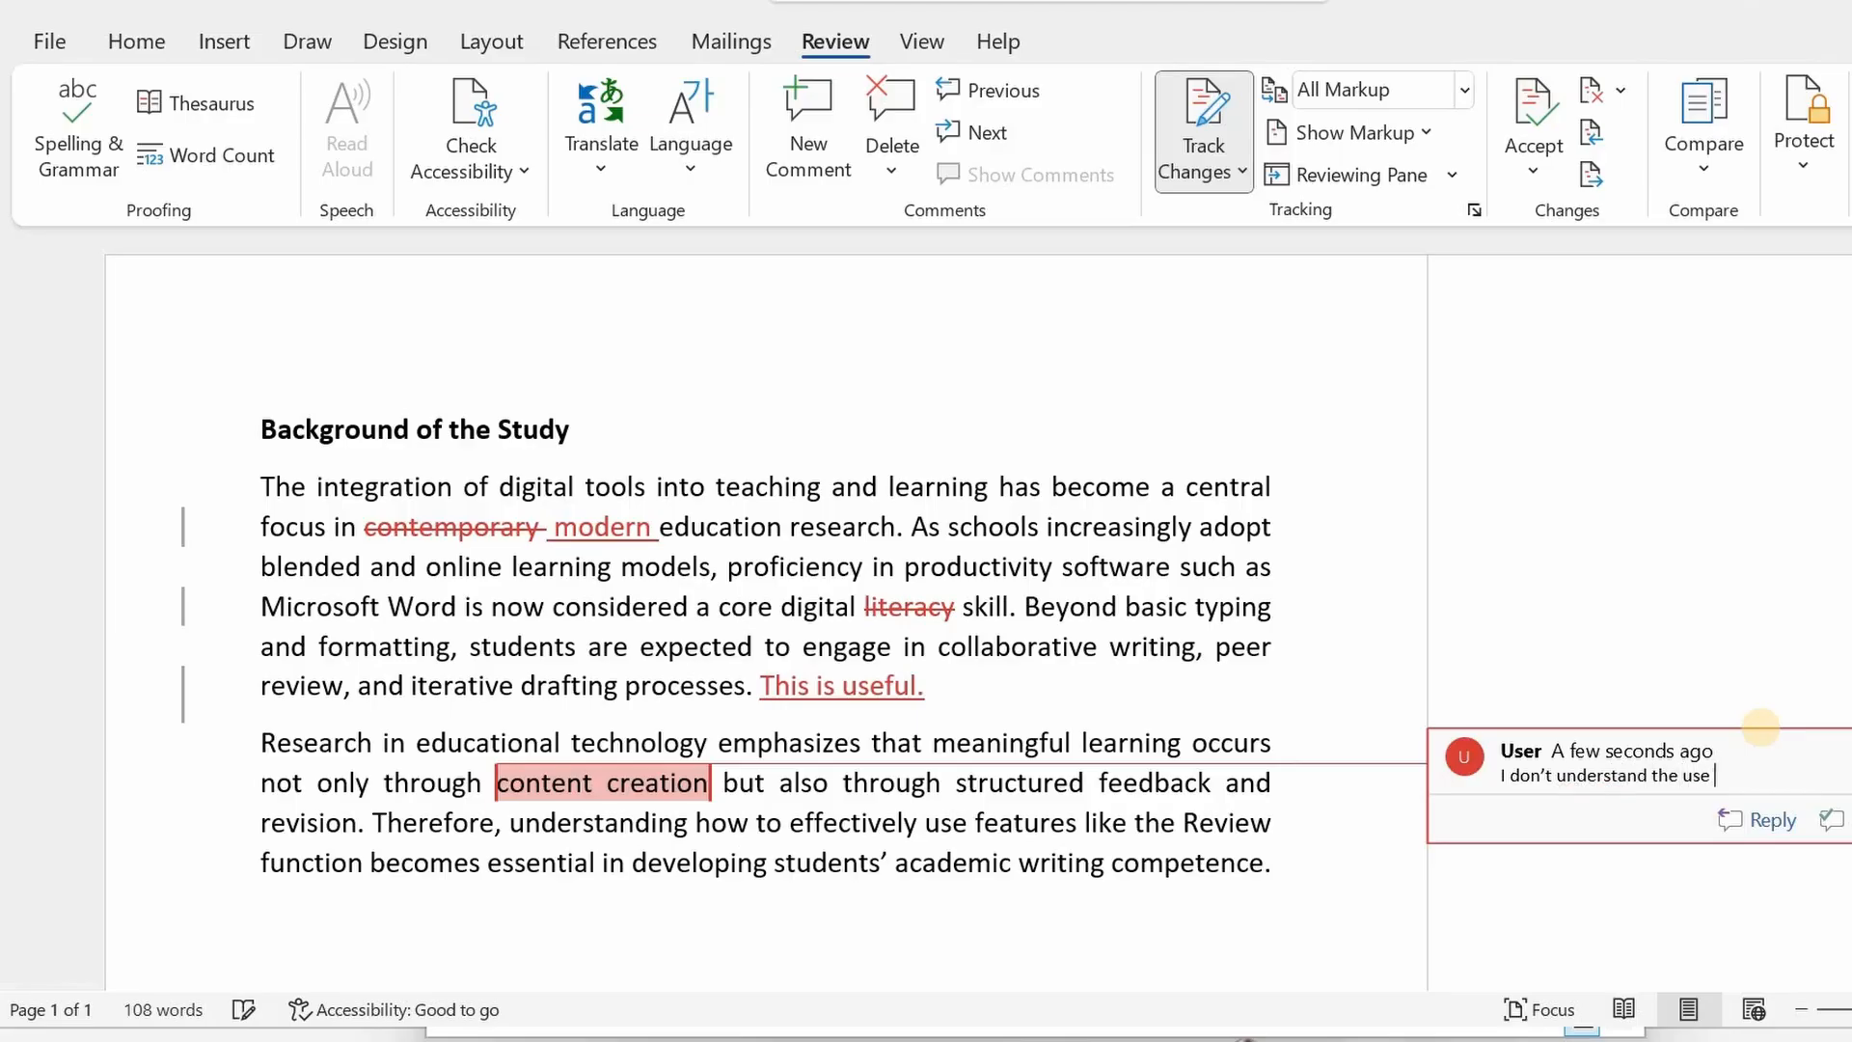
pyautogui.write('of this here.')
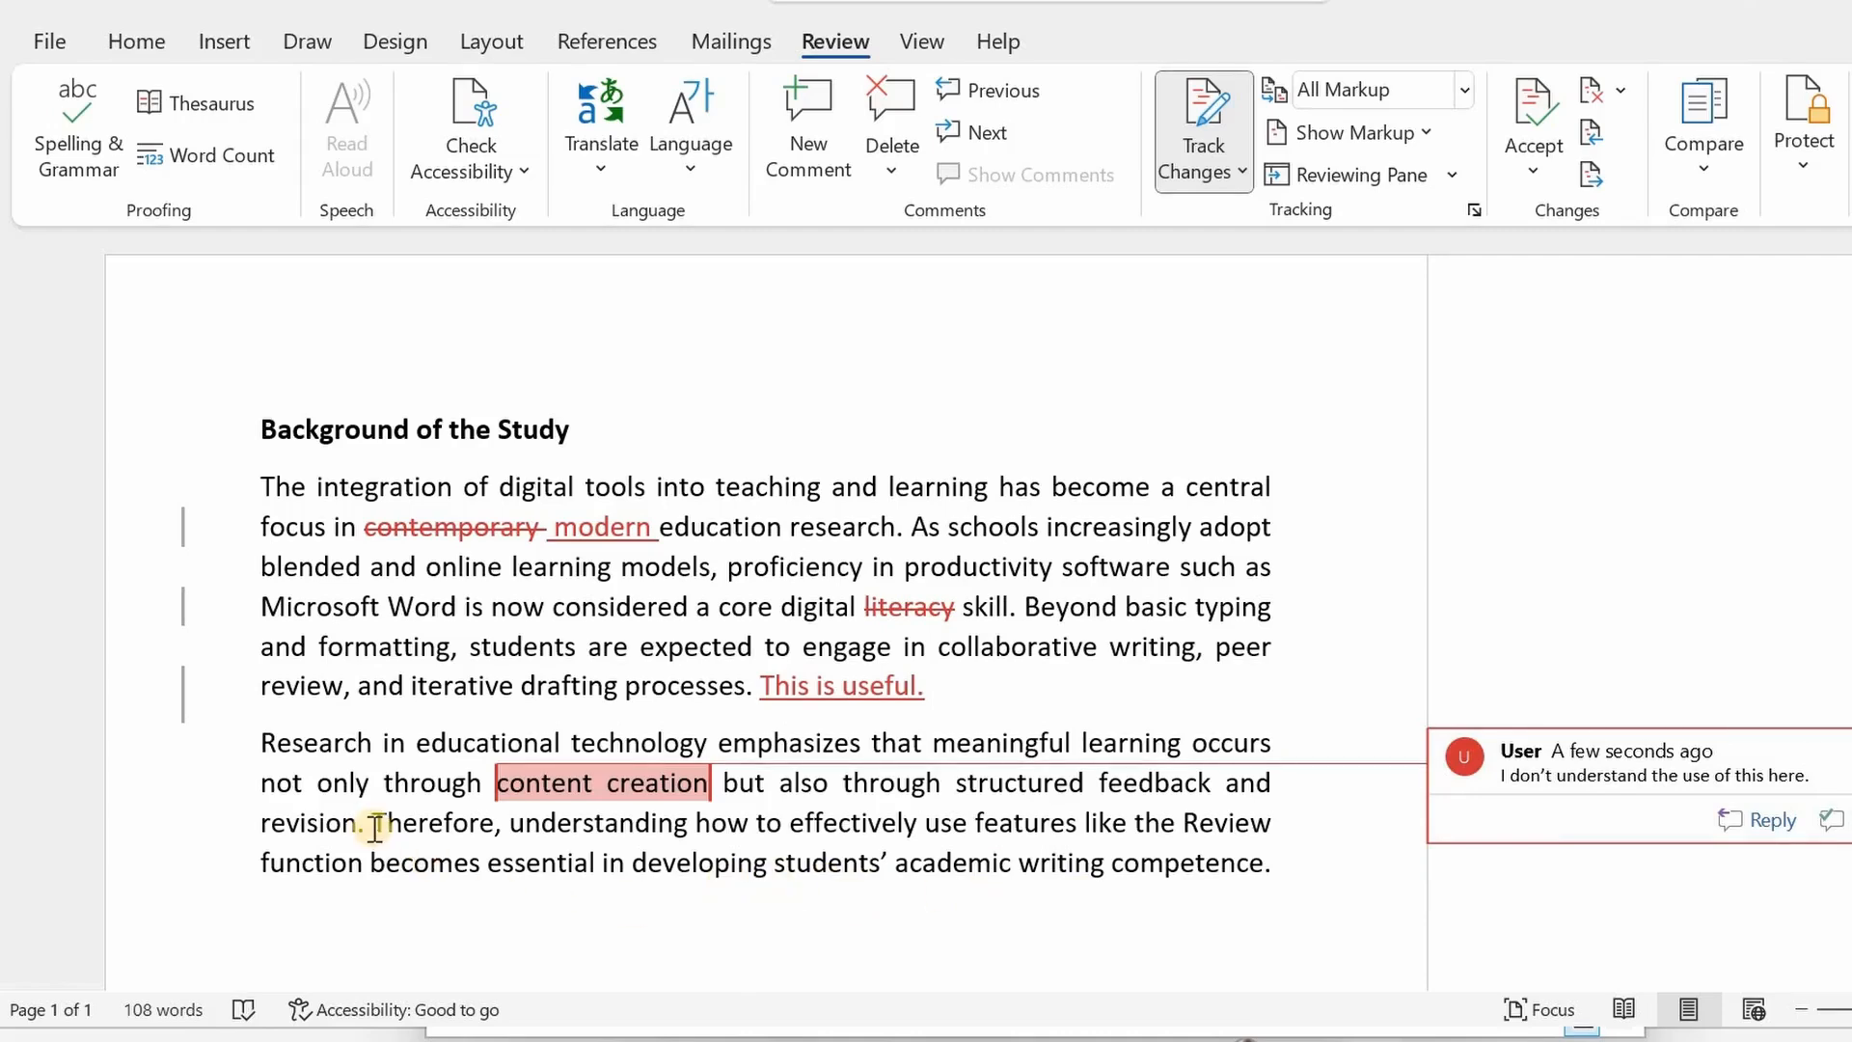
# Step: Attach the comment "Remove this sentence." to the second paragraph's last sentence, starting with "Therefore"
pyautogui.moveTo(376, 823); pyautogui.dragTo(1270, 864)
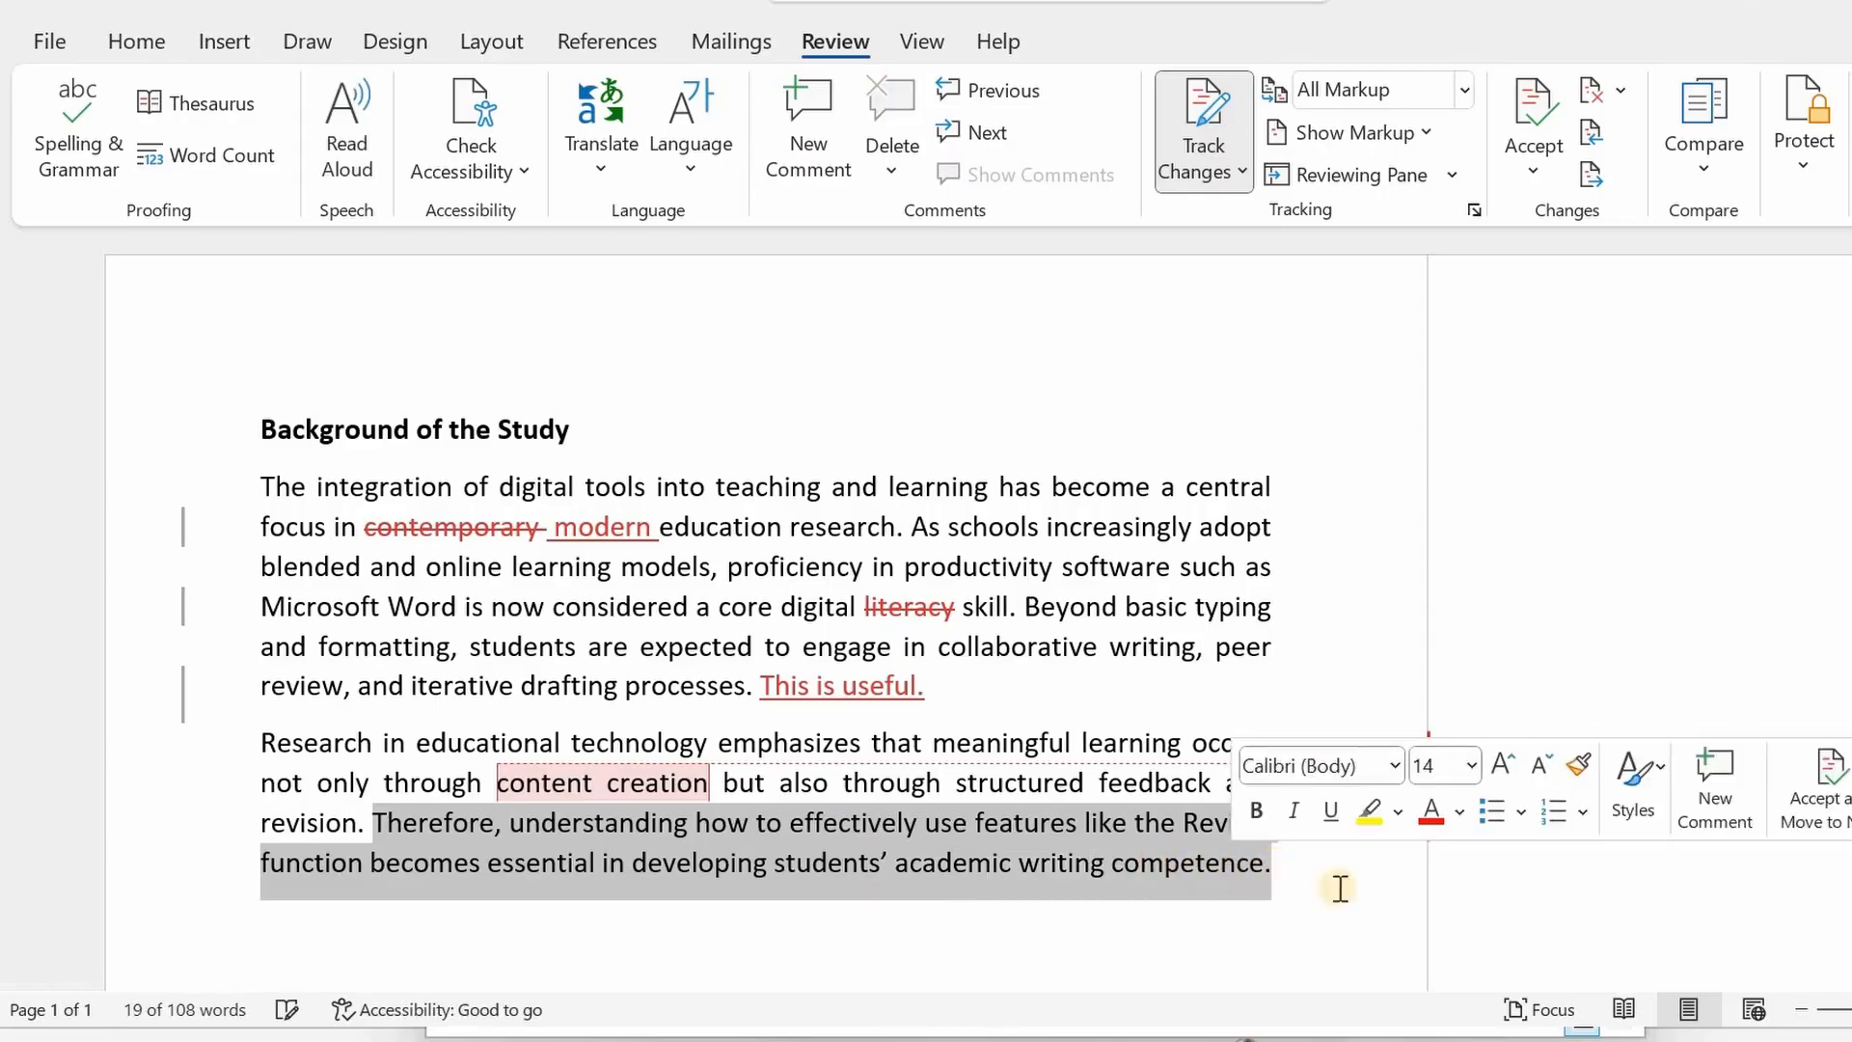
pyautogui.click(1719, 814)
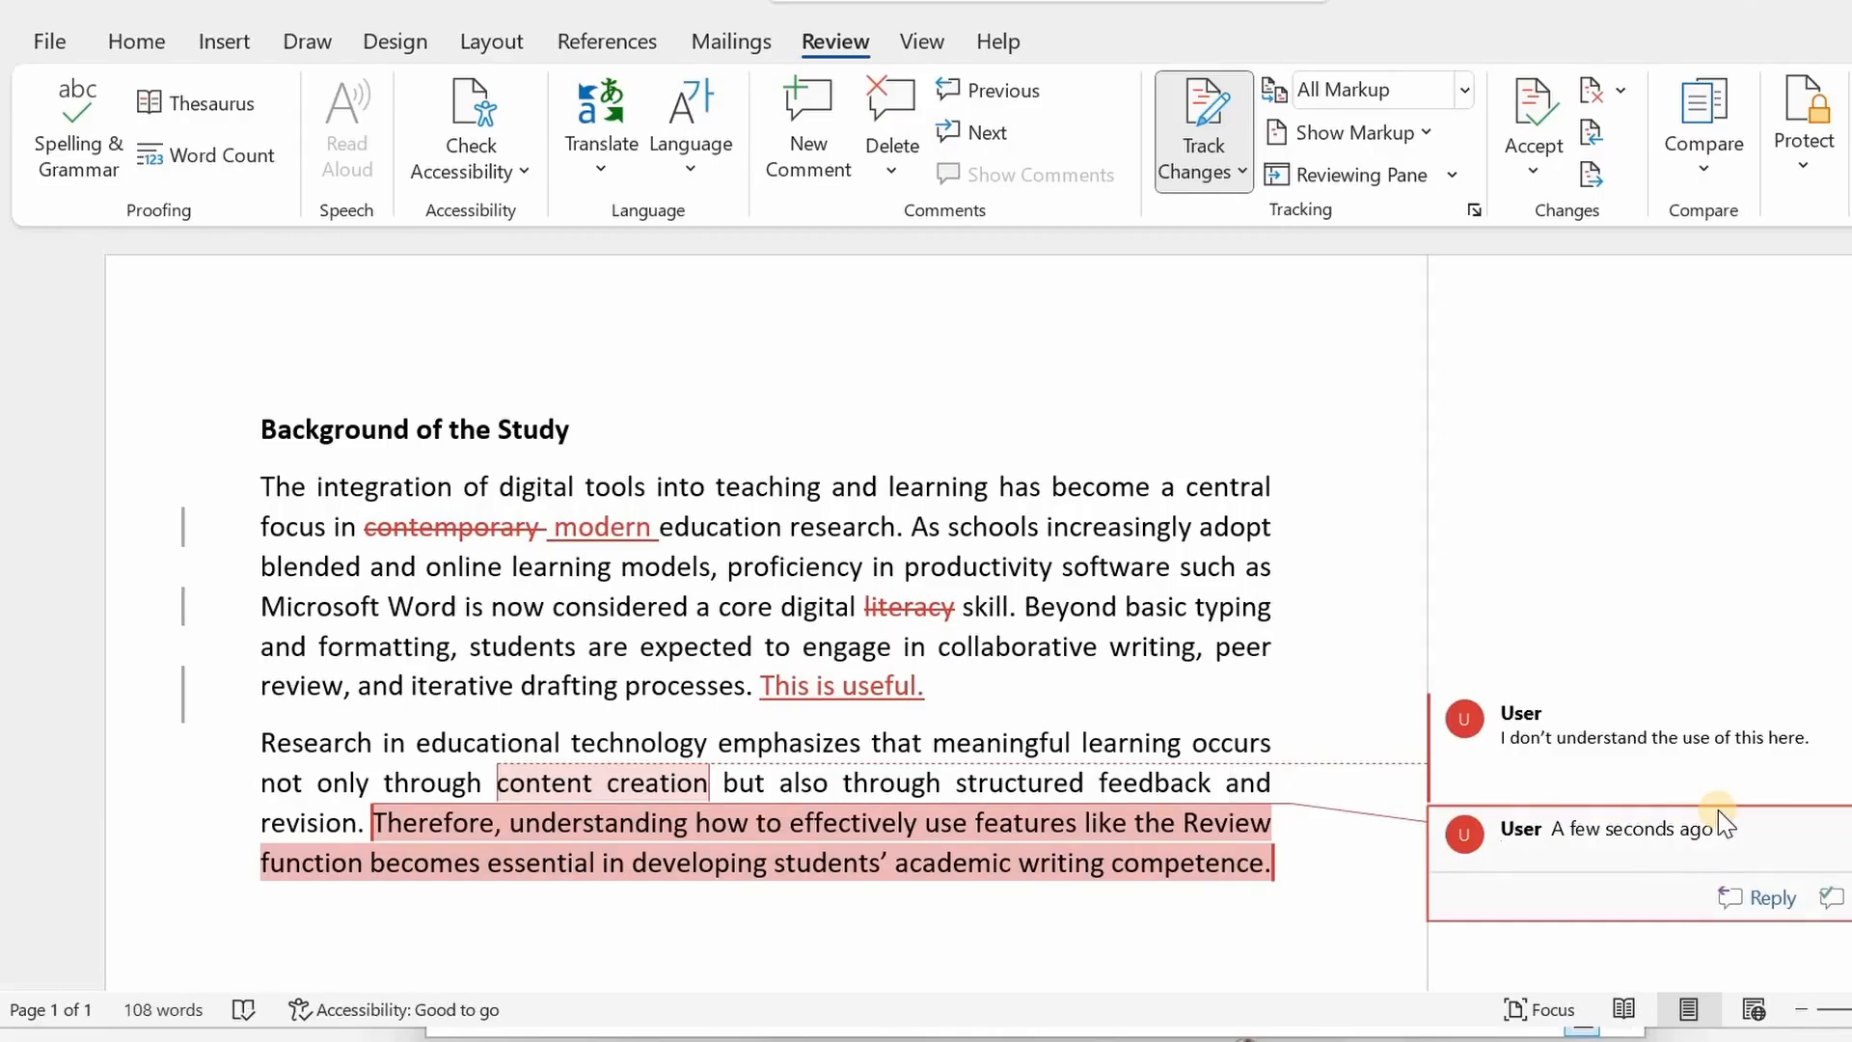
pyautogui.write('Remove this sentence.')
pyautogui.click(1181, 596)
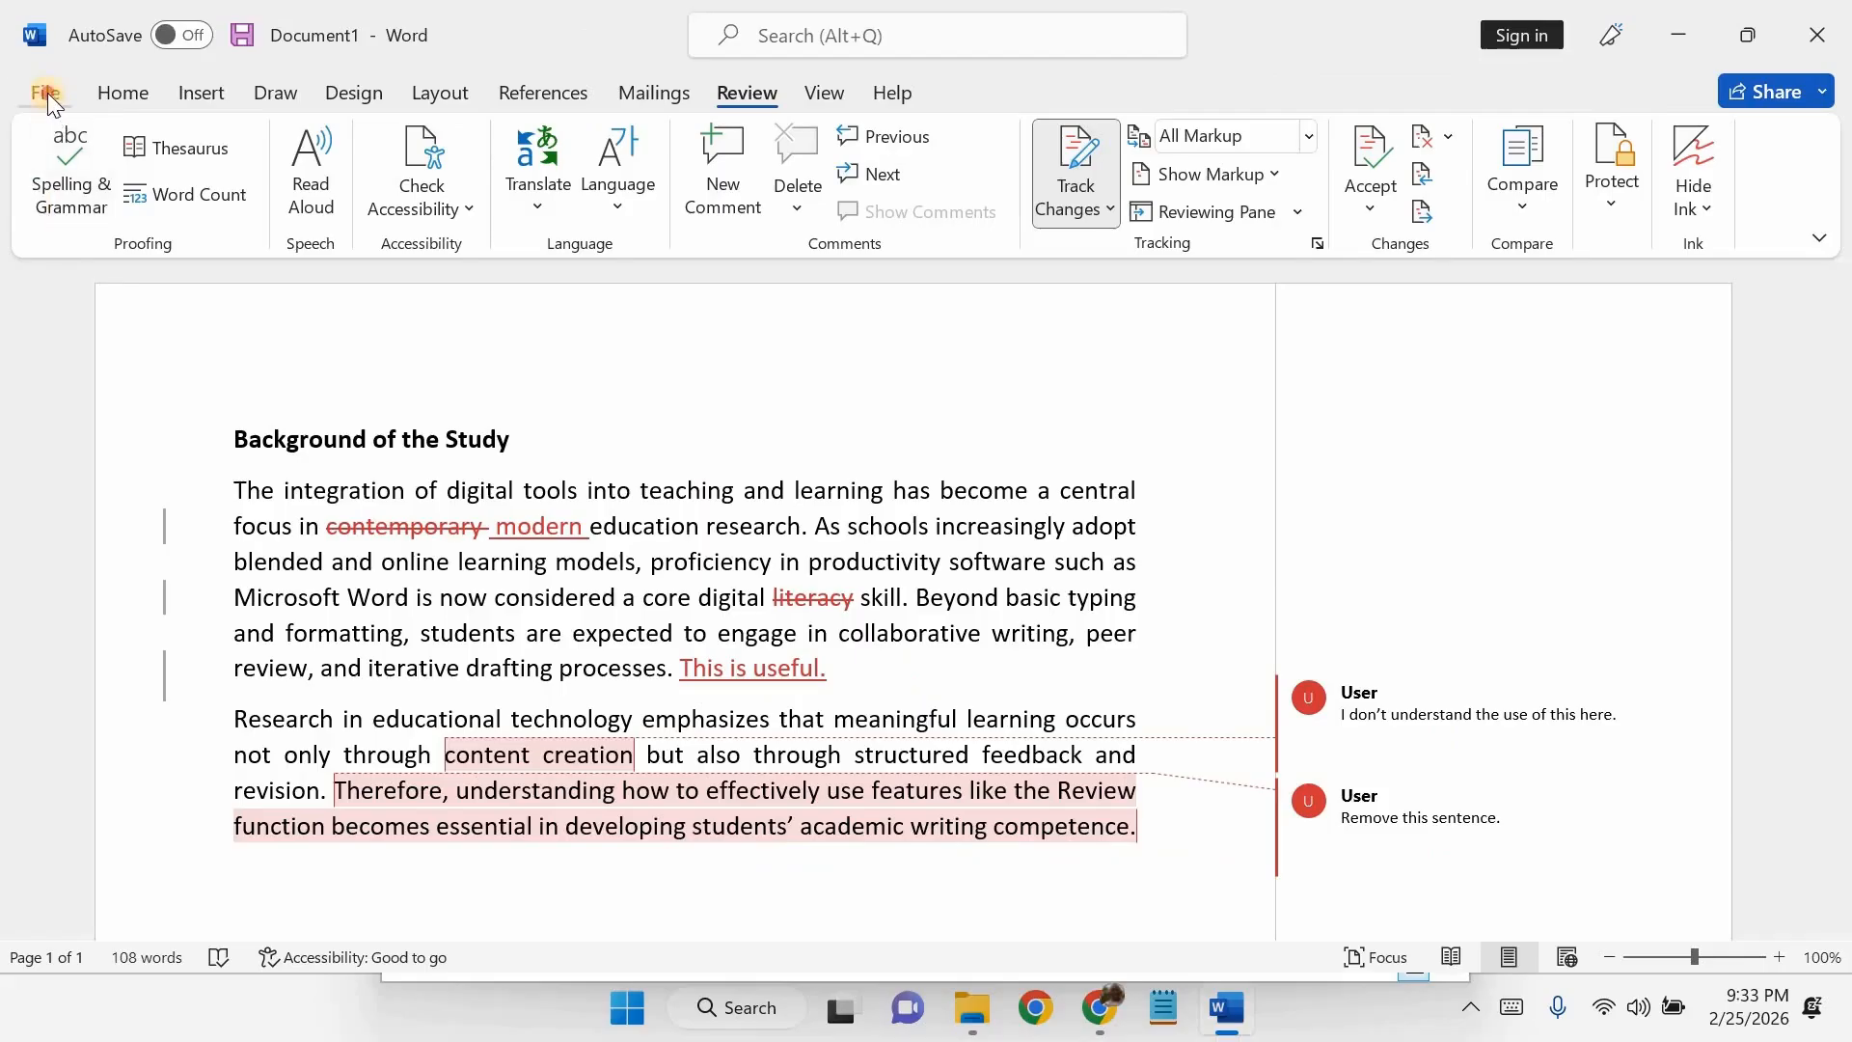
# Step: Start saving the document under a new name in the Ready folder, taking the existing Supervisor1 file's name as the base
pyautogui.click(46, 93)
pyautogui.click(123, 494)
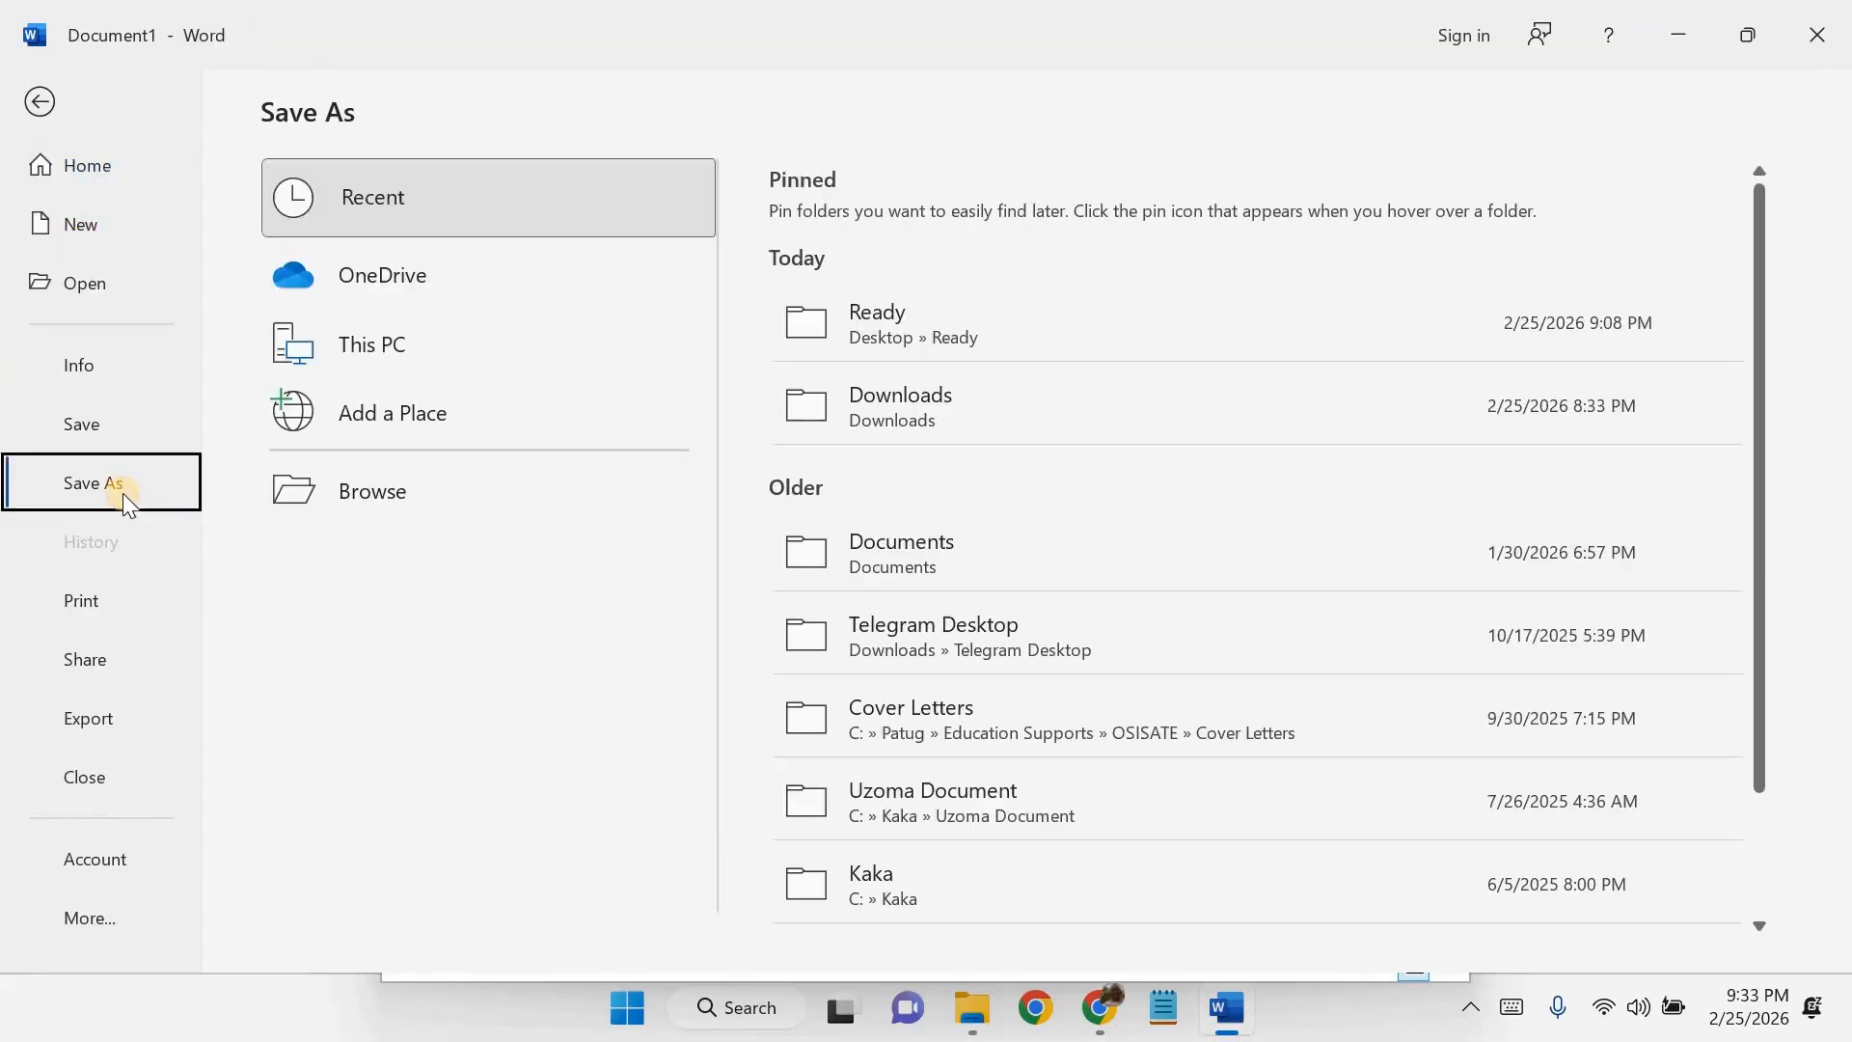
pyautogui.click(1039, 321)
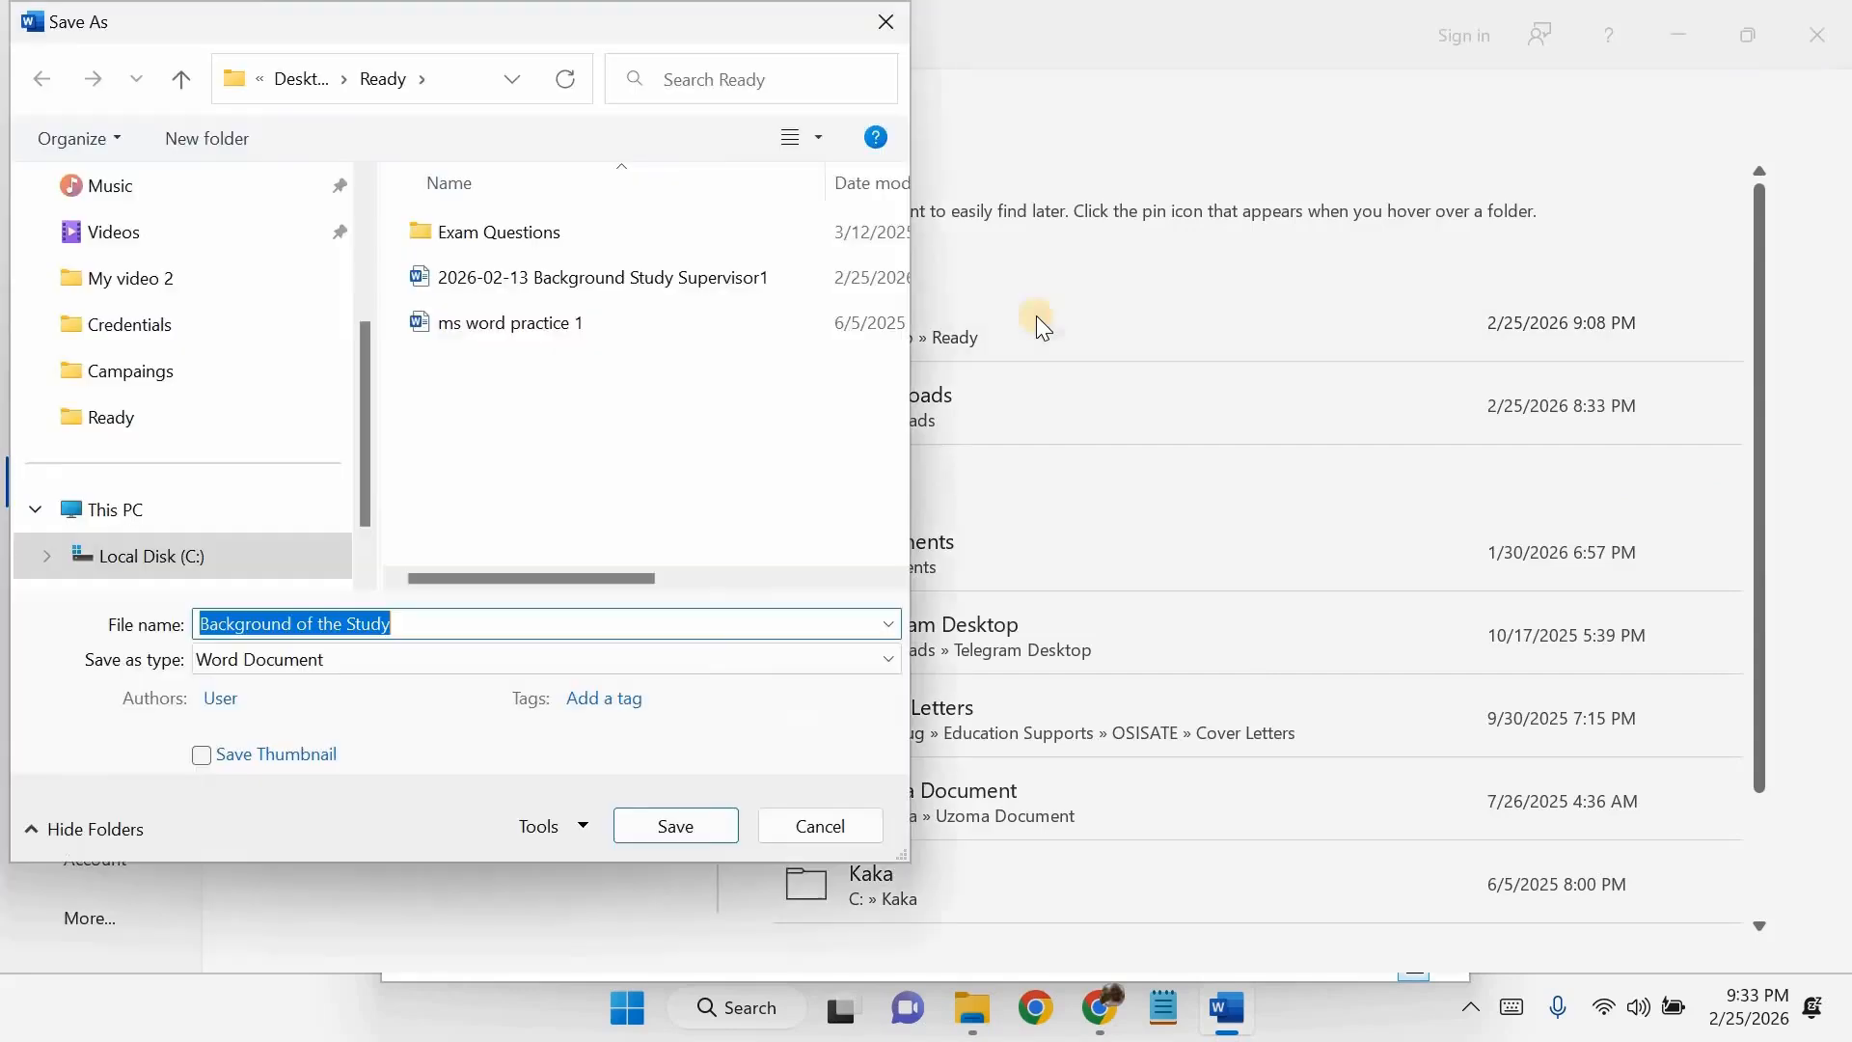
pyautogui.click(725, 288)
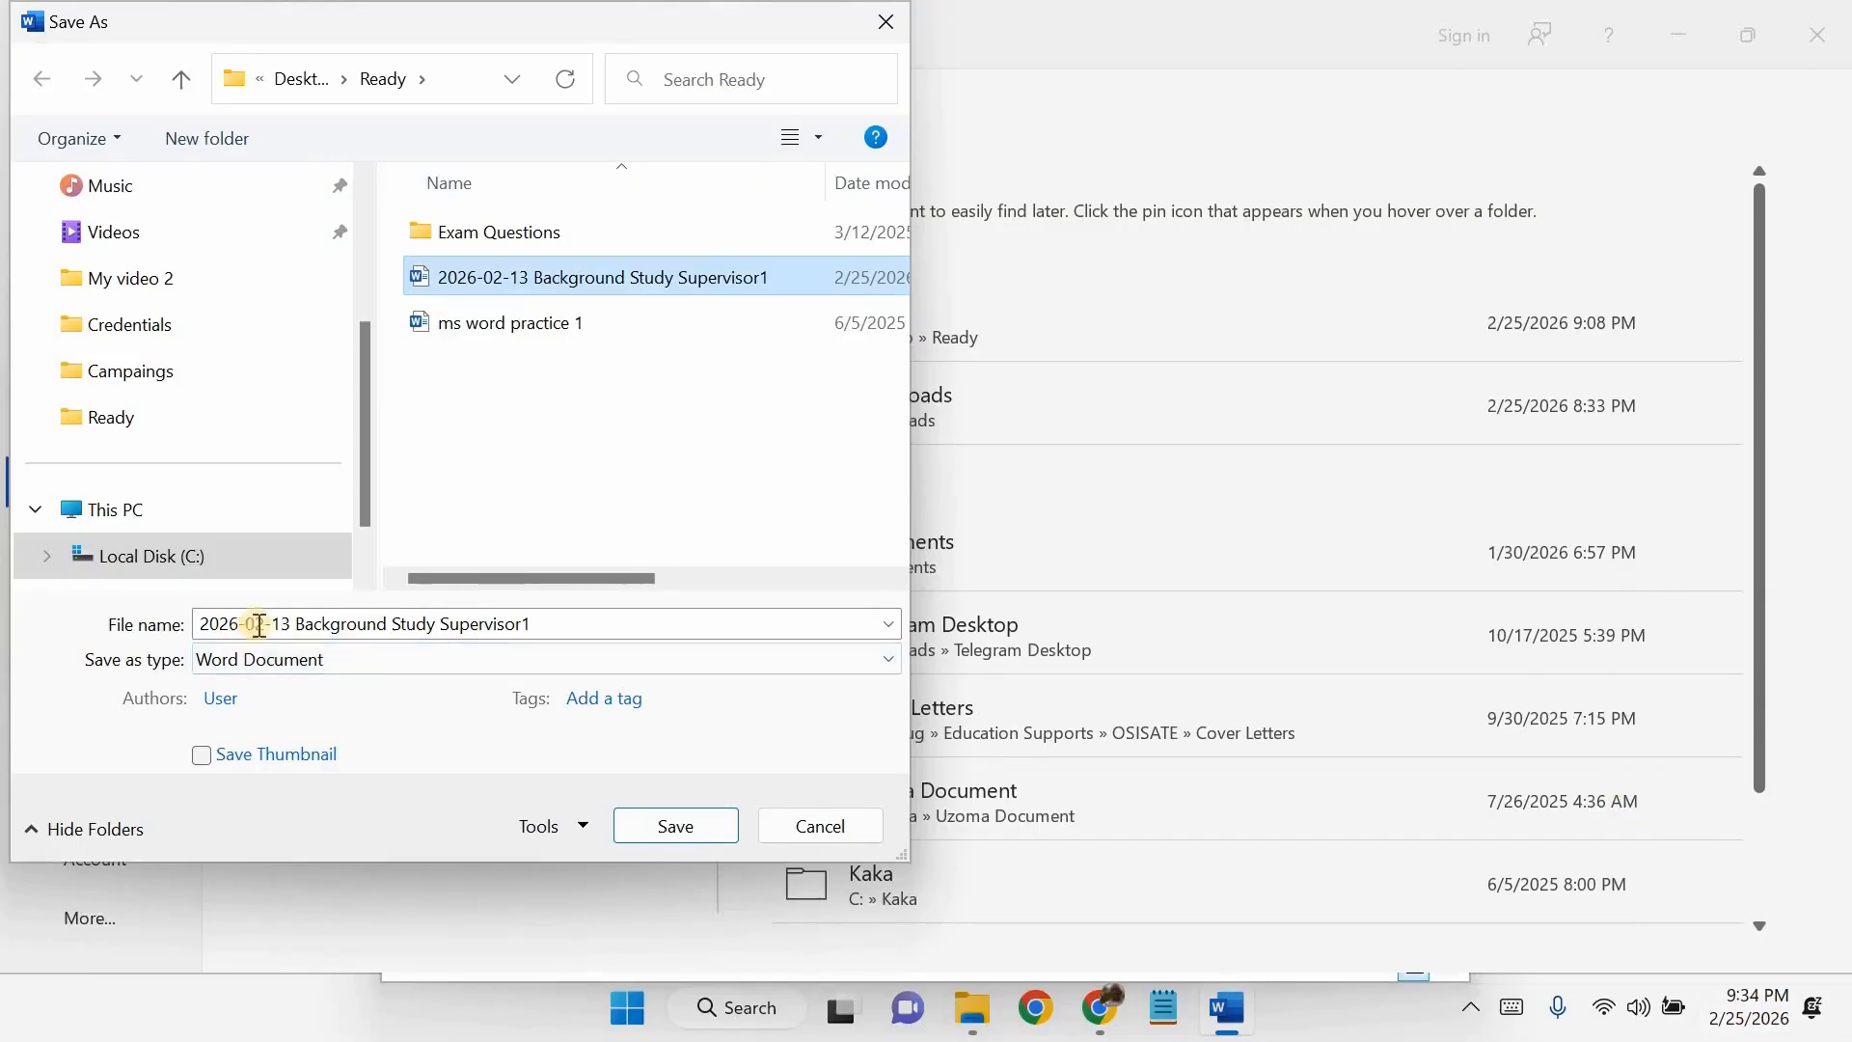
# Step: Change the file name to "2026-02-25 Background Study Supervisor2" and save the document
pyautogui.click(289, 625)
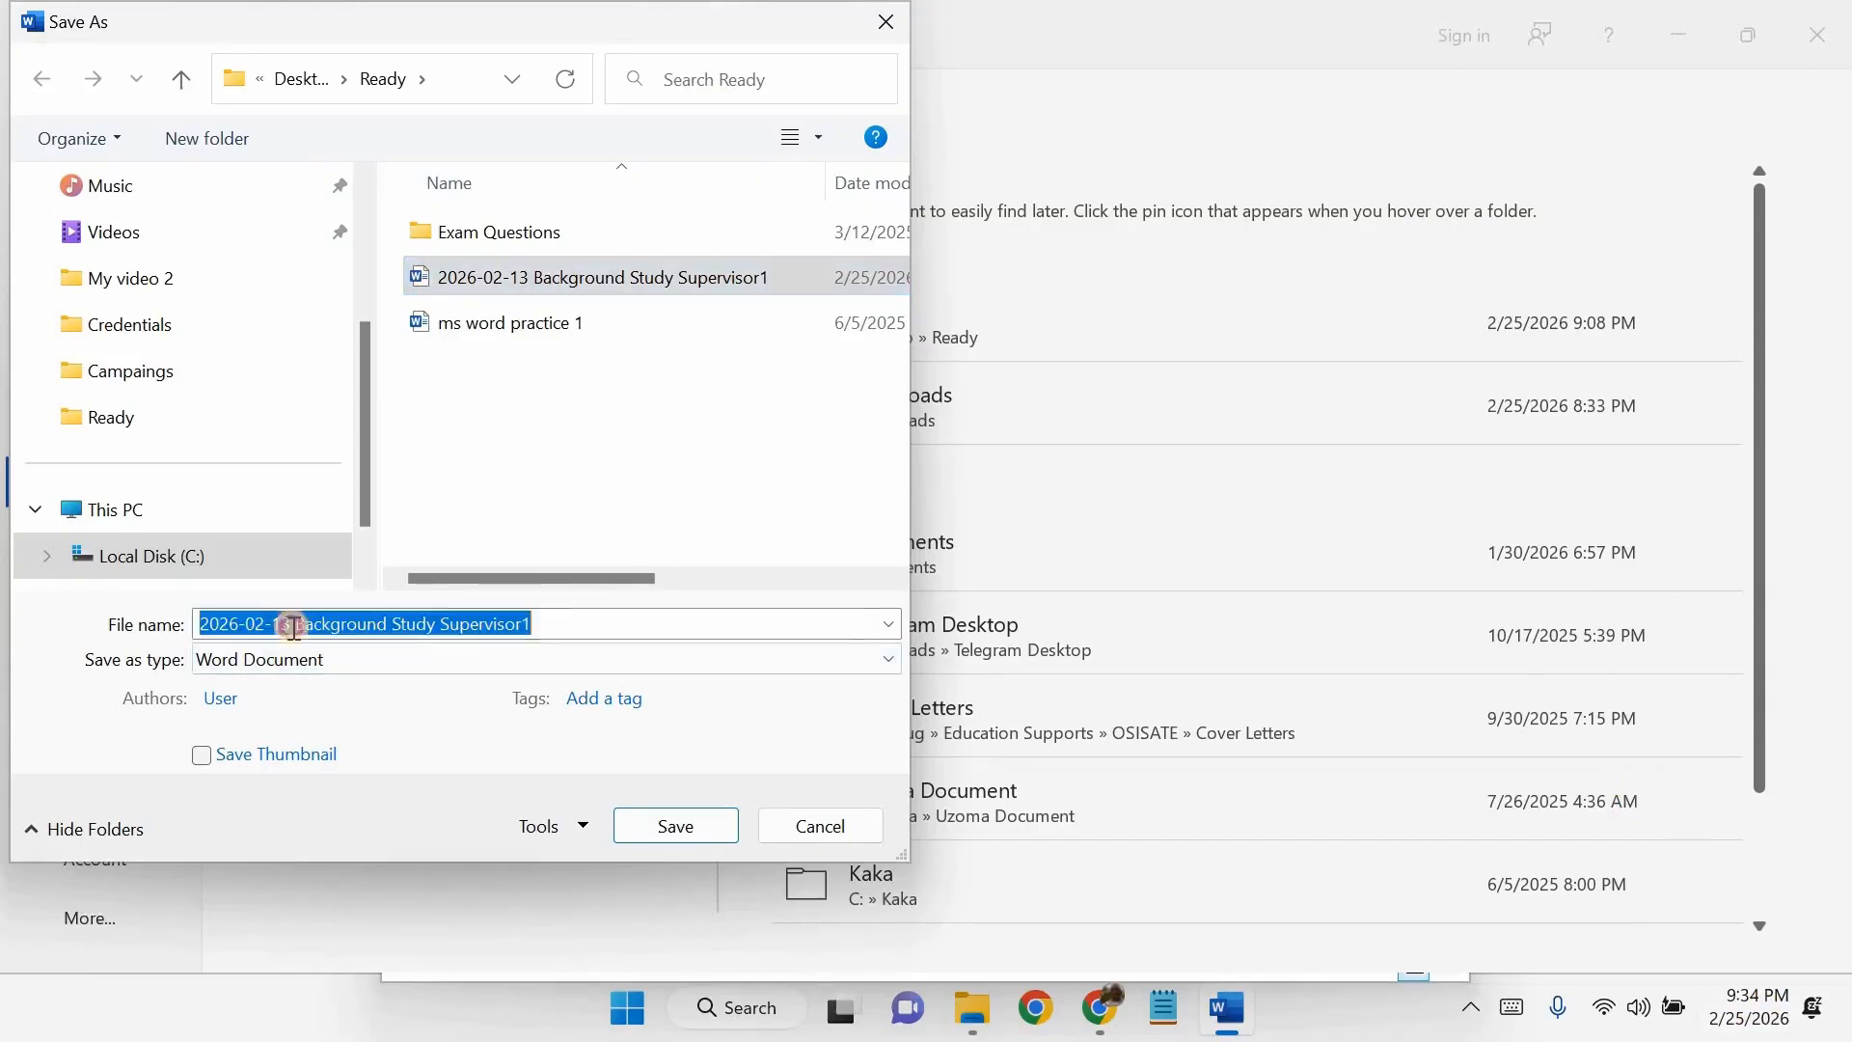
pyautogui.click(299, 657)
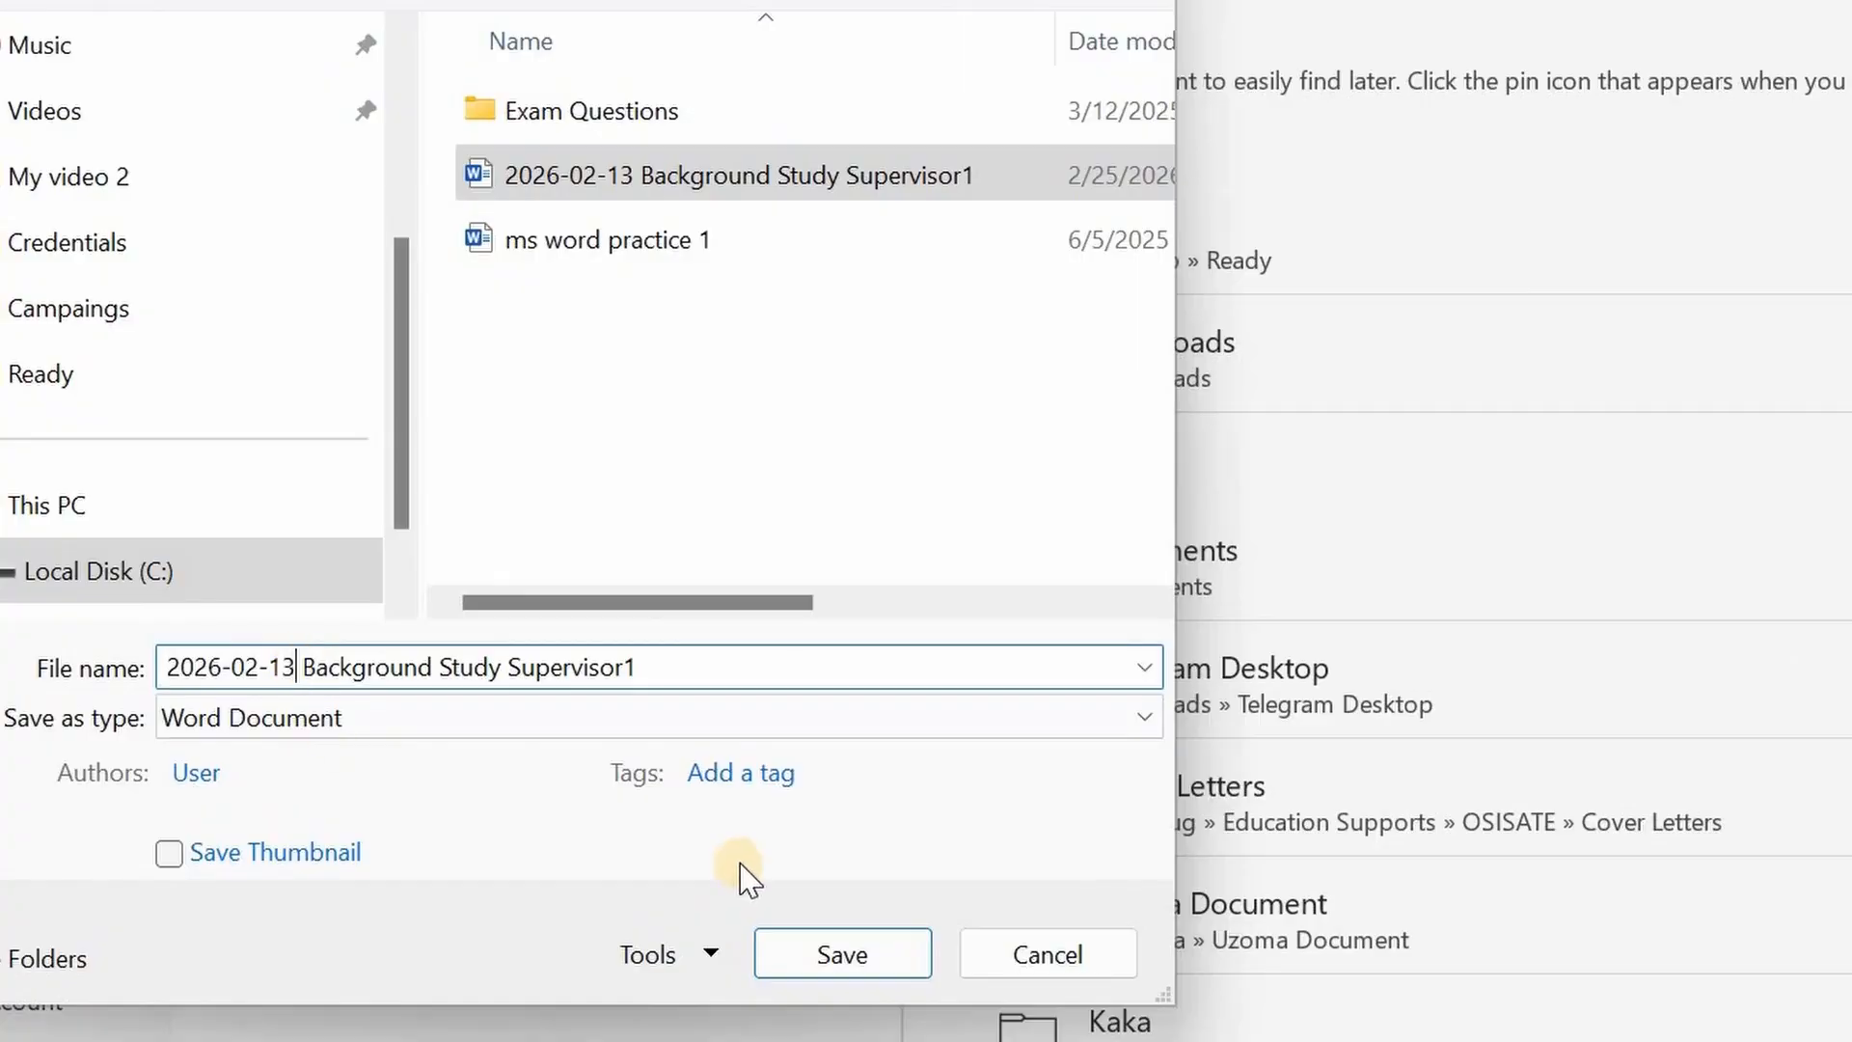
pyautogui.press('BackSpace')
pyautogui.press('BackSpace')
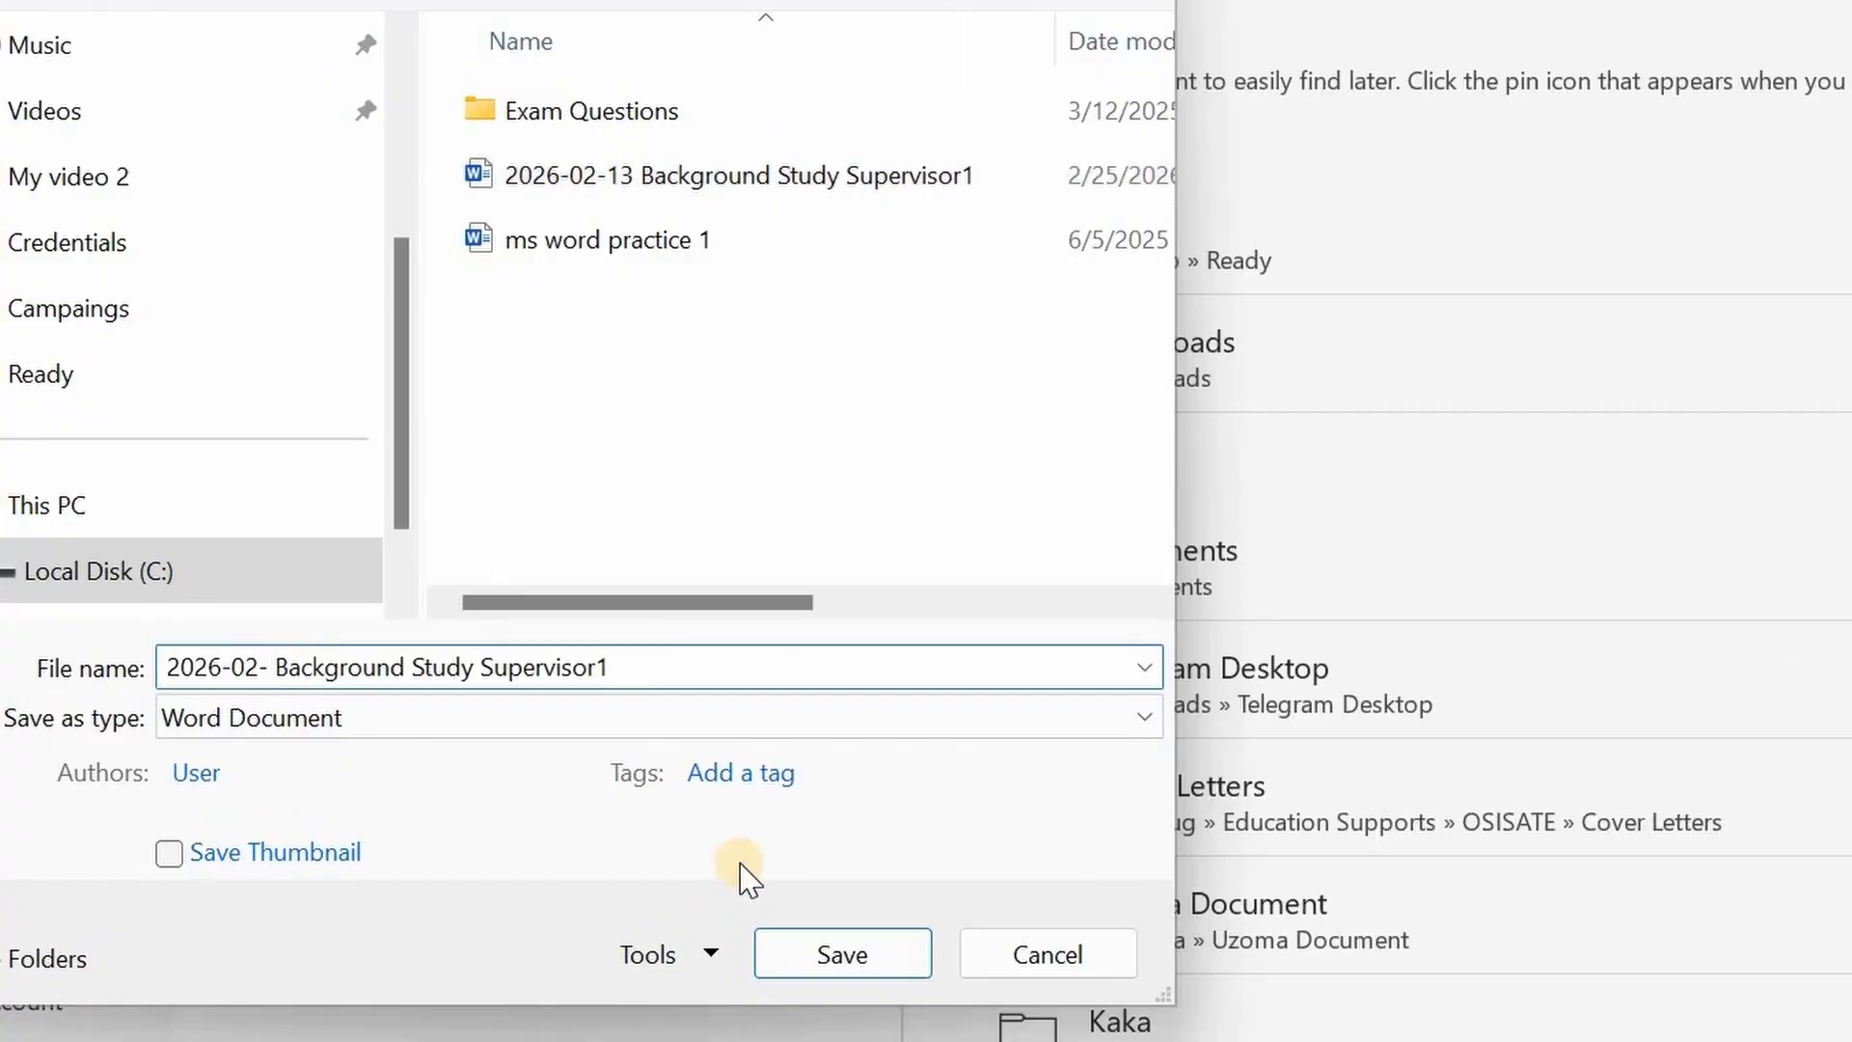
pyautogui.write('25')
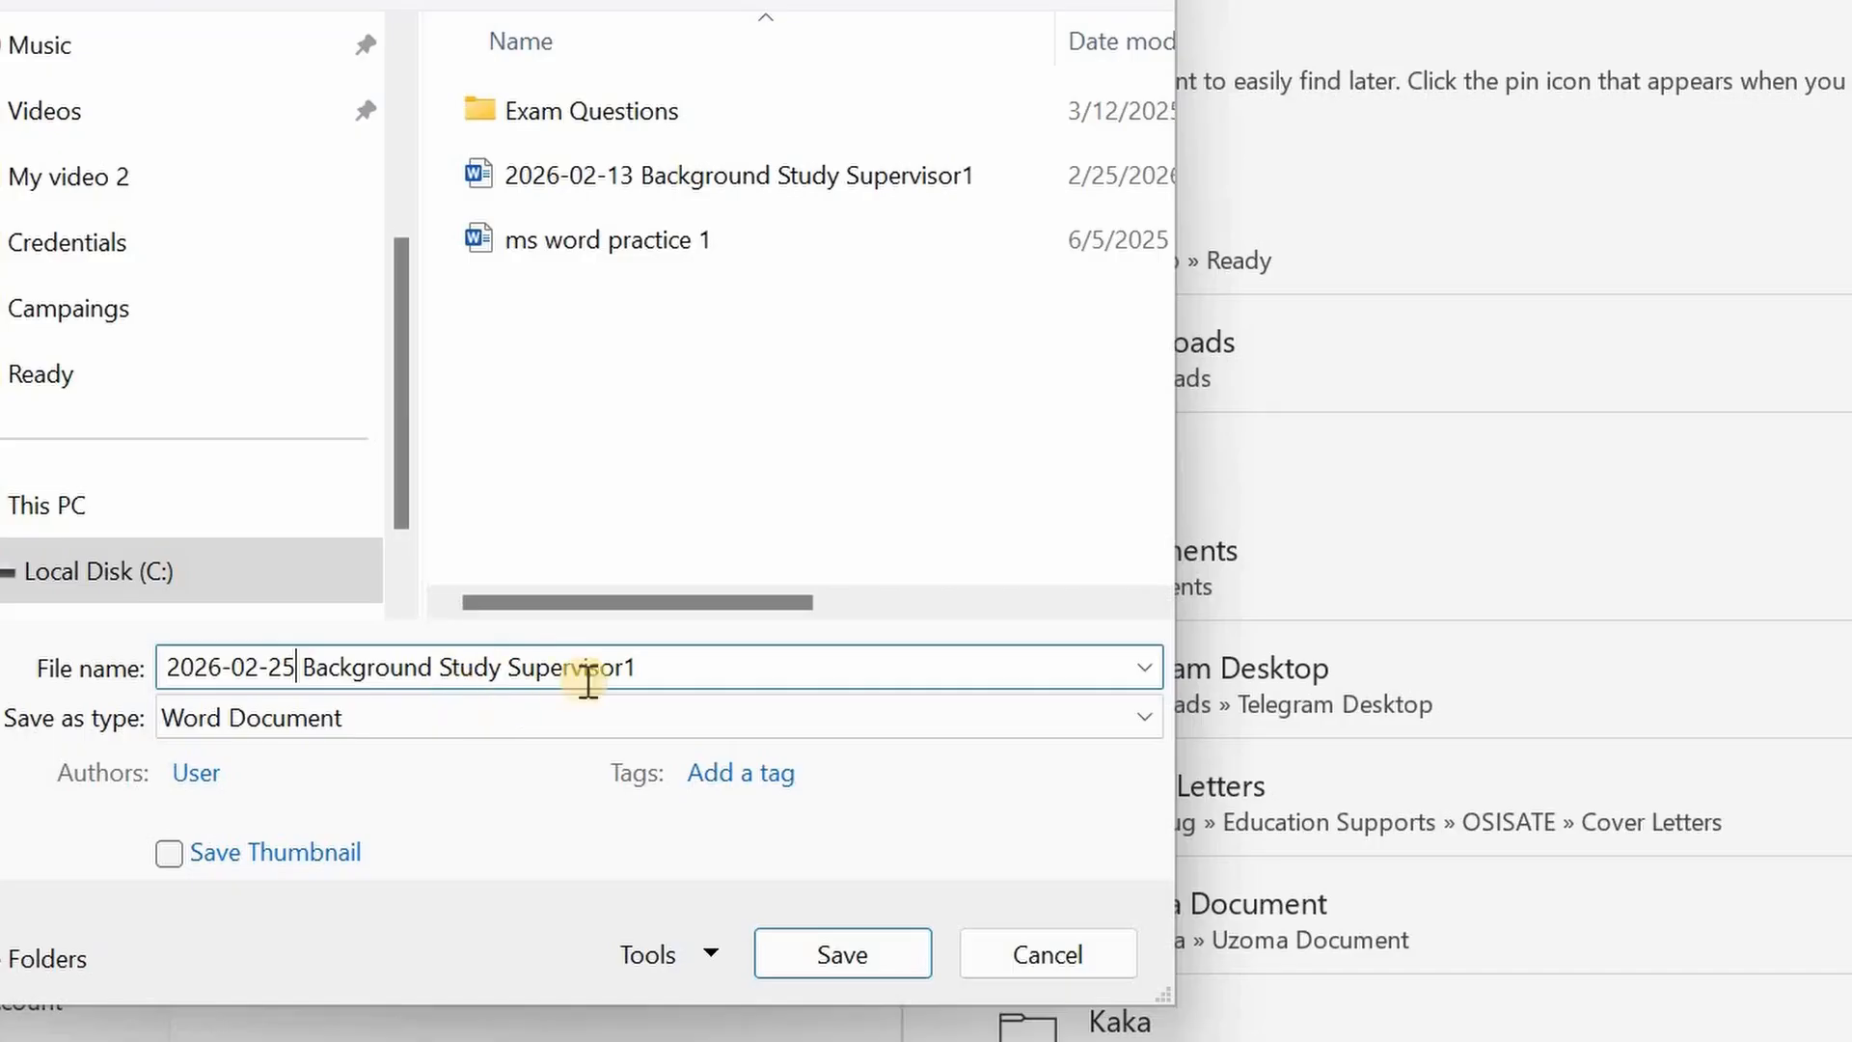
pyautogui.click(665, 667)
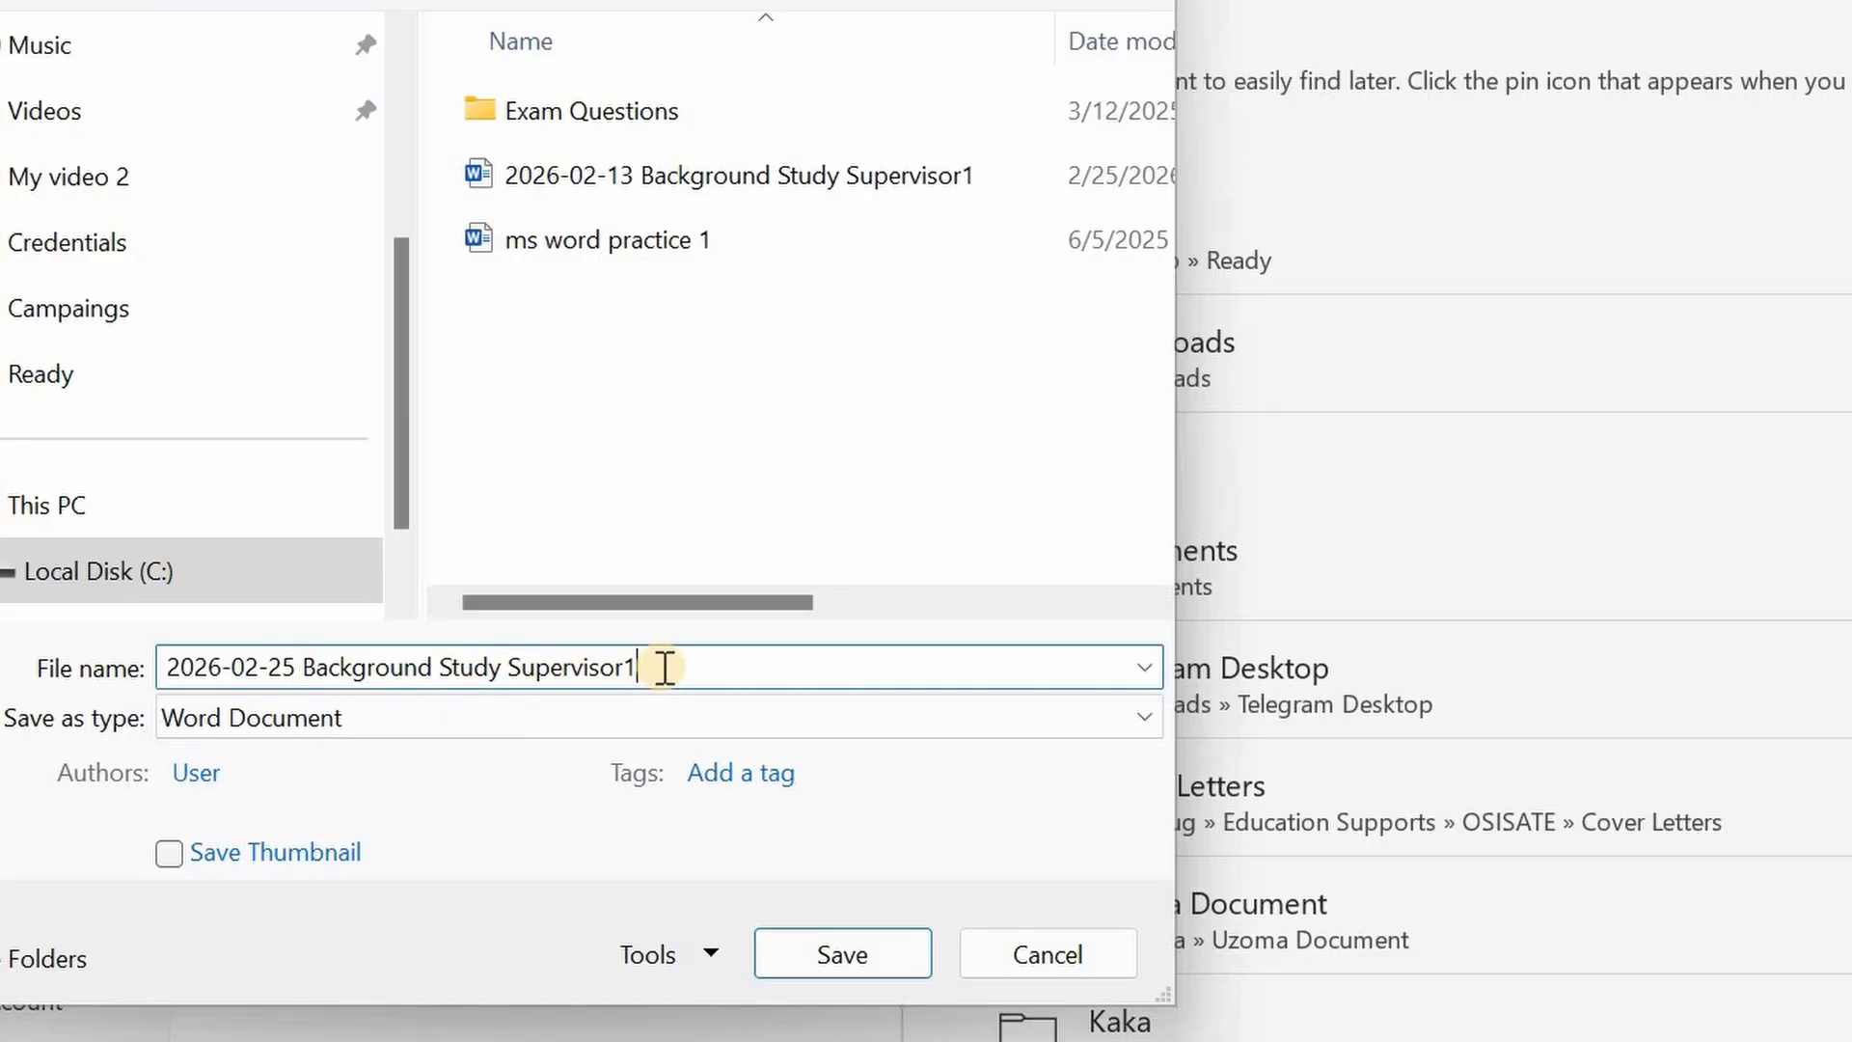
pyautogui.press('BackSpace')
pyautogui.write('2')
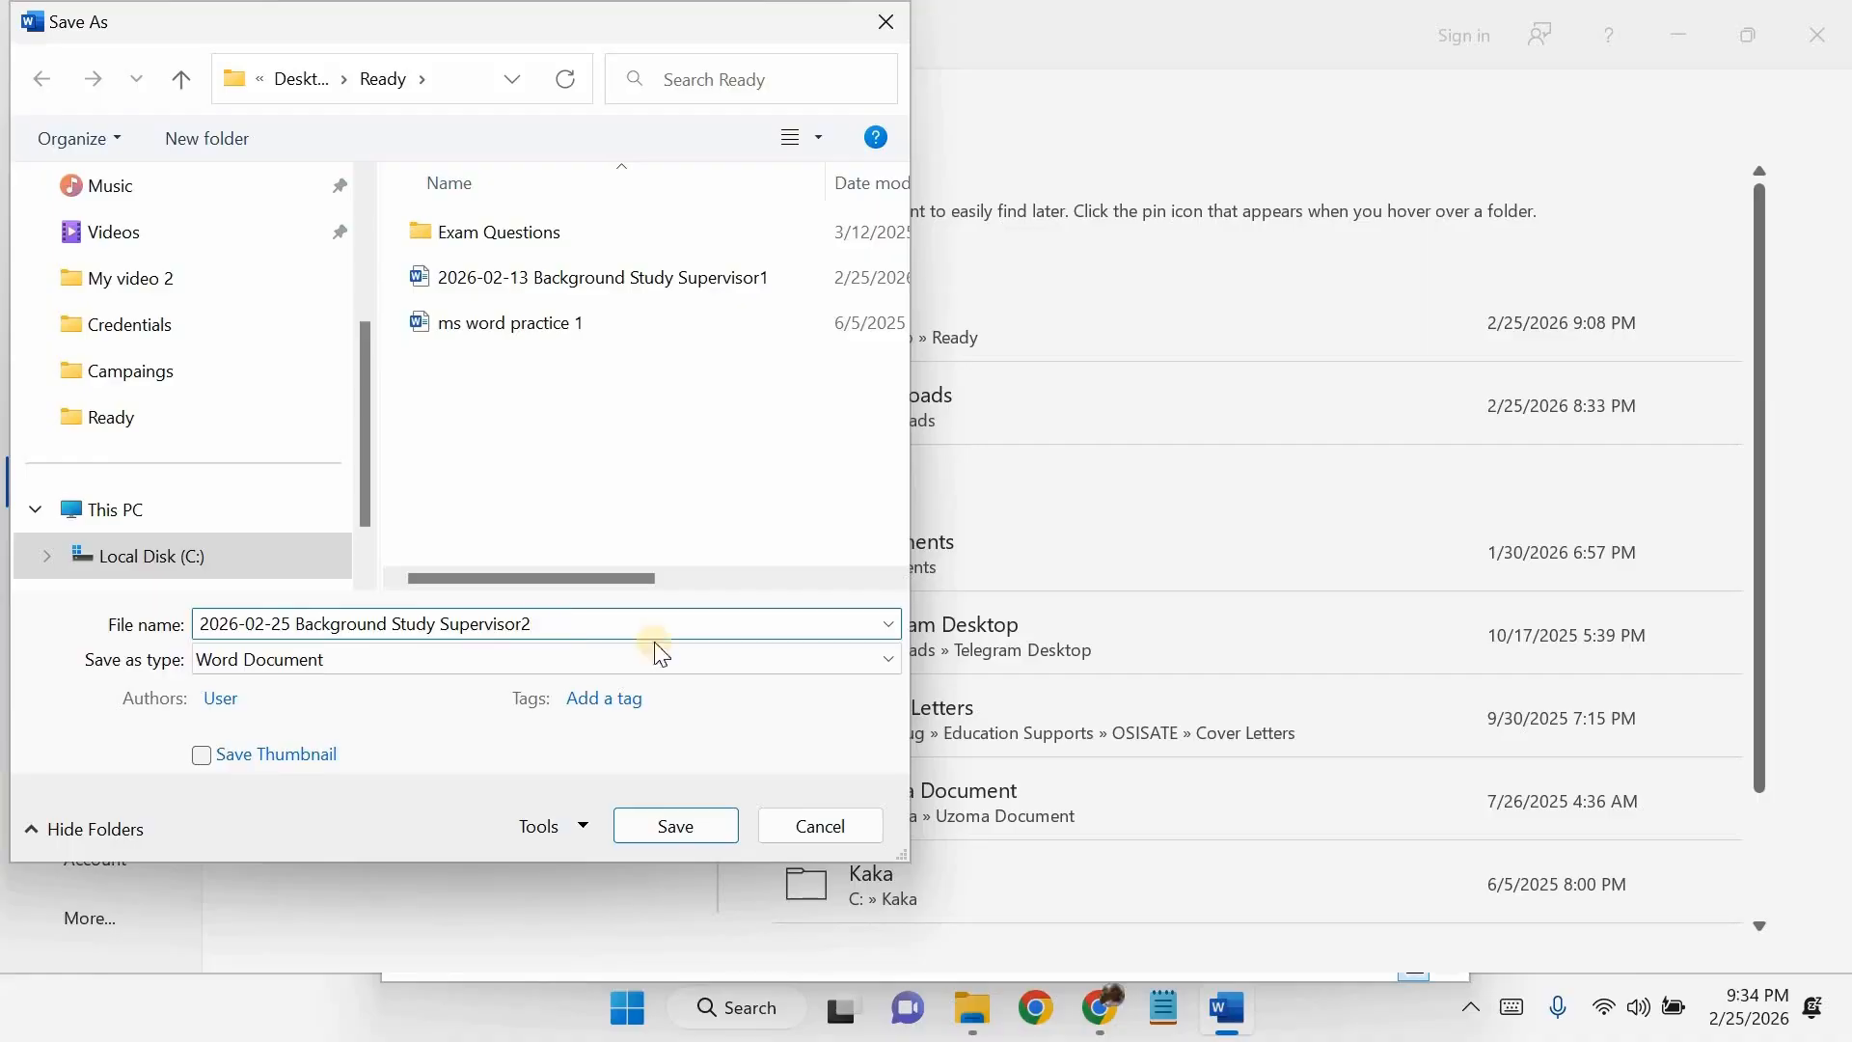
pyautogui.click(677, 827)
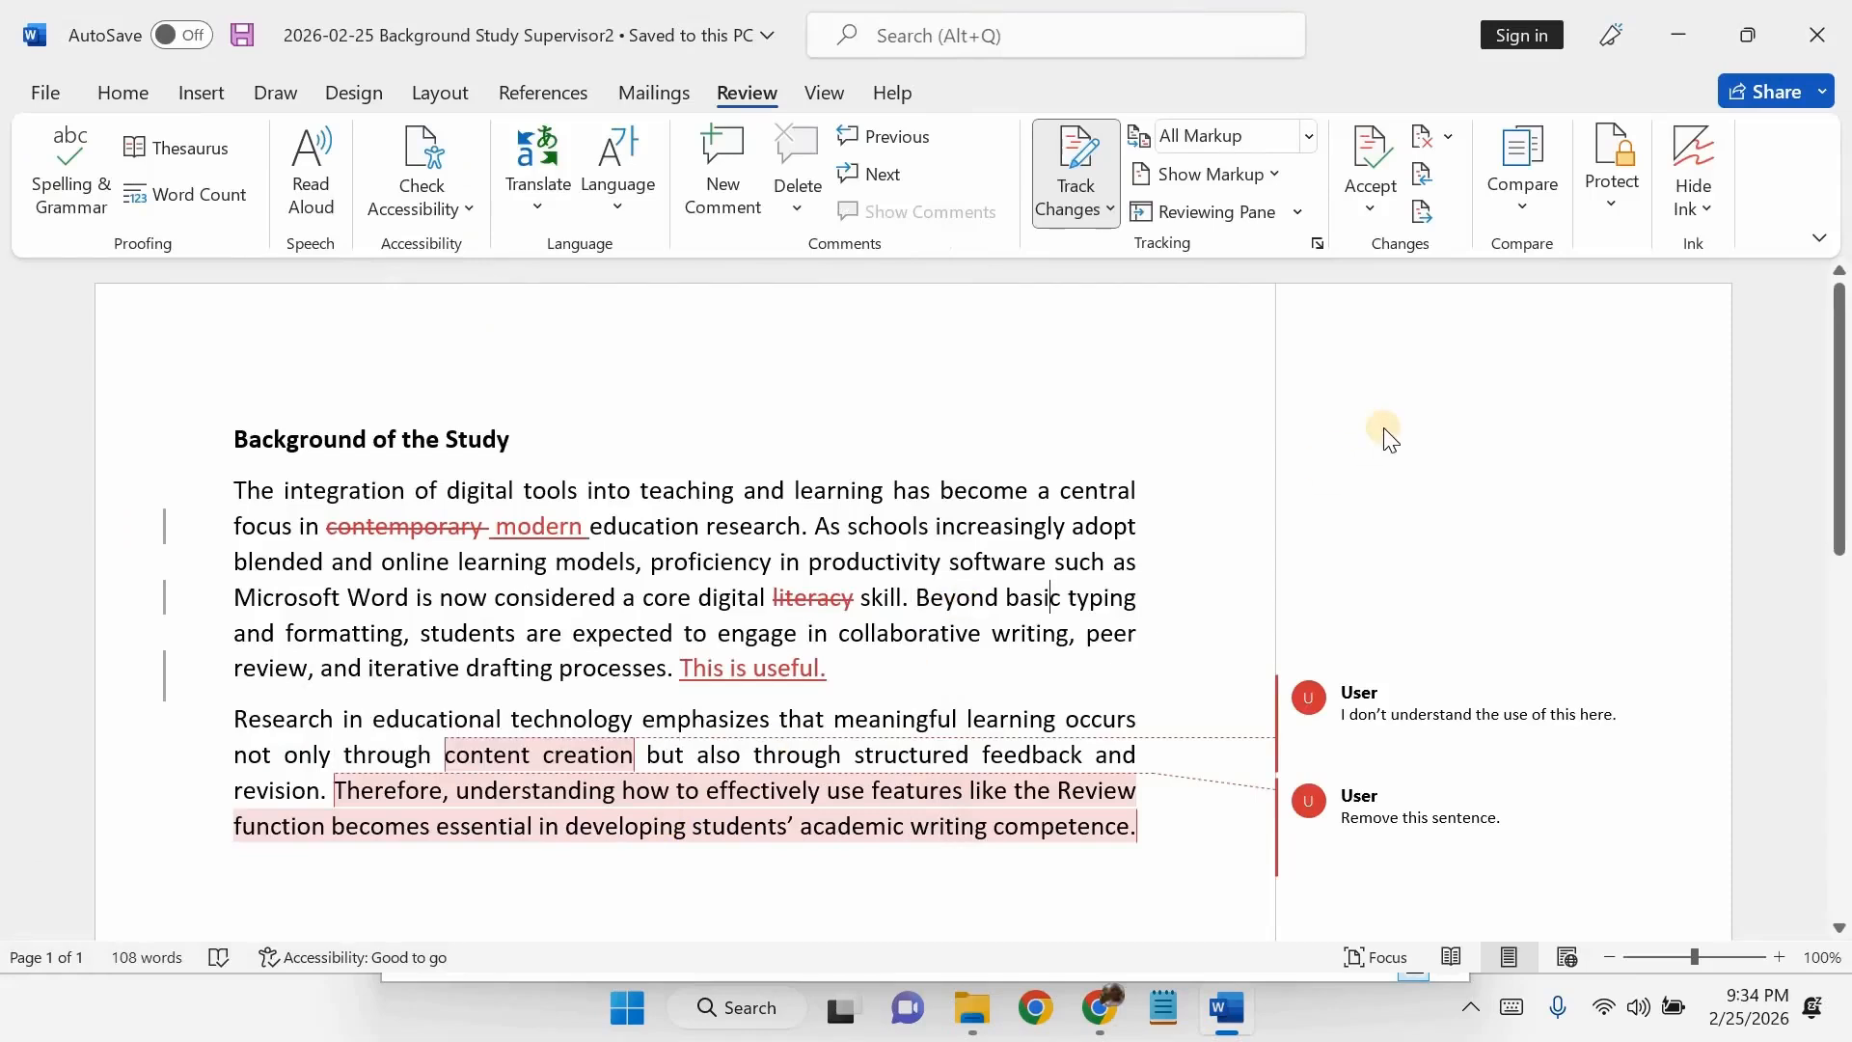
# Step: Close the document and reopen "2026-02-25 Background Study Supervisor2" from the Ready folder
pyautogui.click(1811, 44)
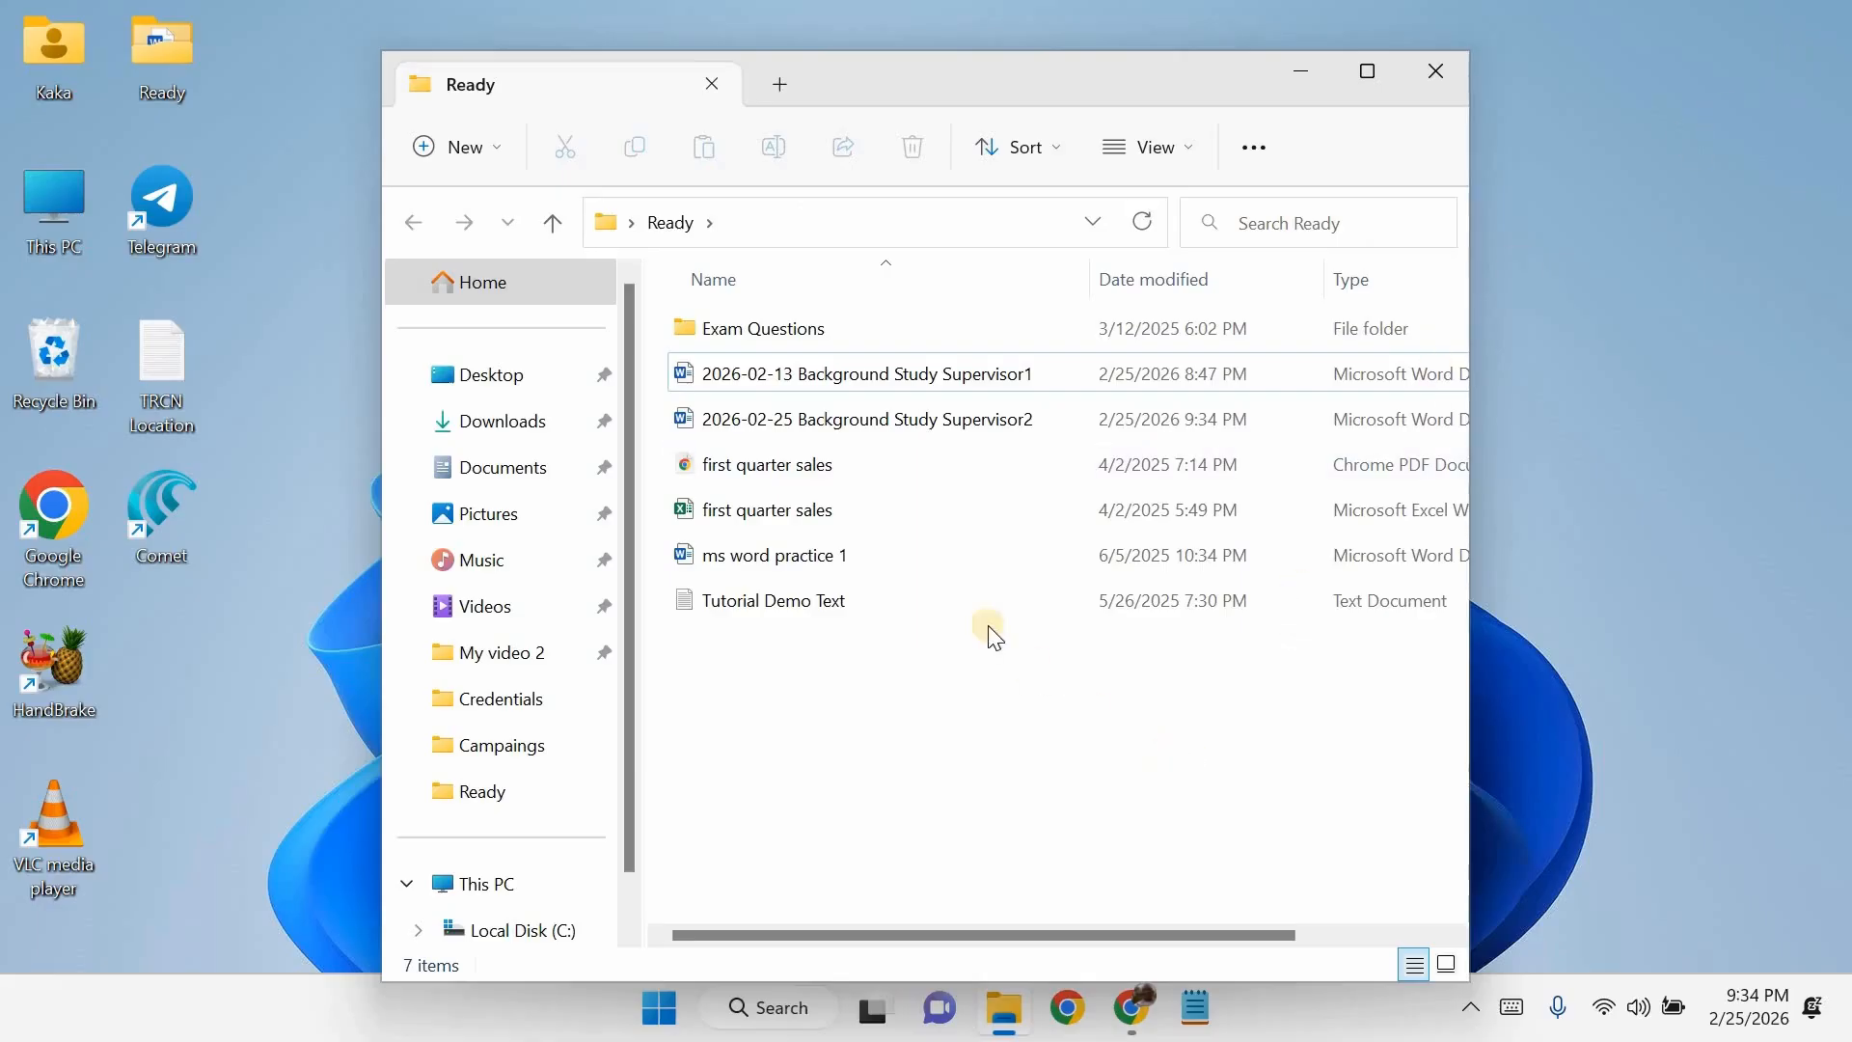
pyautogui.click(924, 424)
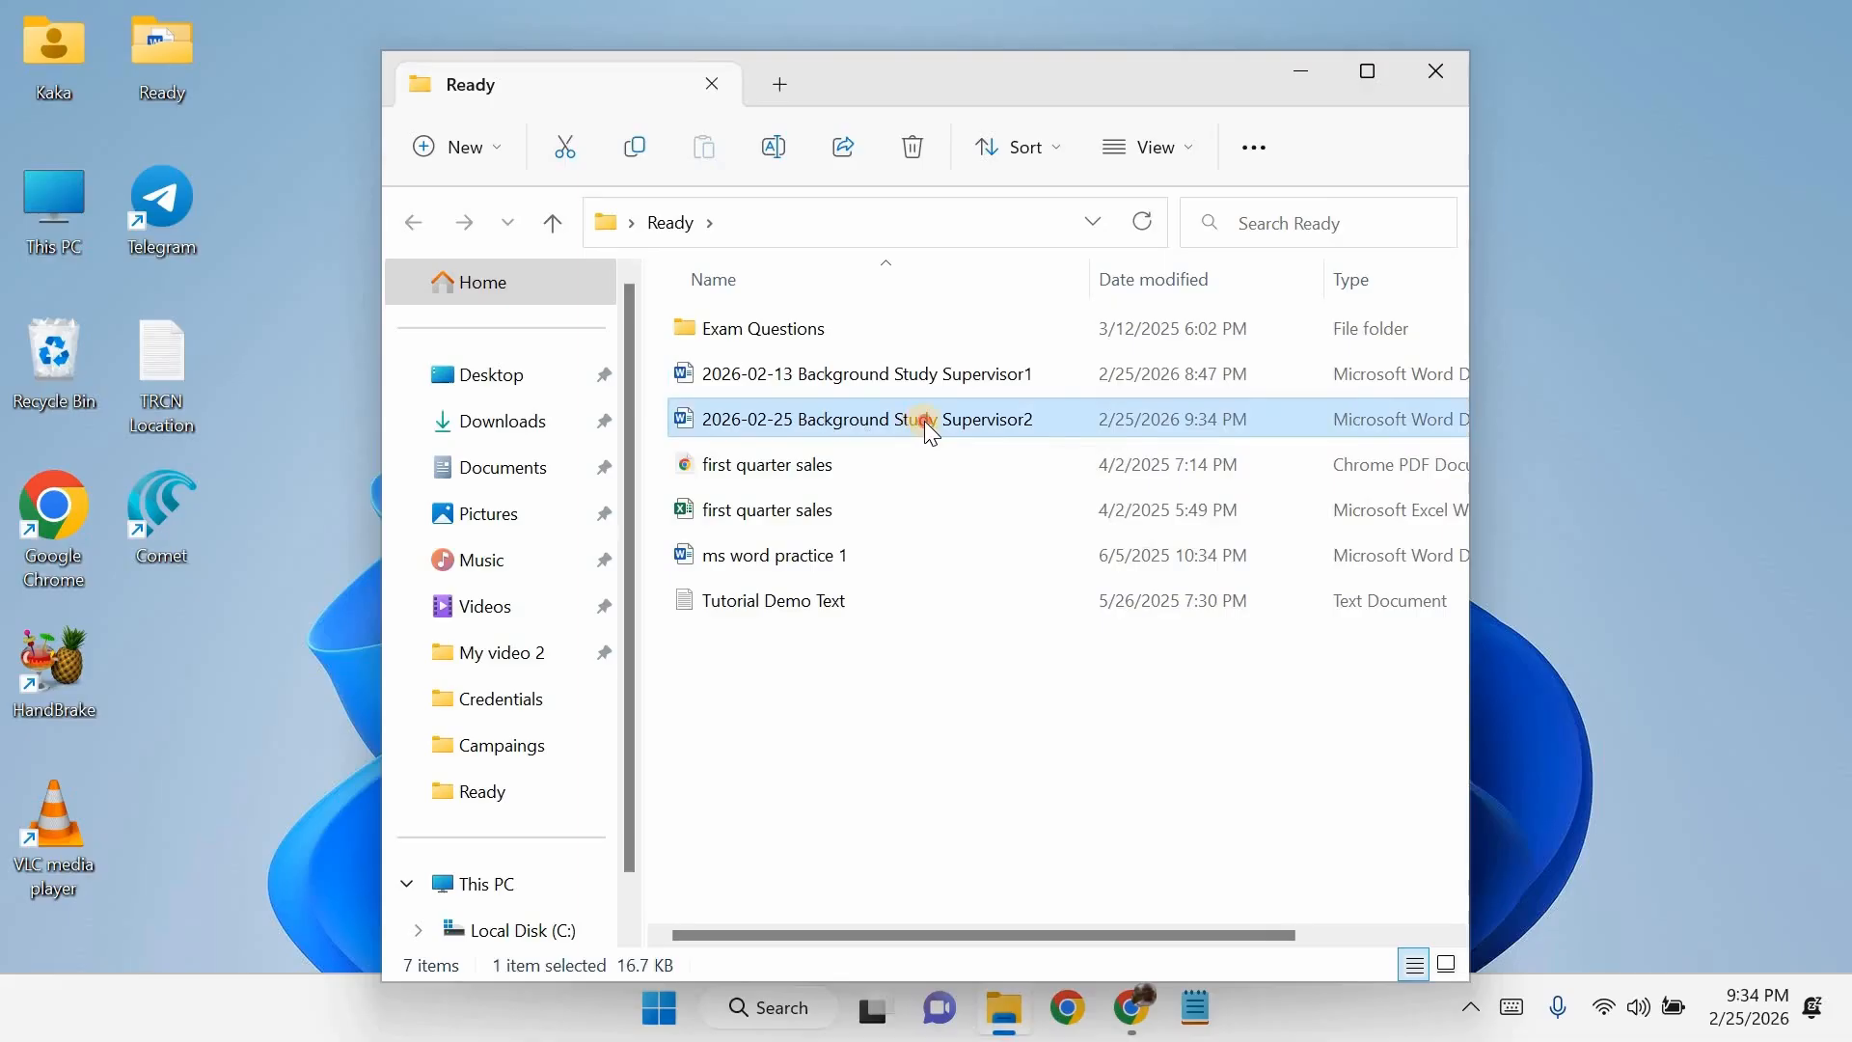
pyautogui.doubleClick(927, 423)
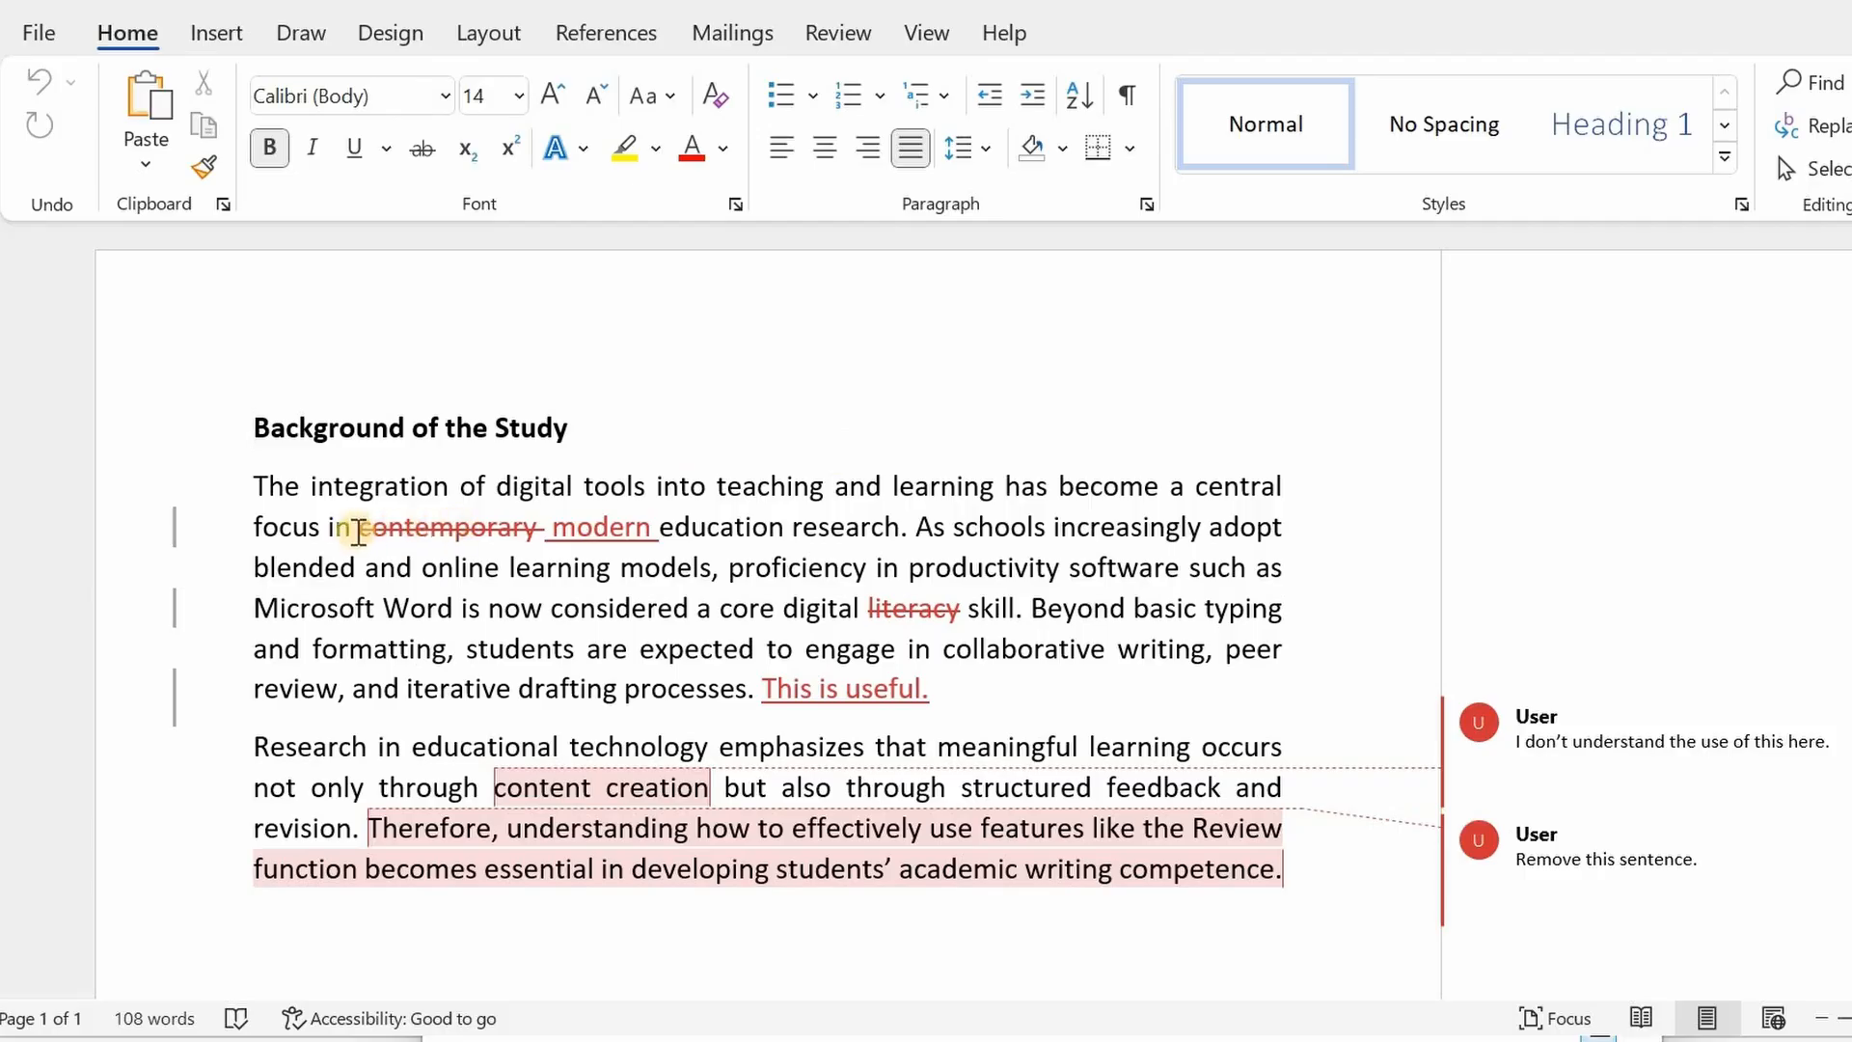
# Step: Accept the tracked deletion of "contemporary" and the tracked insertion of "modern" in the first paragraph
pyautogui.moveTo(356, 531)
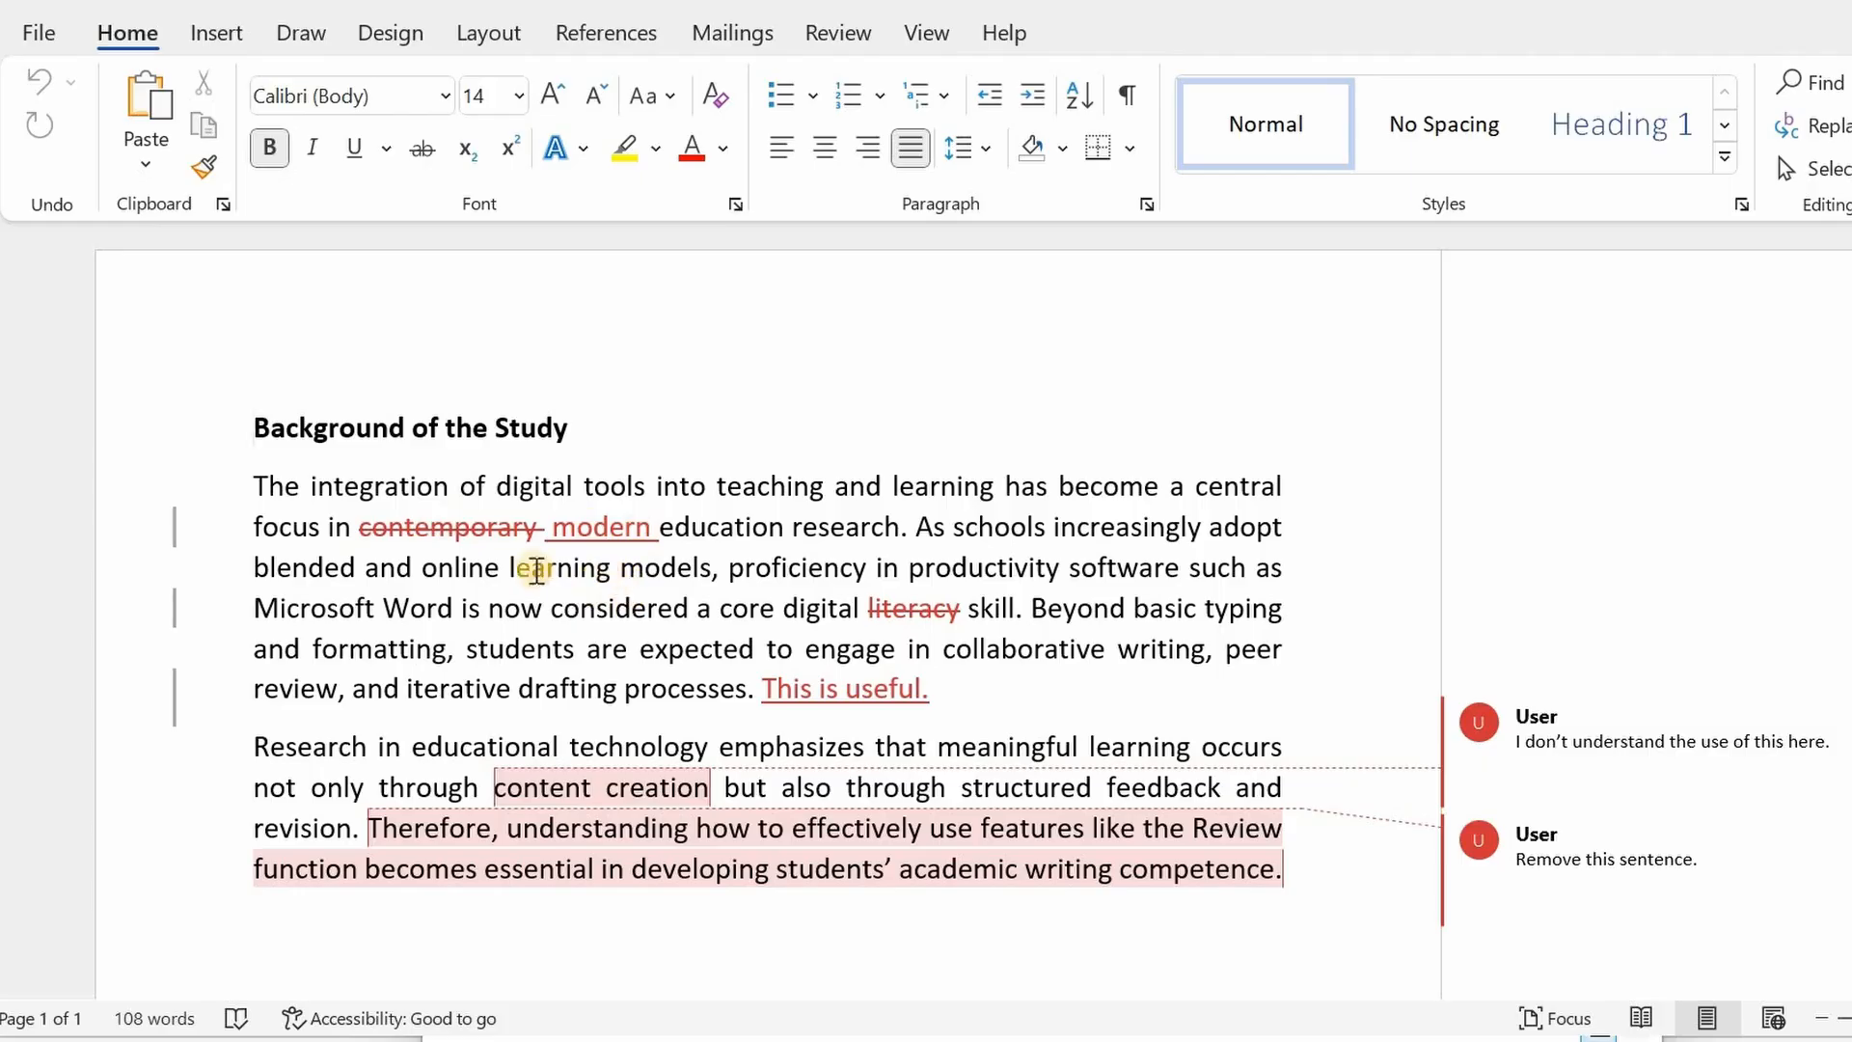
pyautogui.rightClick(449, 528)
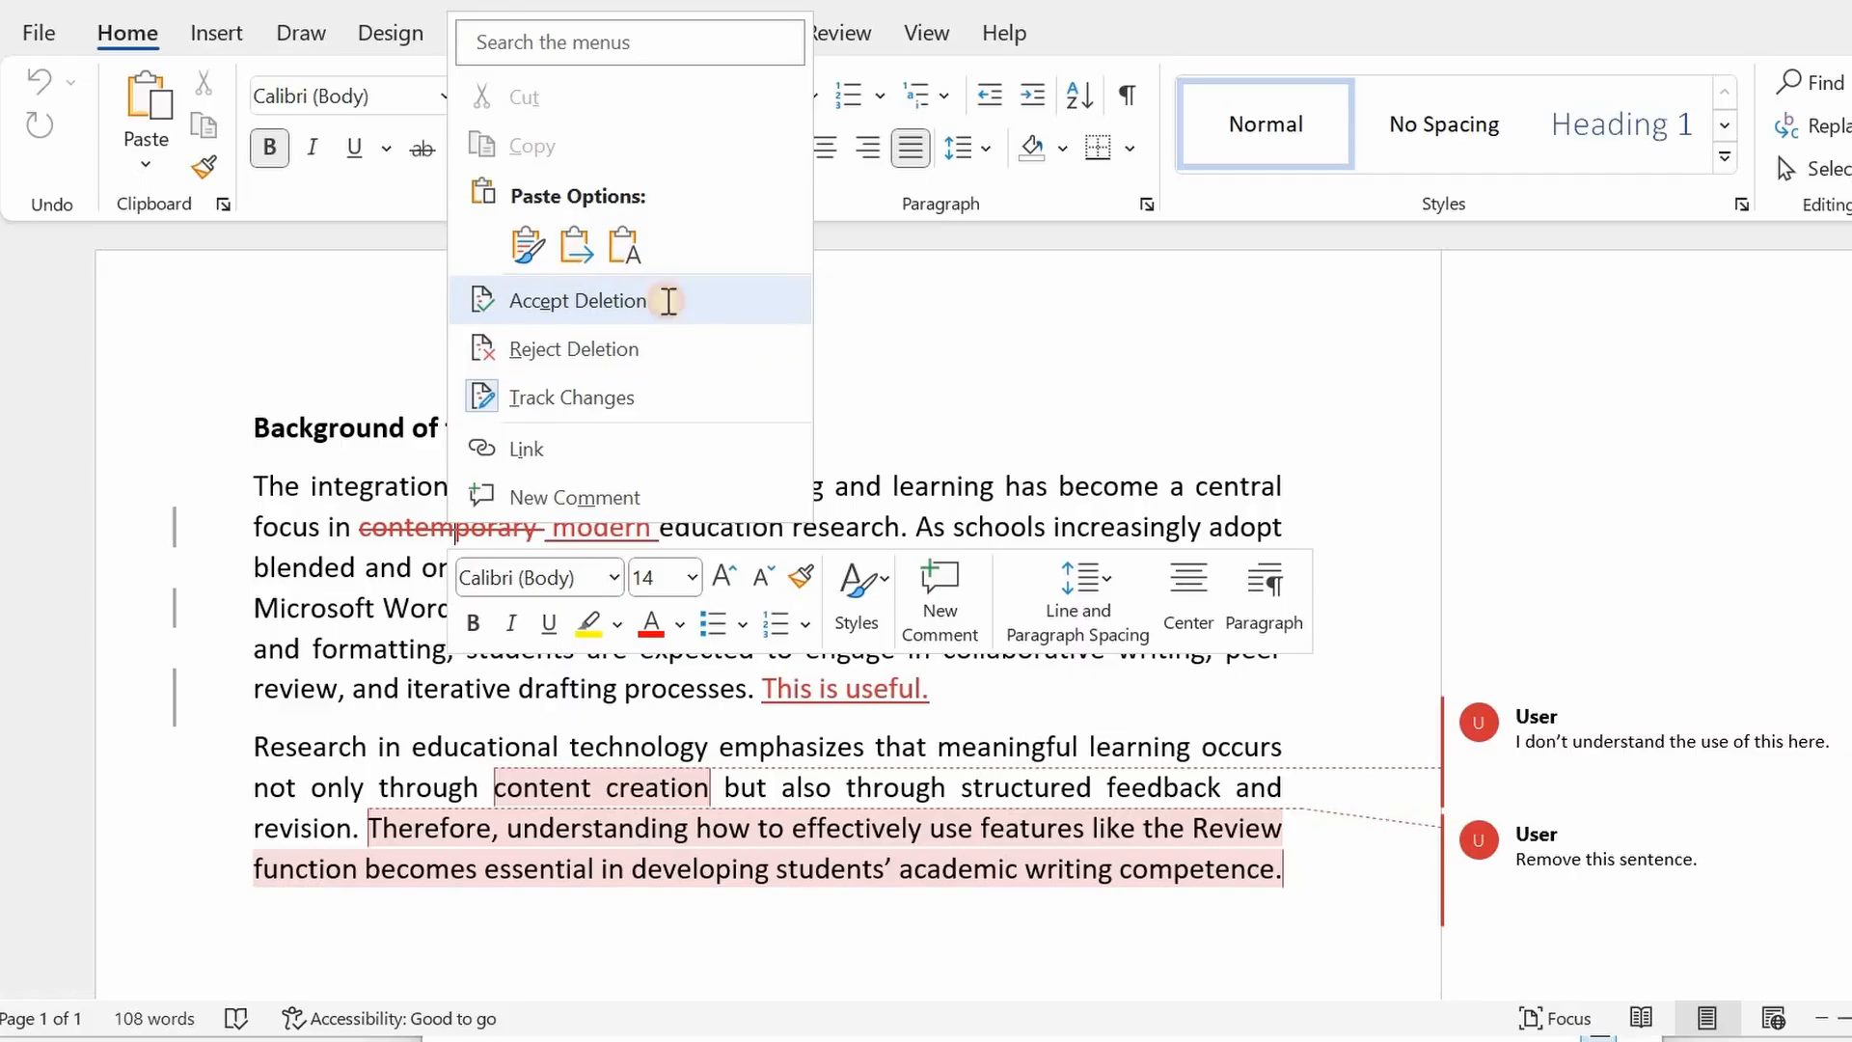
pyautogui.click(667, 301)
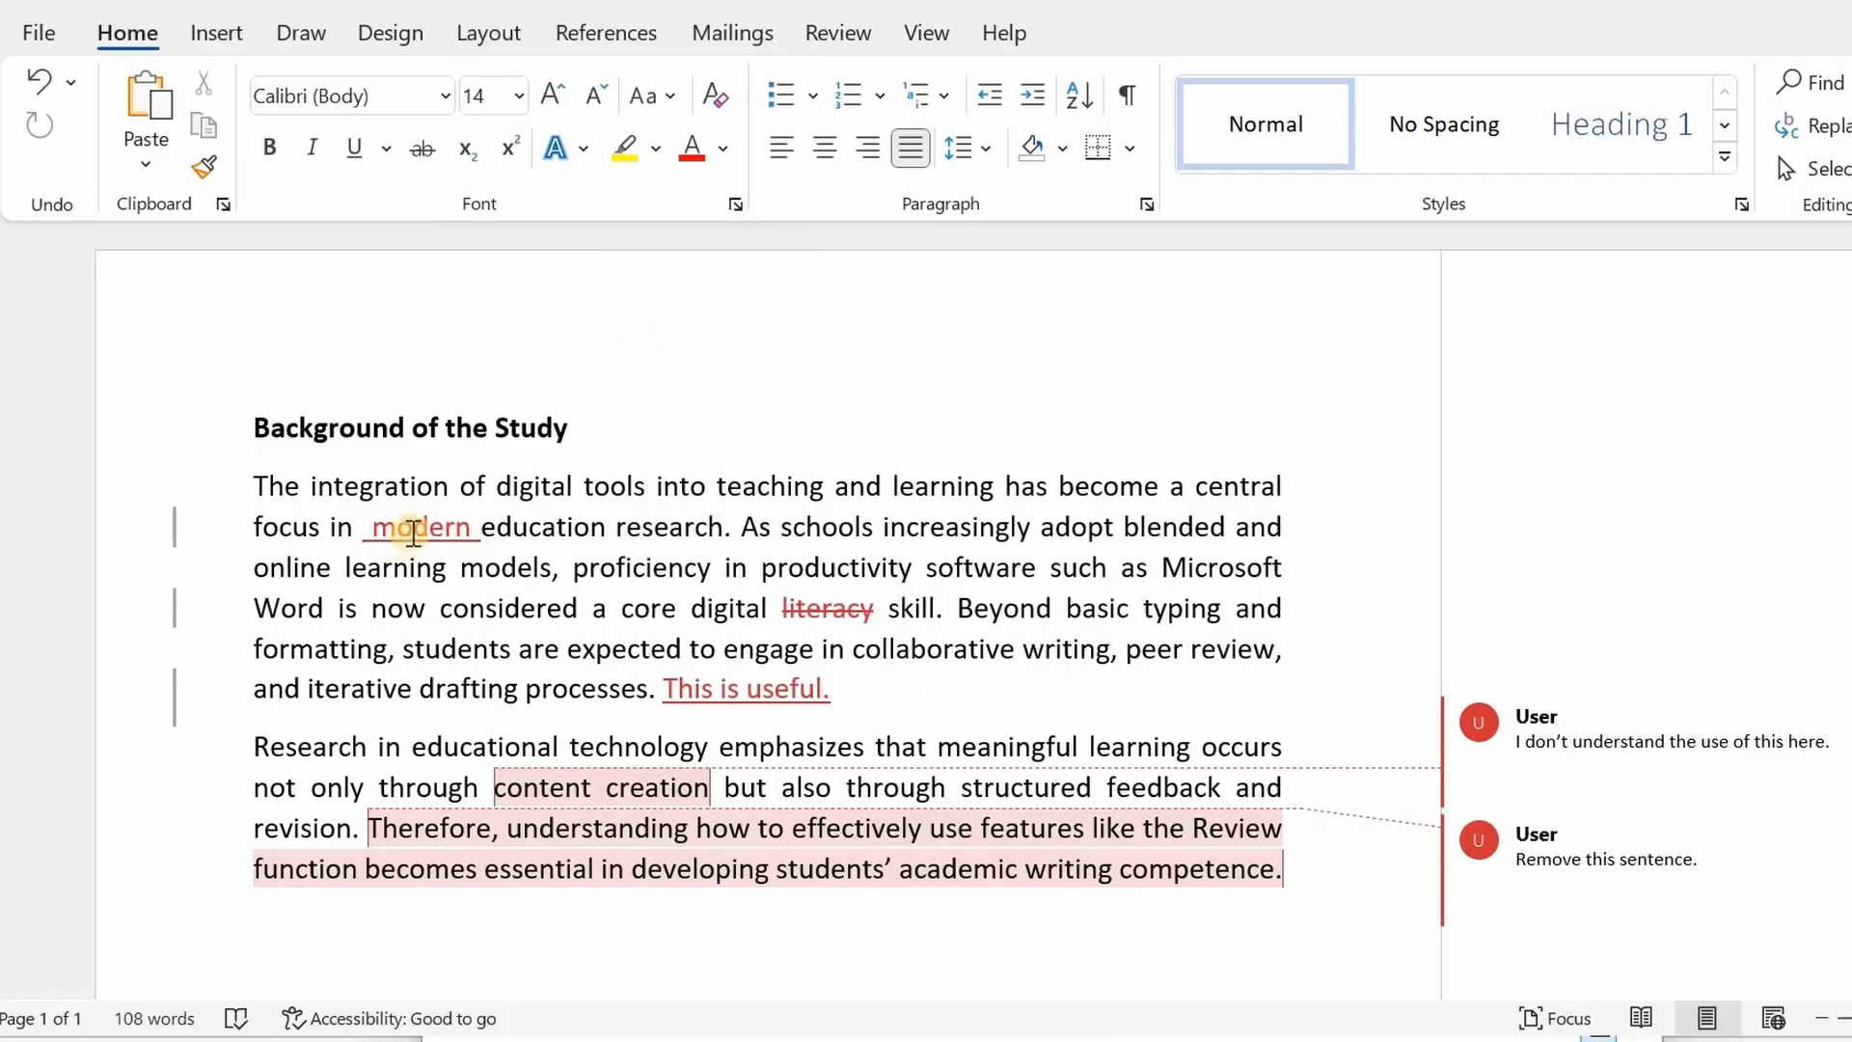
pyautogui.rightClick(413, 537)
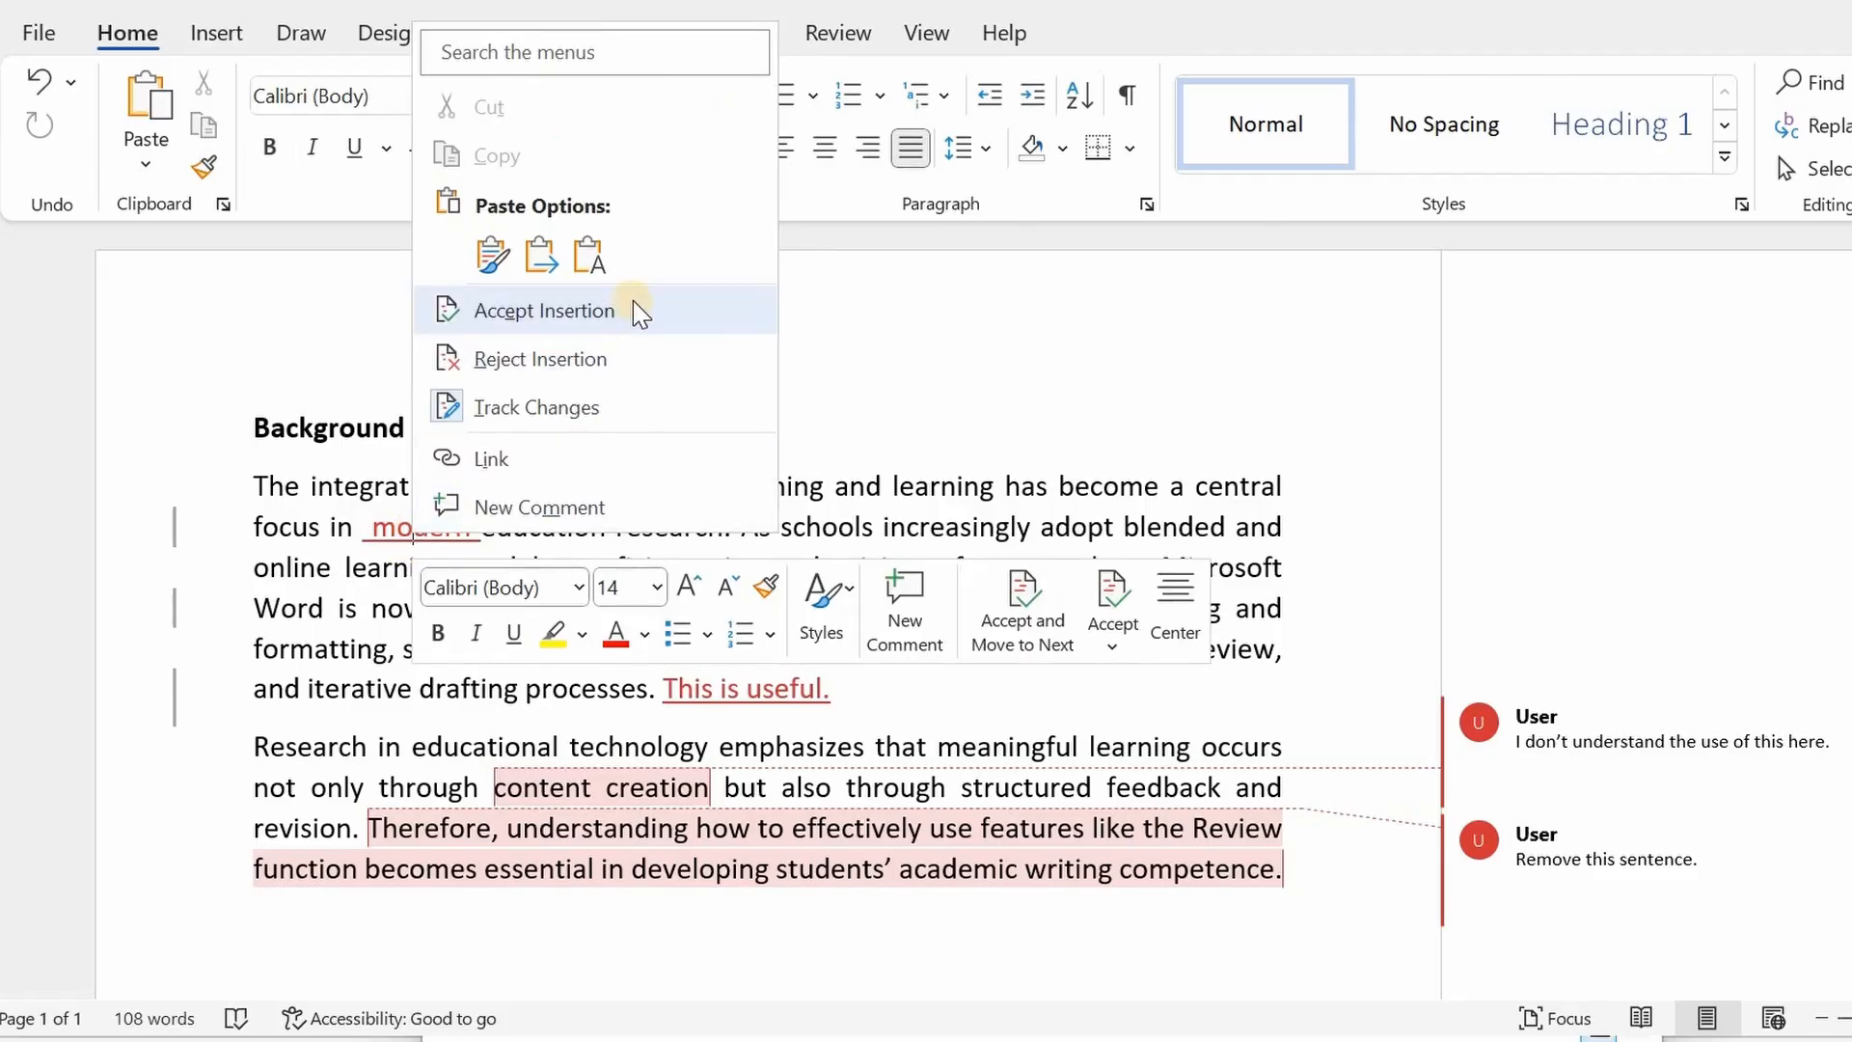
pyautogui.click(544, 311)
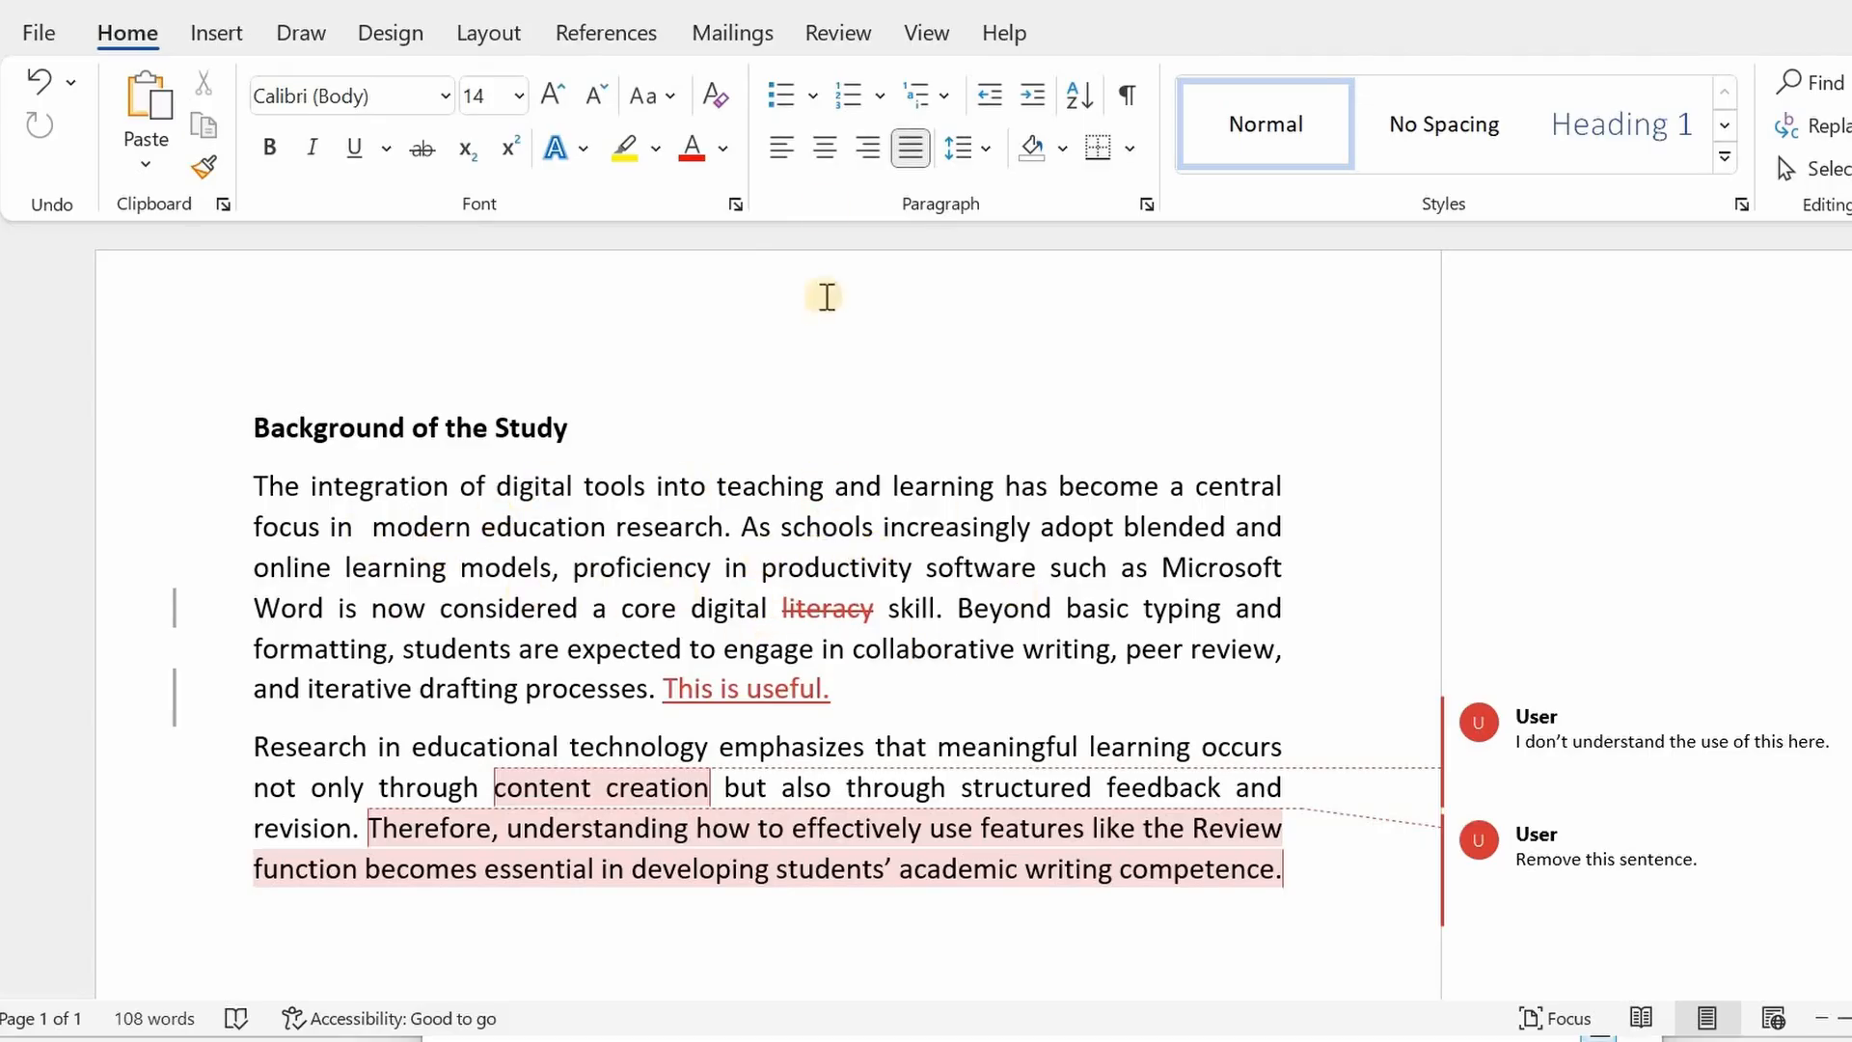
# Step: Accept all remaining tracked changes in the document at once
pyautogui.click(837, 39)
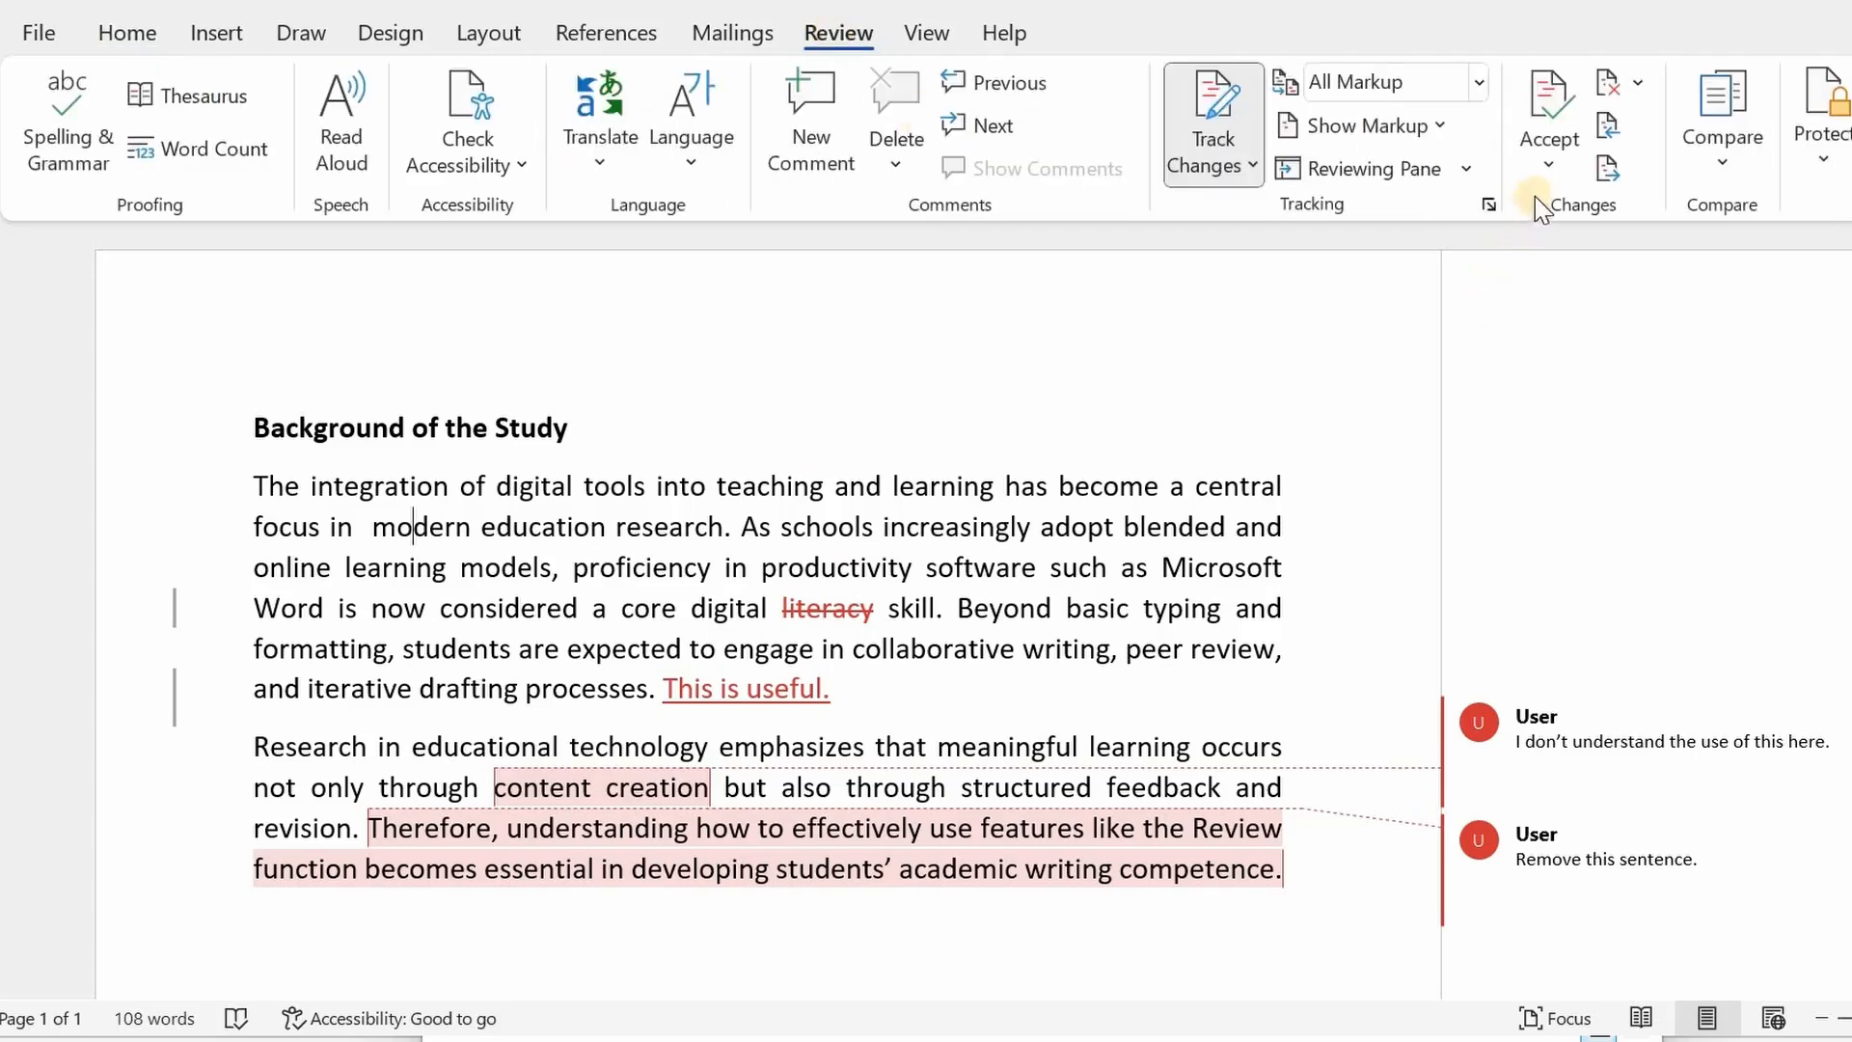
pyautogui.click(1547, 166)
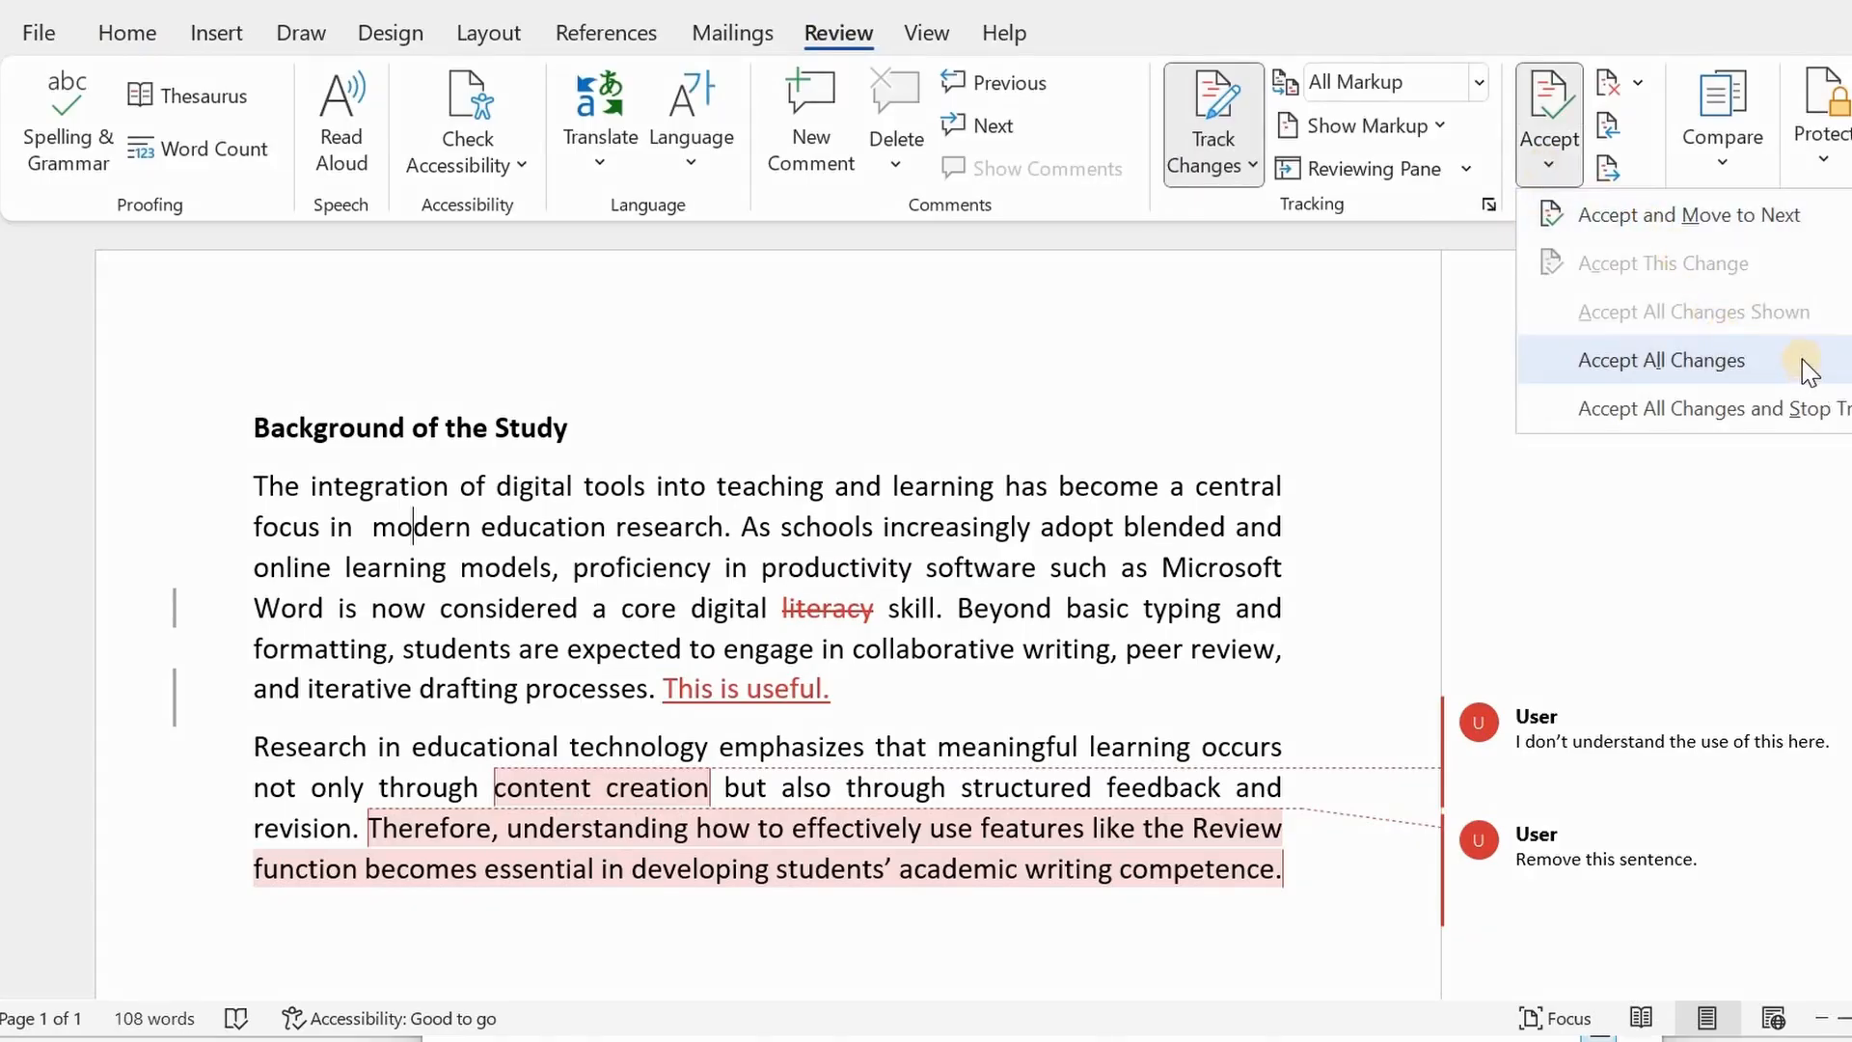
pyautogui.click(1662, 359)
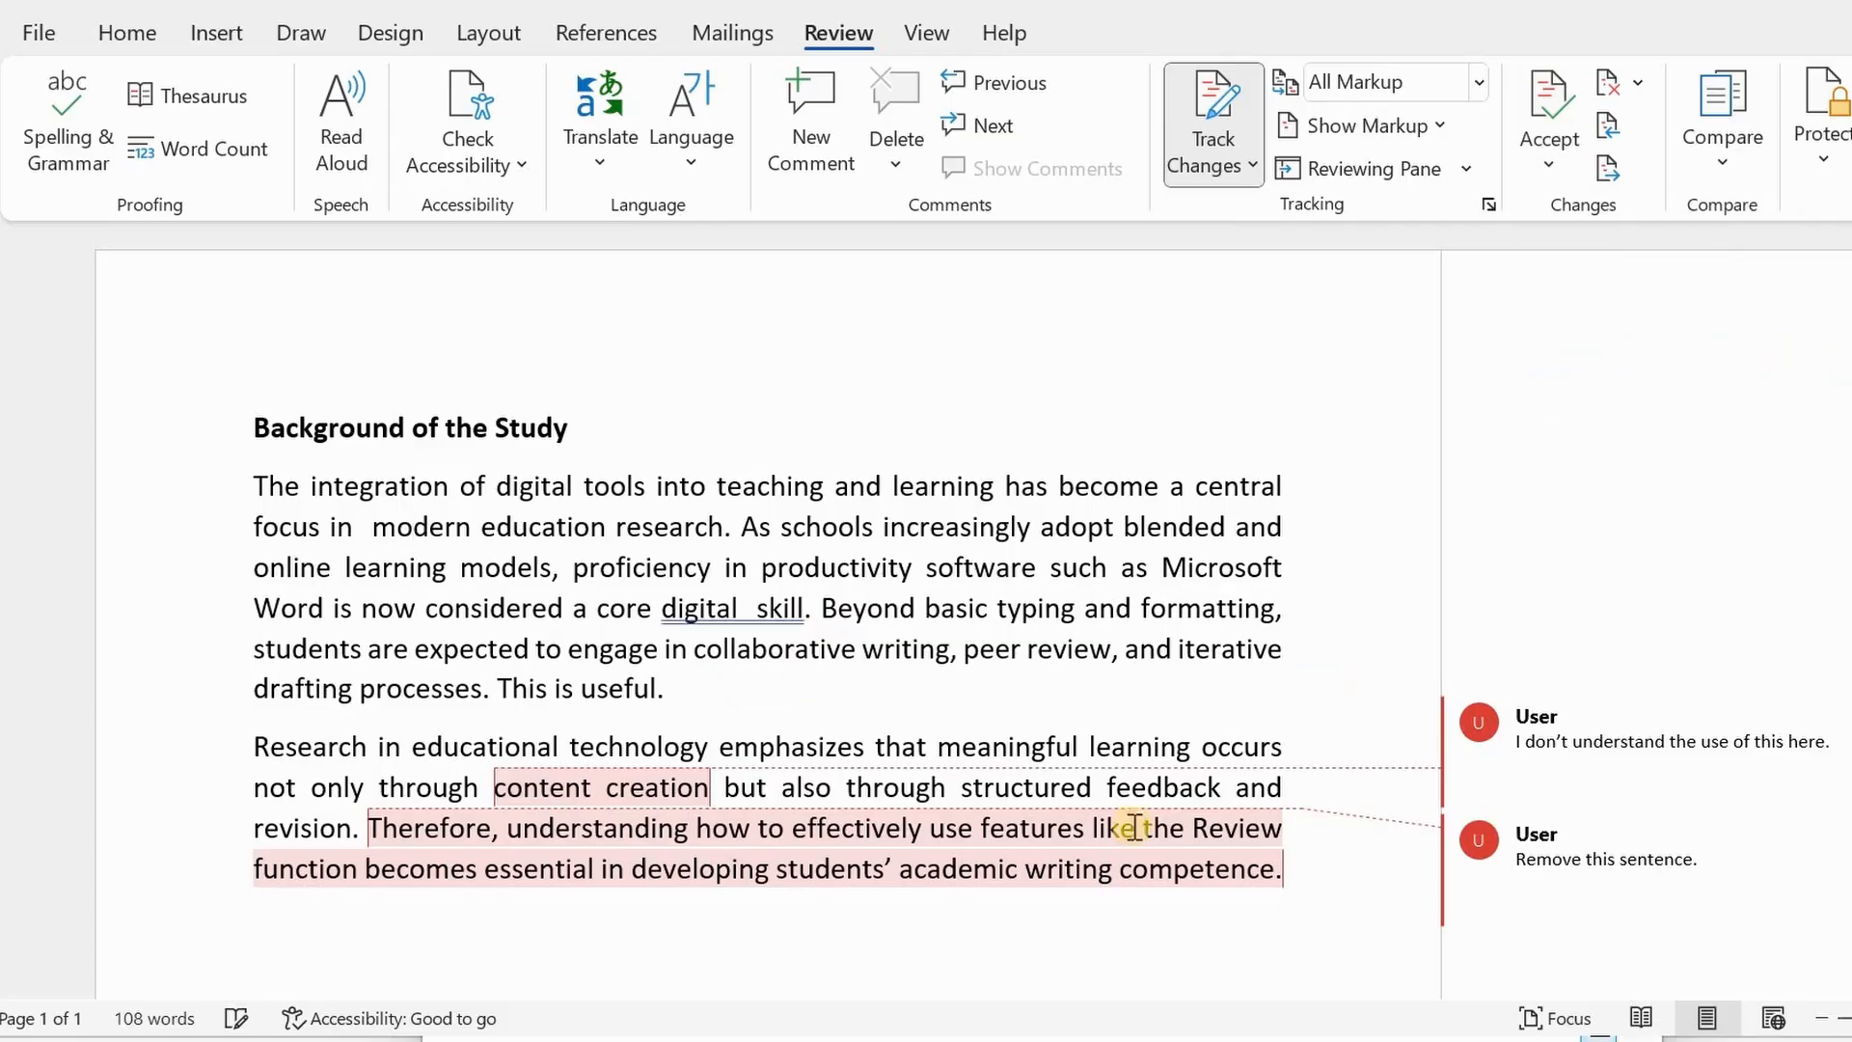
# Step: Delete all comments in the document at once
pyautogui.moveTo(1617, 777)
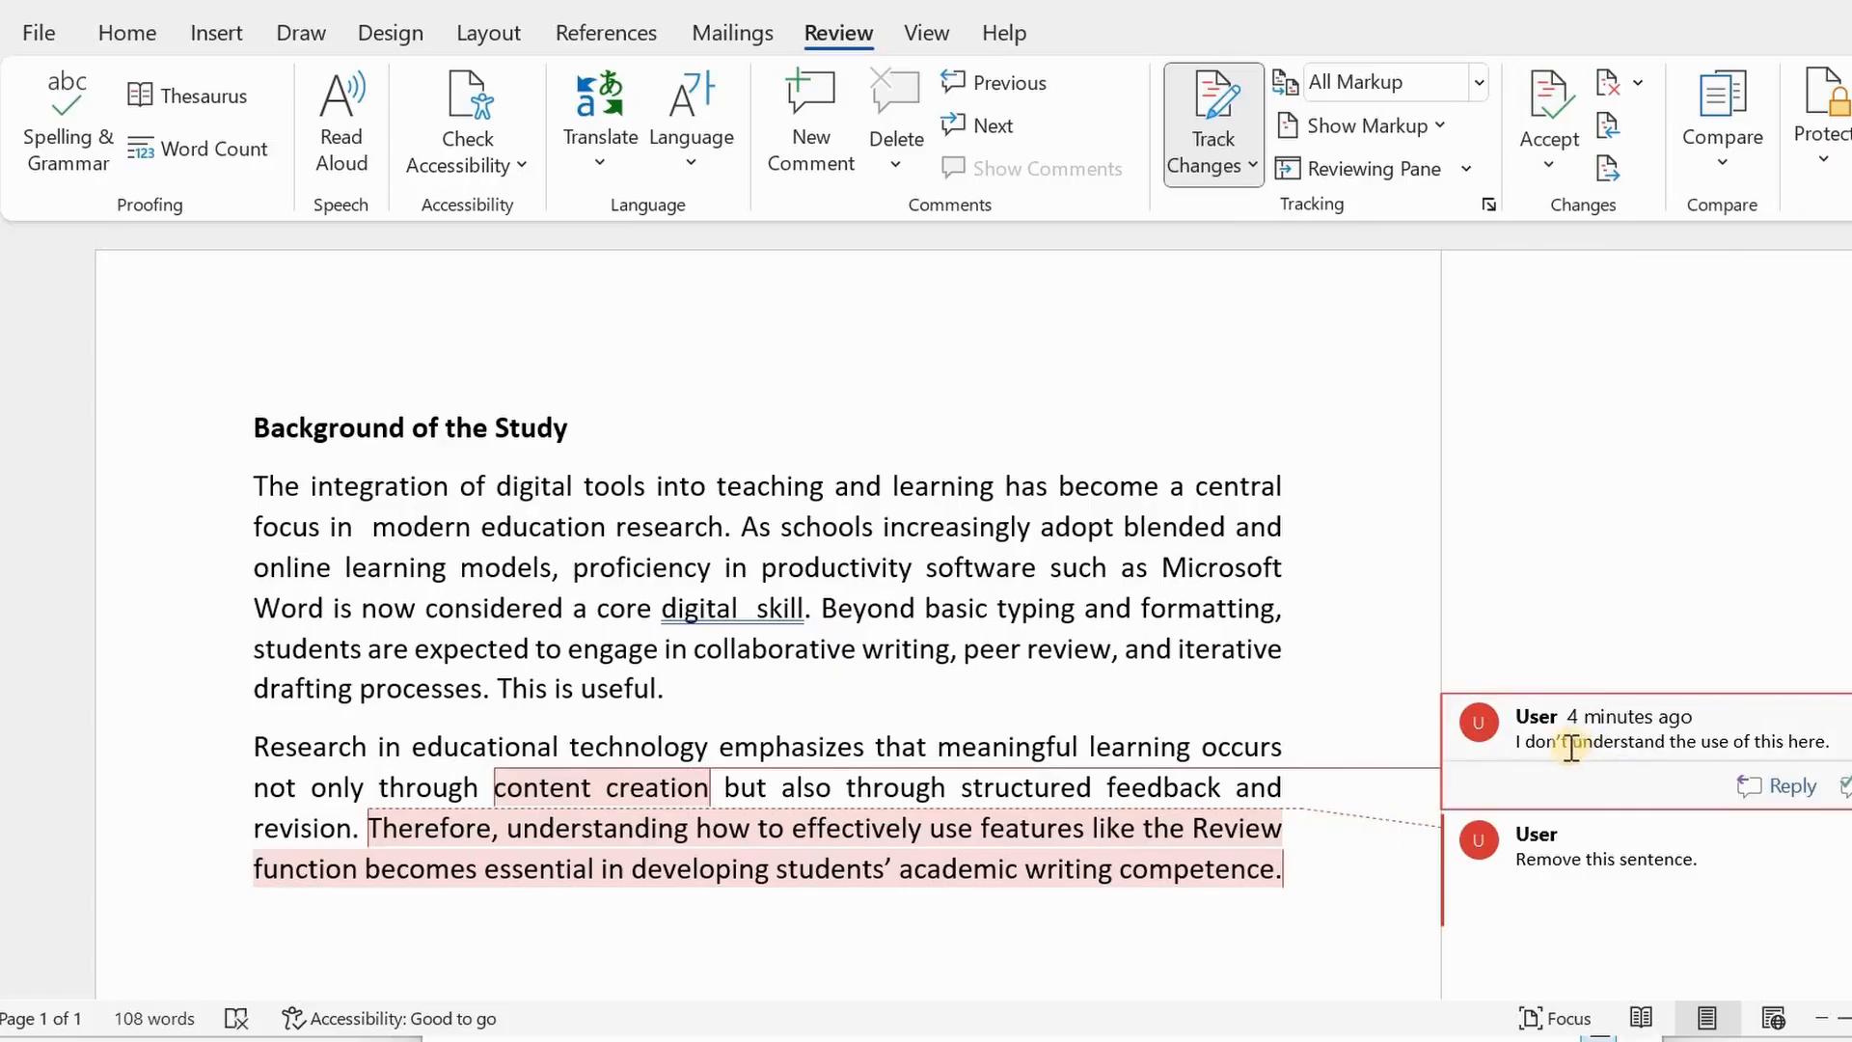
pyautogui.moveTo(1480, 843)
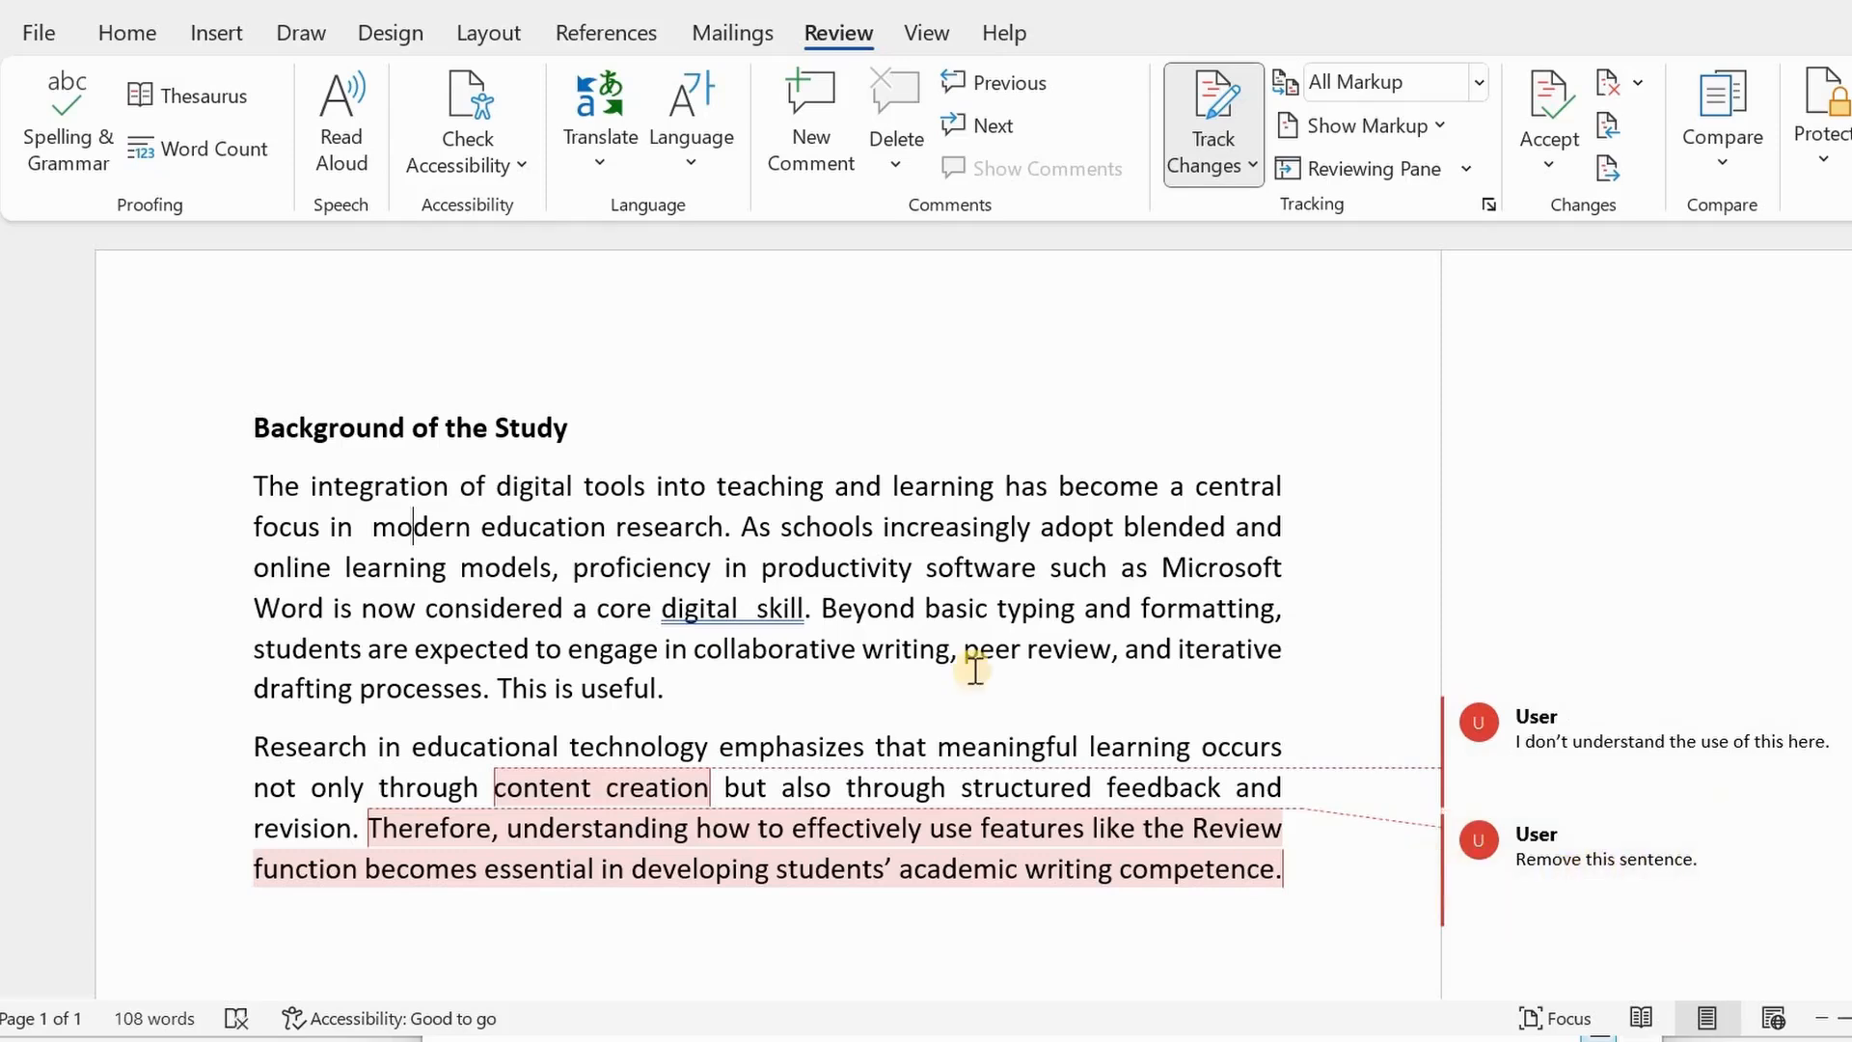
pyautogui.click(897, 168)
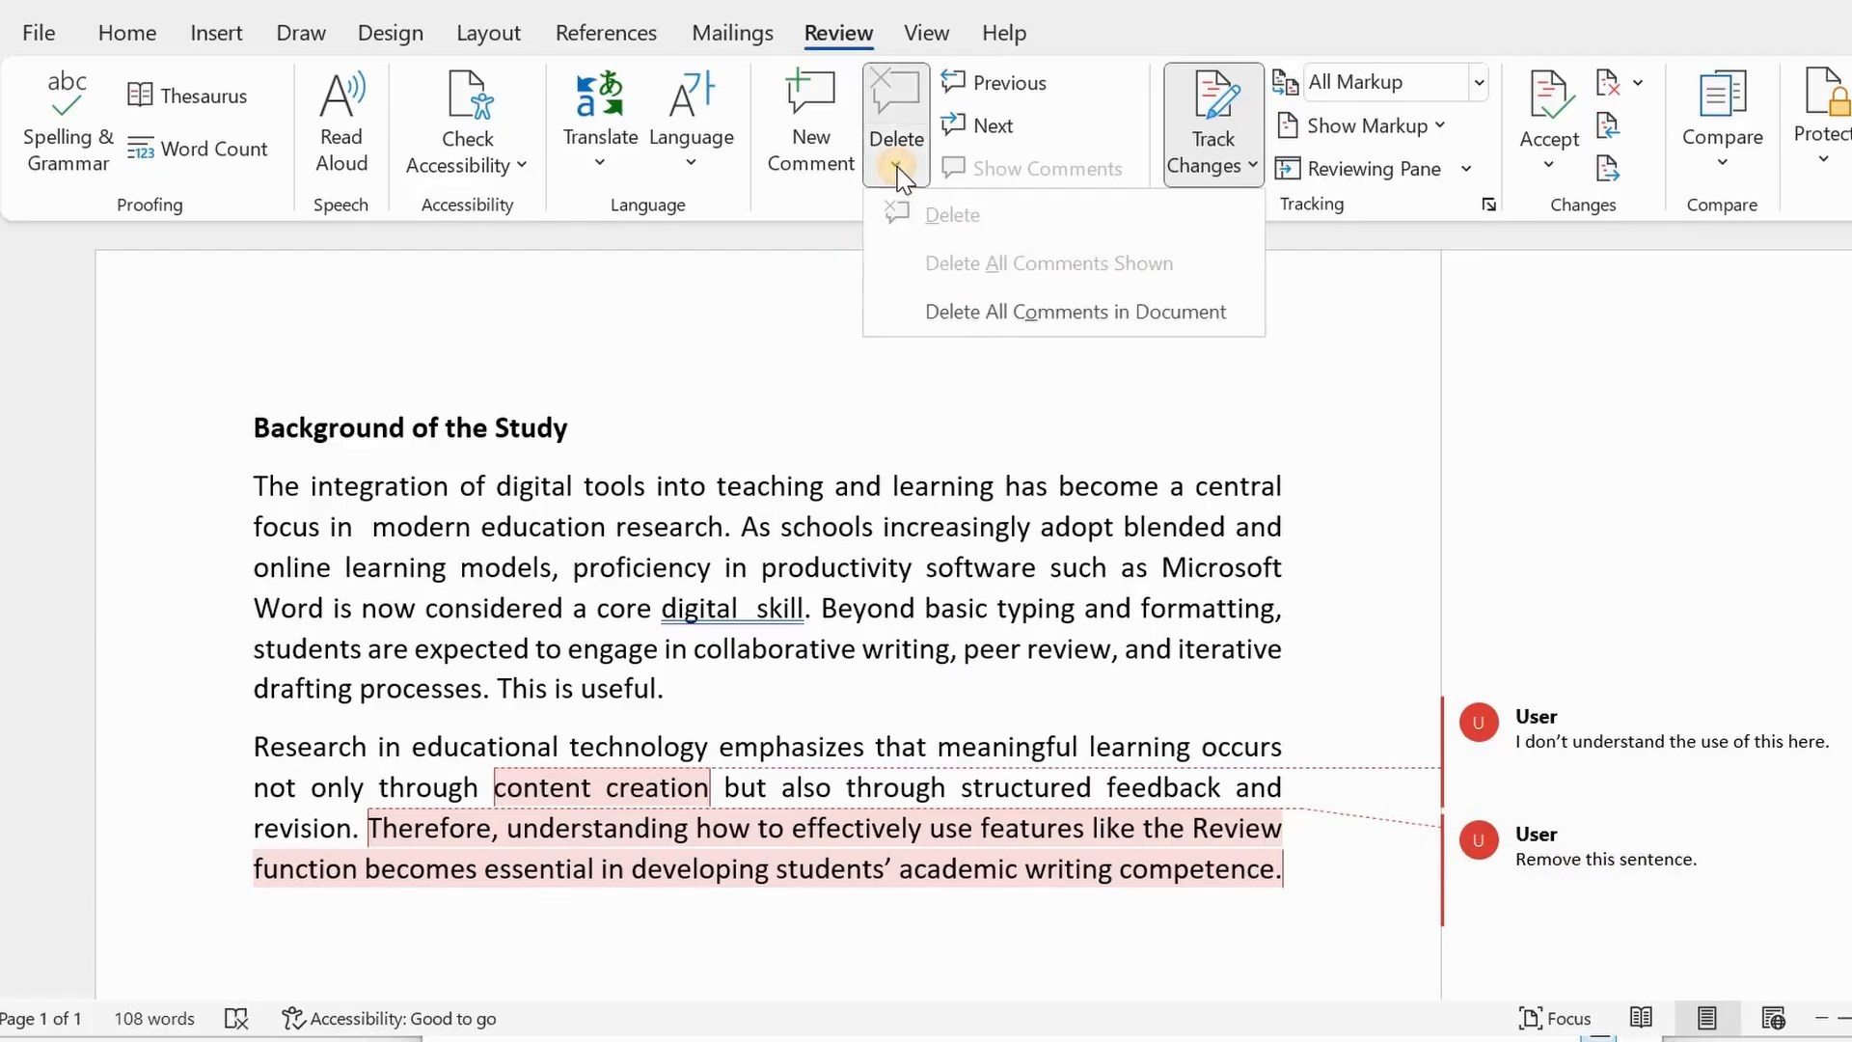
pyautogui.click(1109, 311)
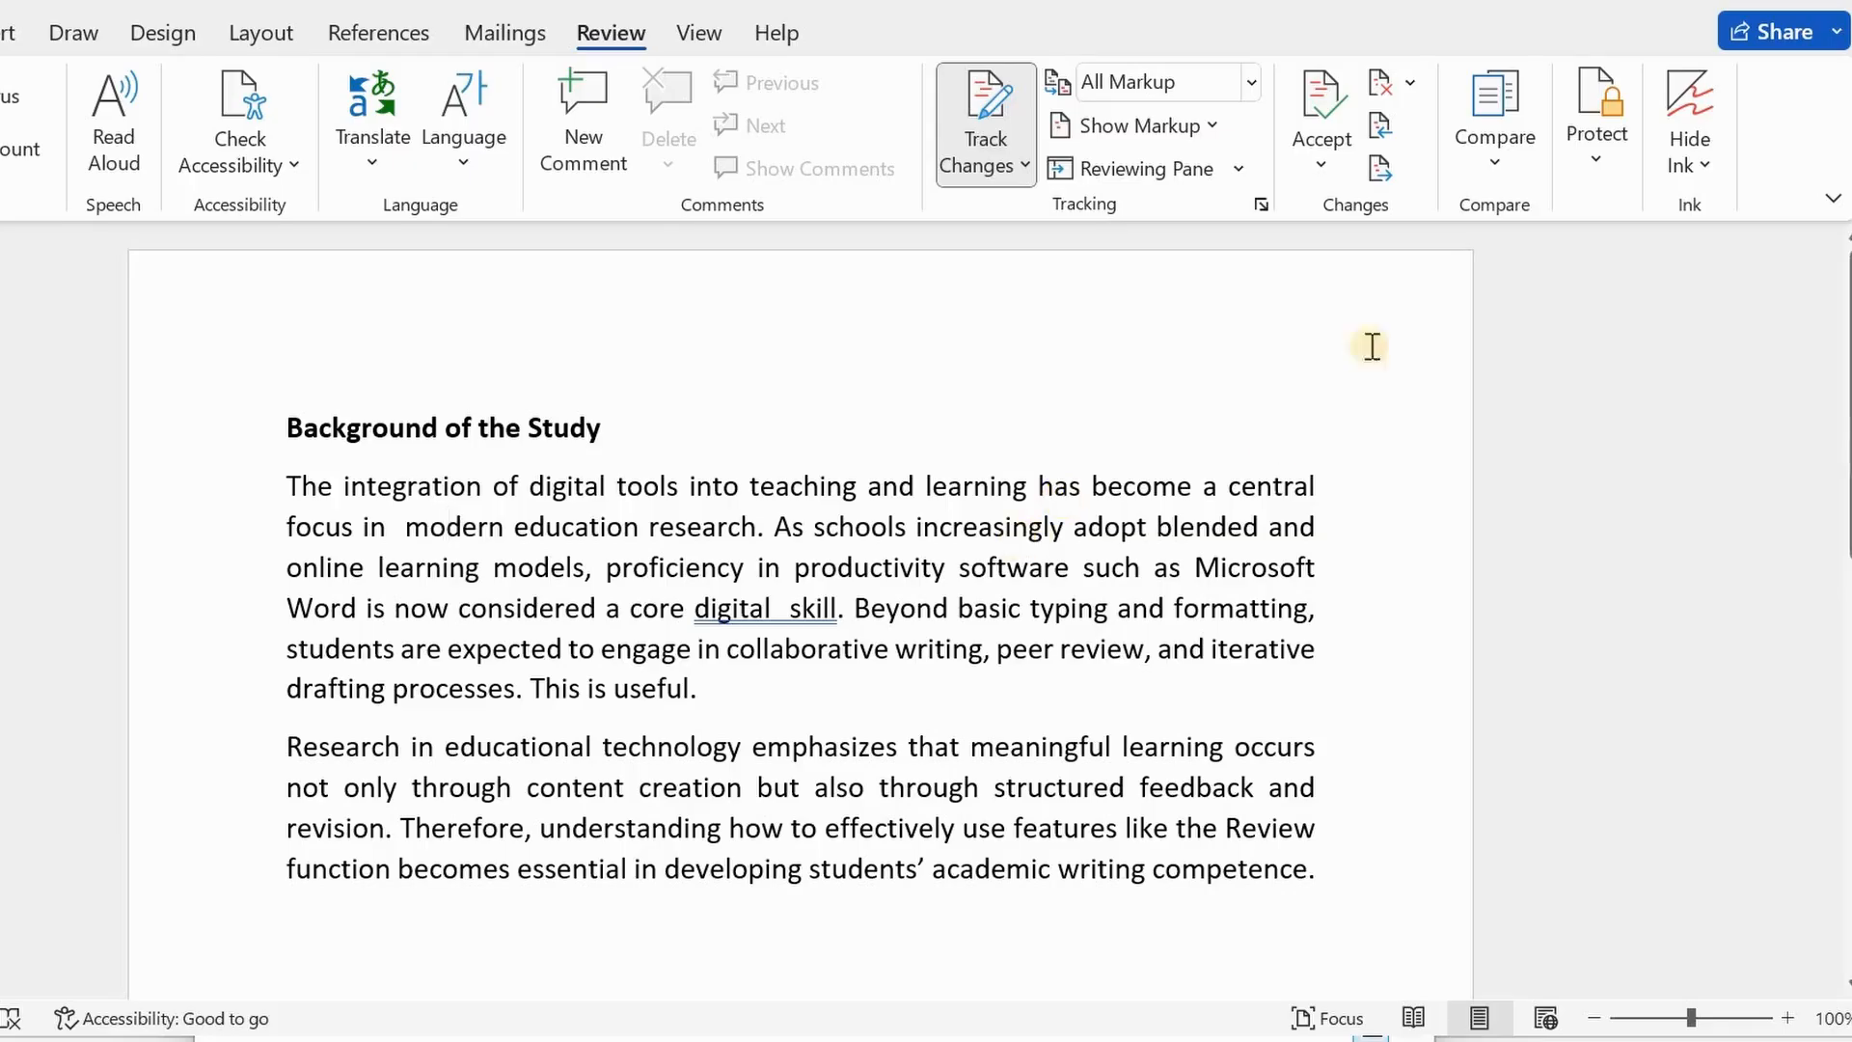
# Step: Start combining two document versions and look through the recent files for the original document
pyautogui.click(1496, 156)
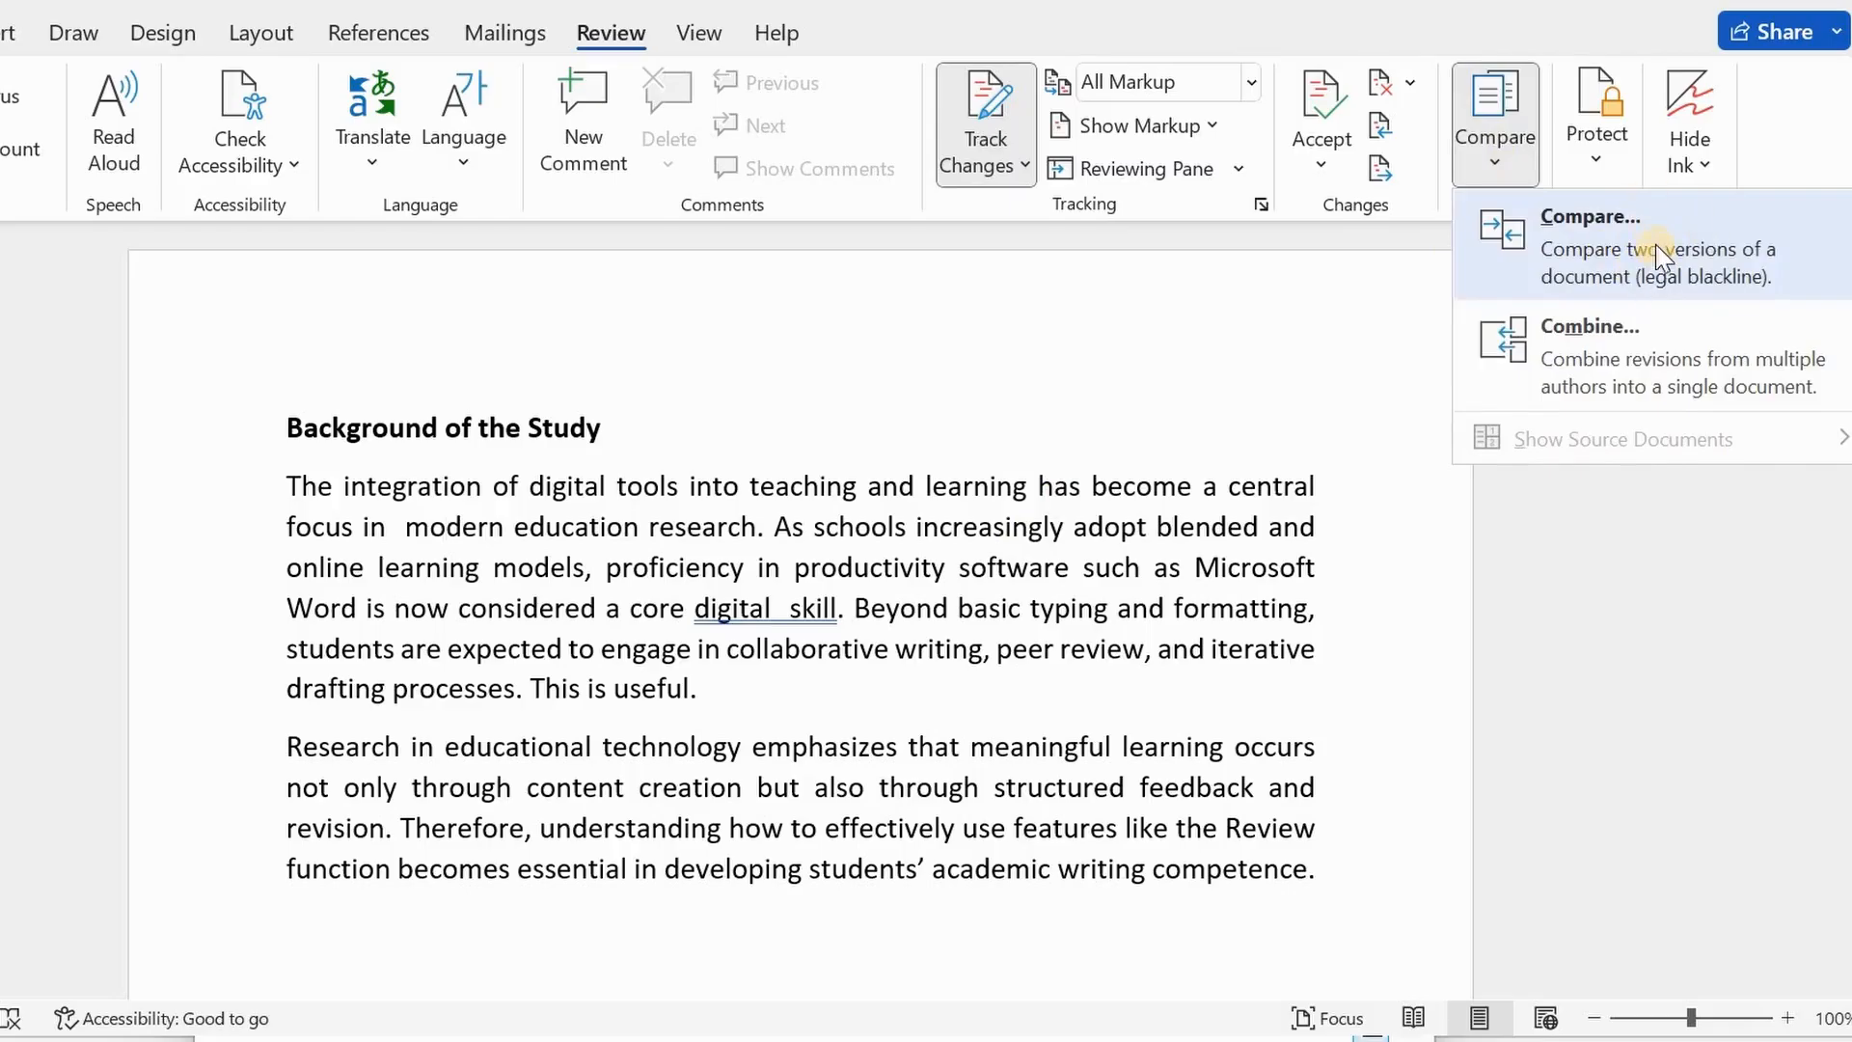
pyautogui.click(1642, 362)
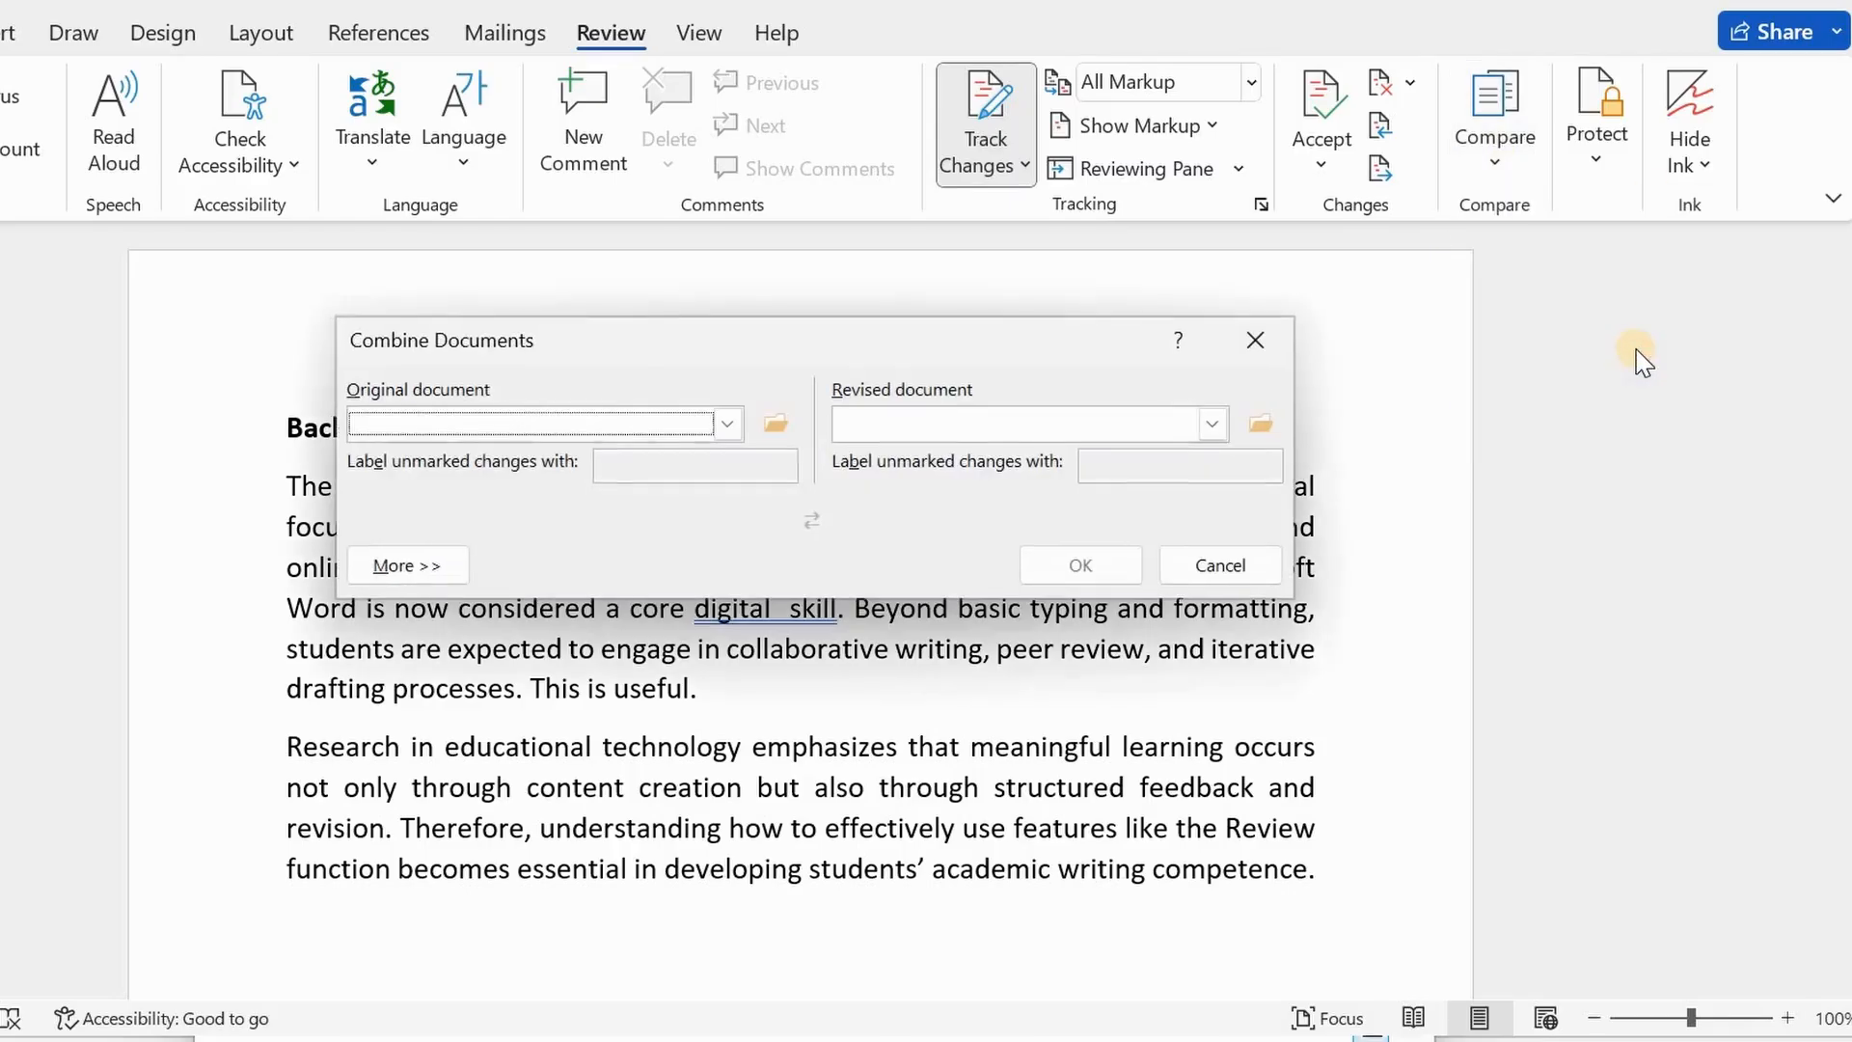
pyautogui.click(728, 425)
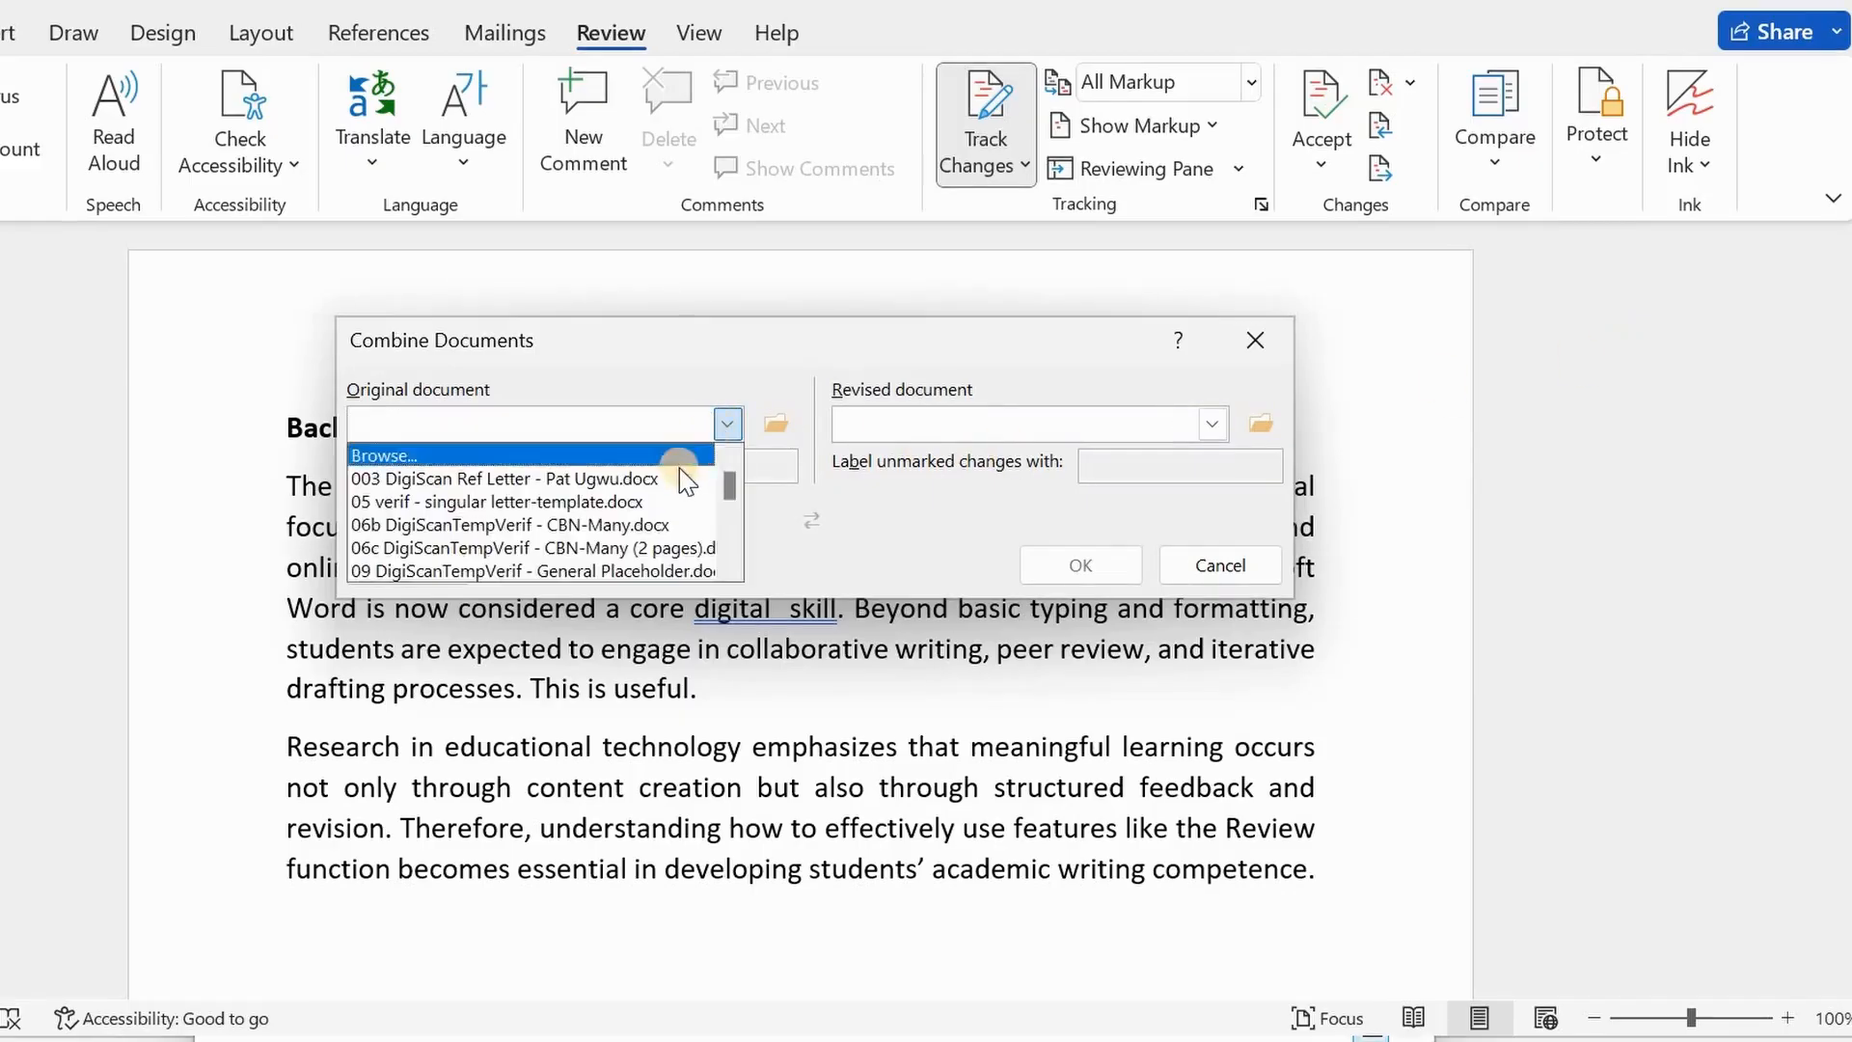
pyautogui.scroll(-1, 664, 496)
pyautogui.scroll(-1, 664, 495)
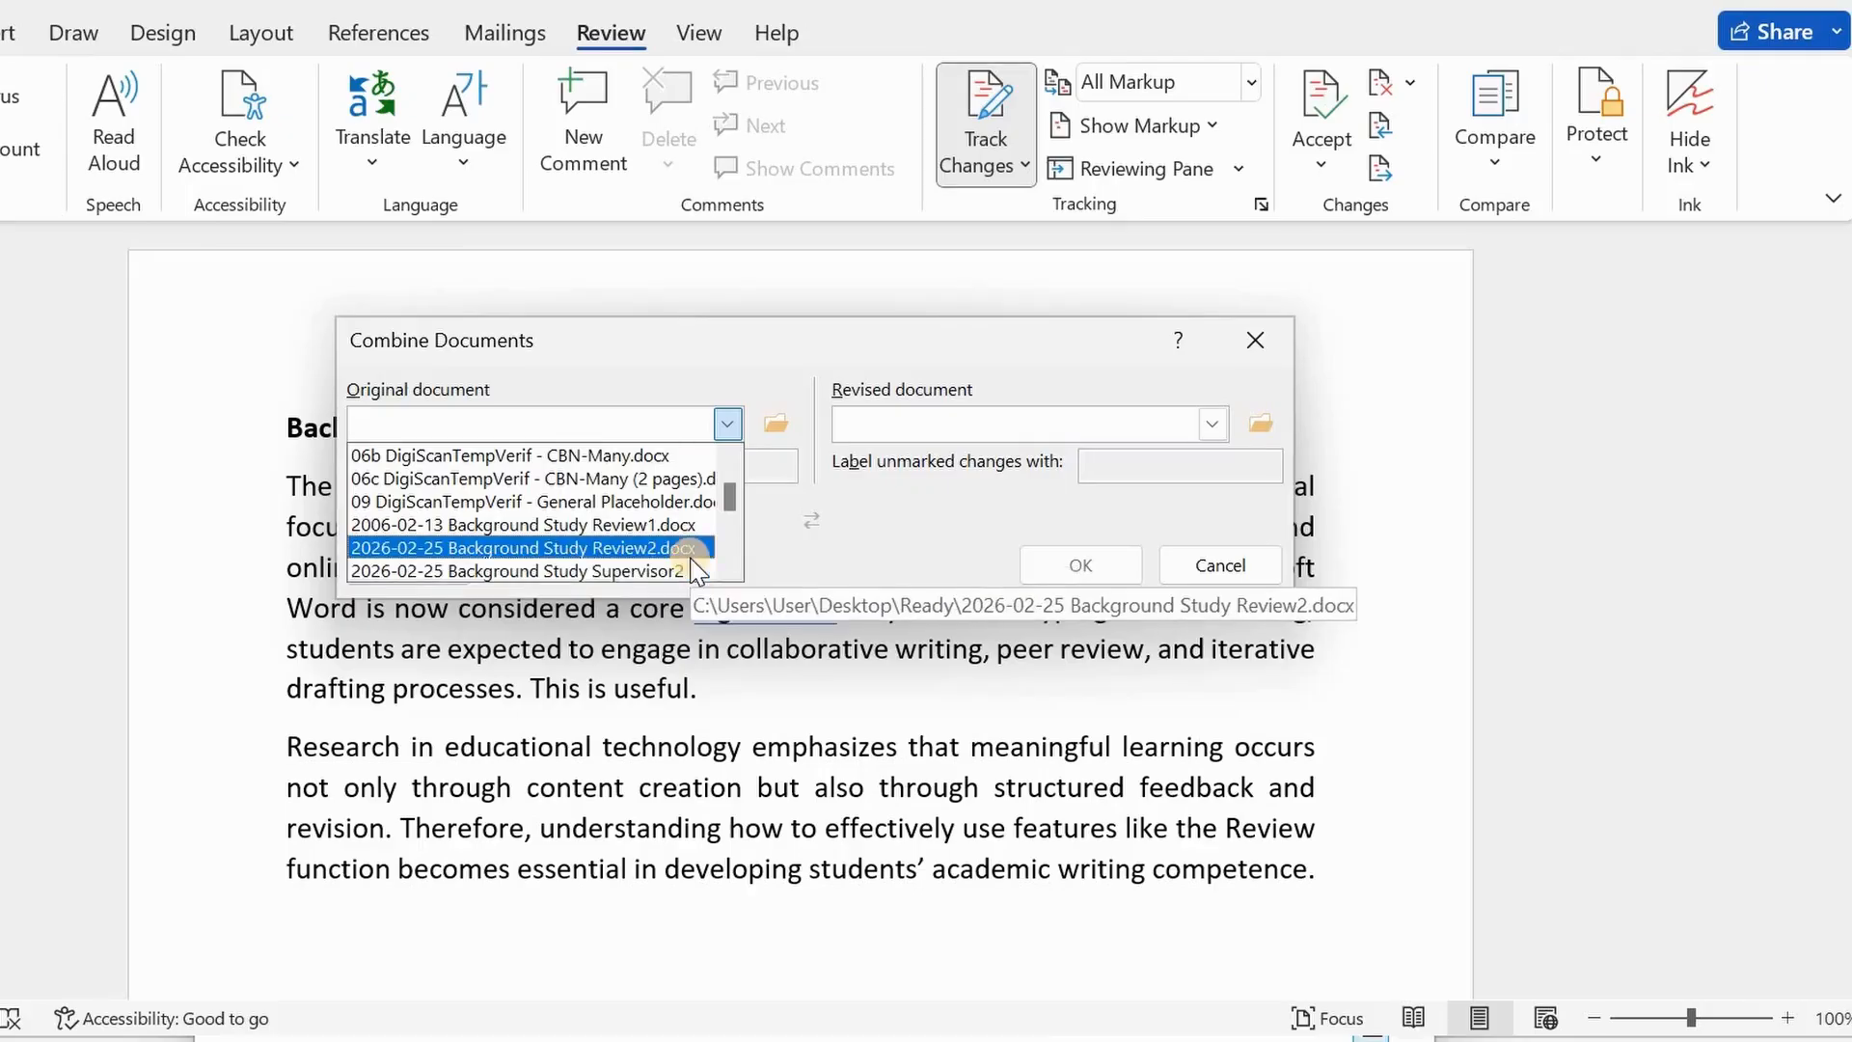
pyautogui.scroll(-4, 641, 525)
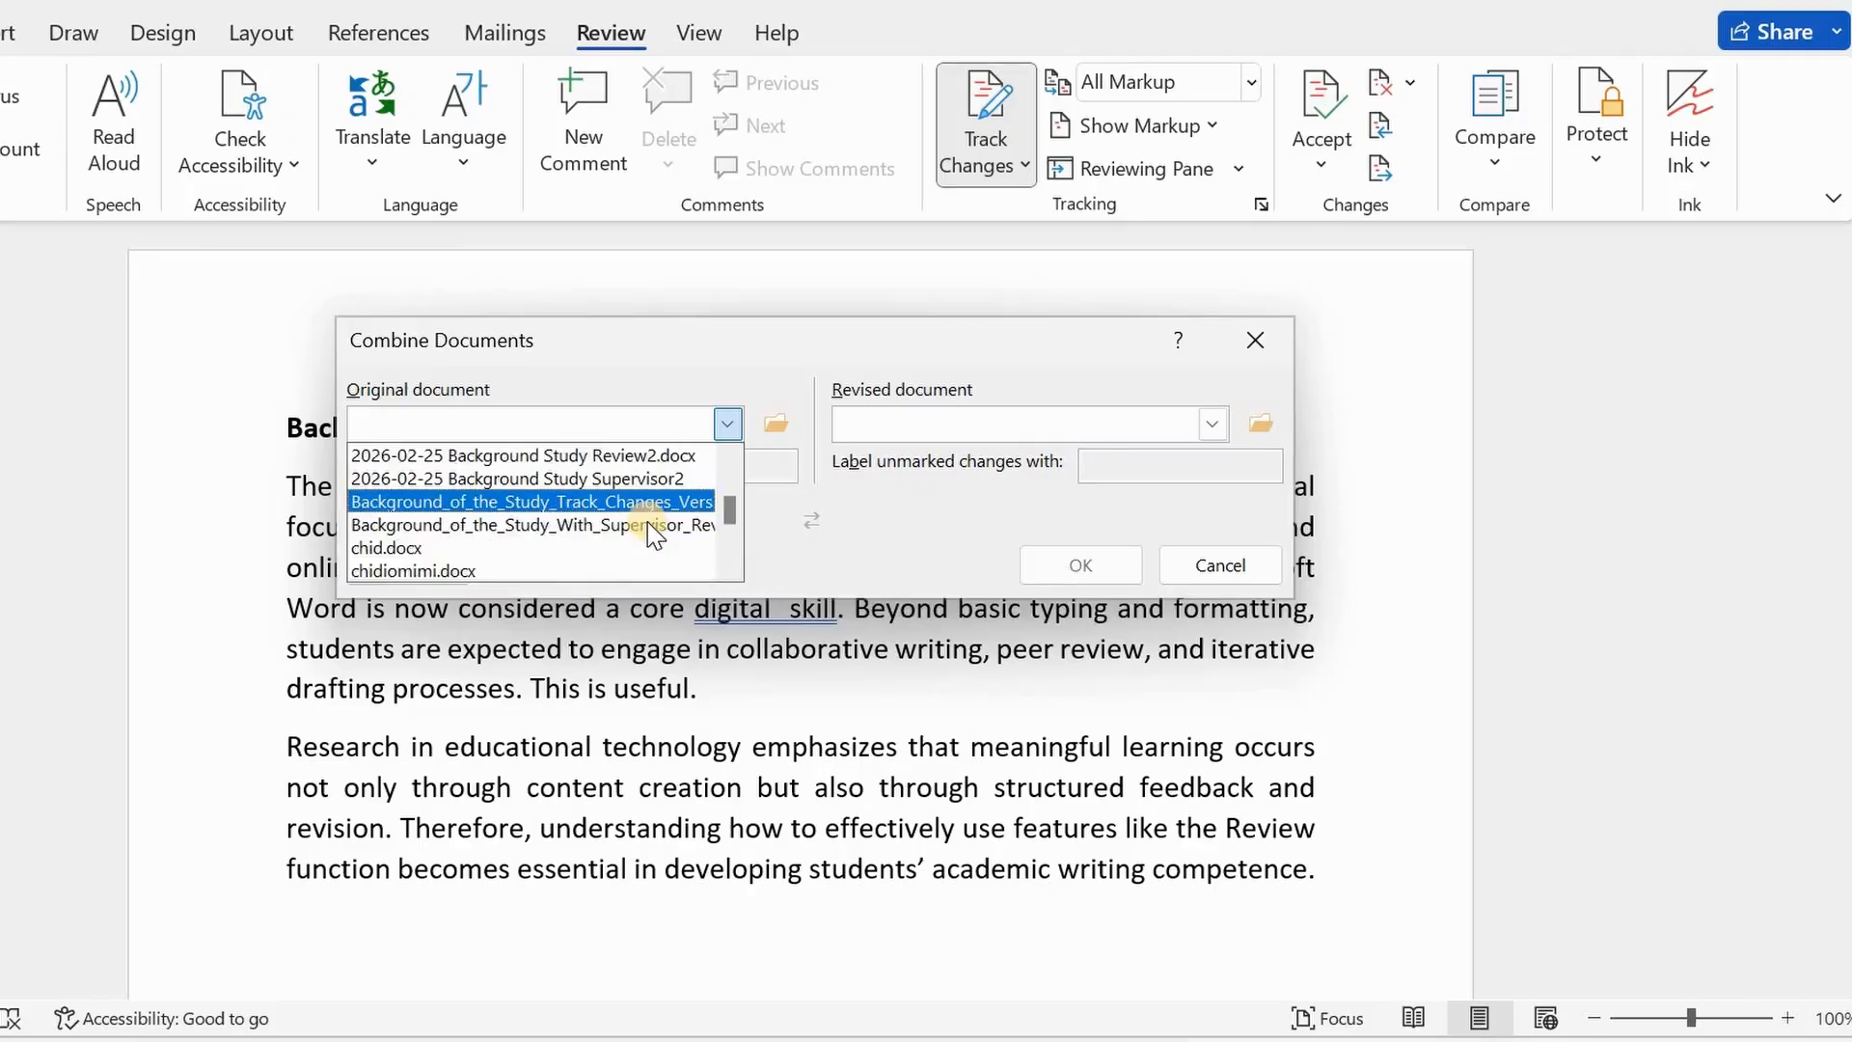
pyautogui.scroll(-1, 636, 534)
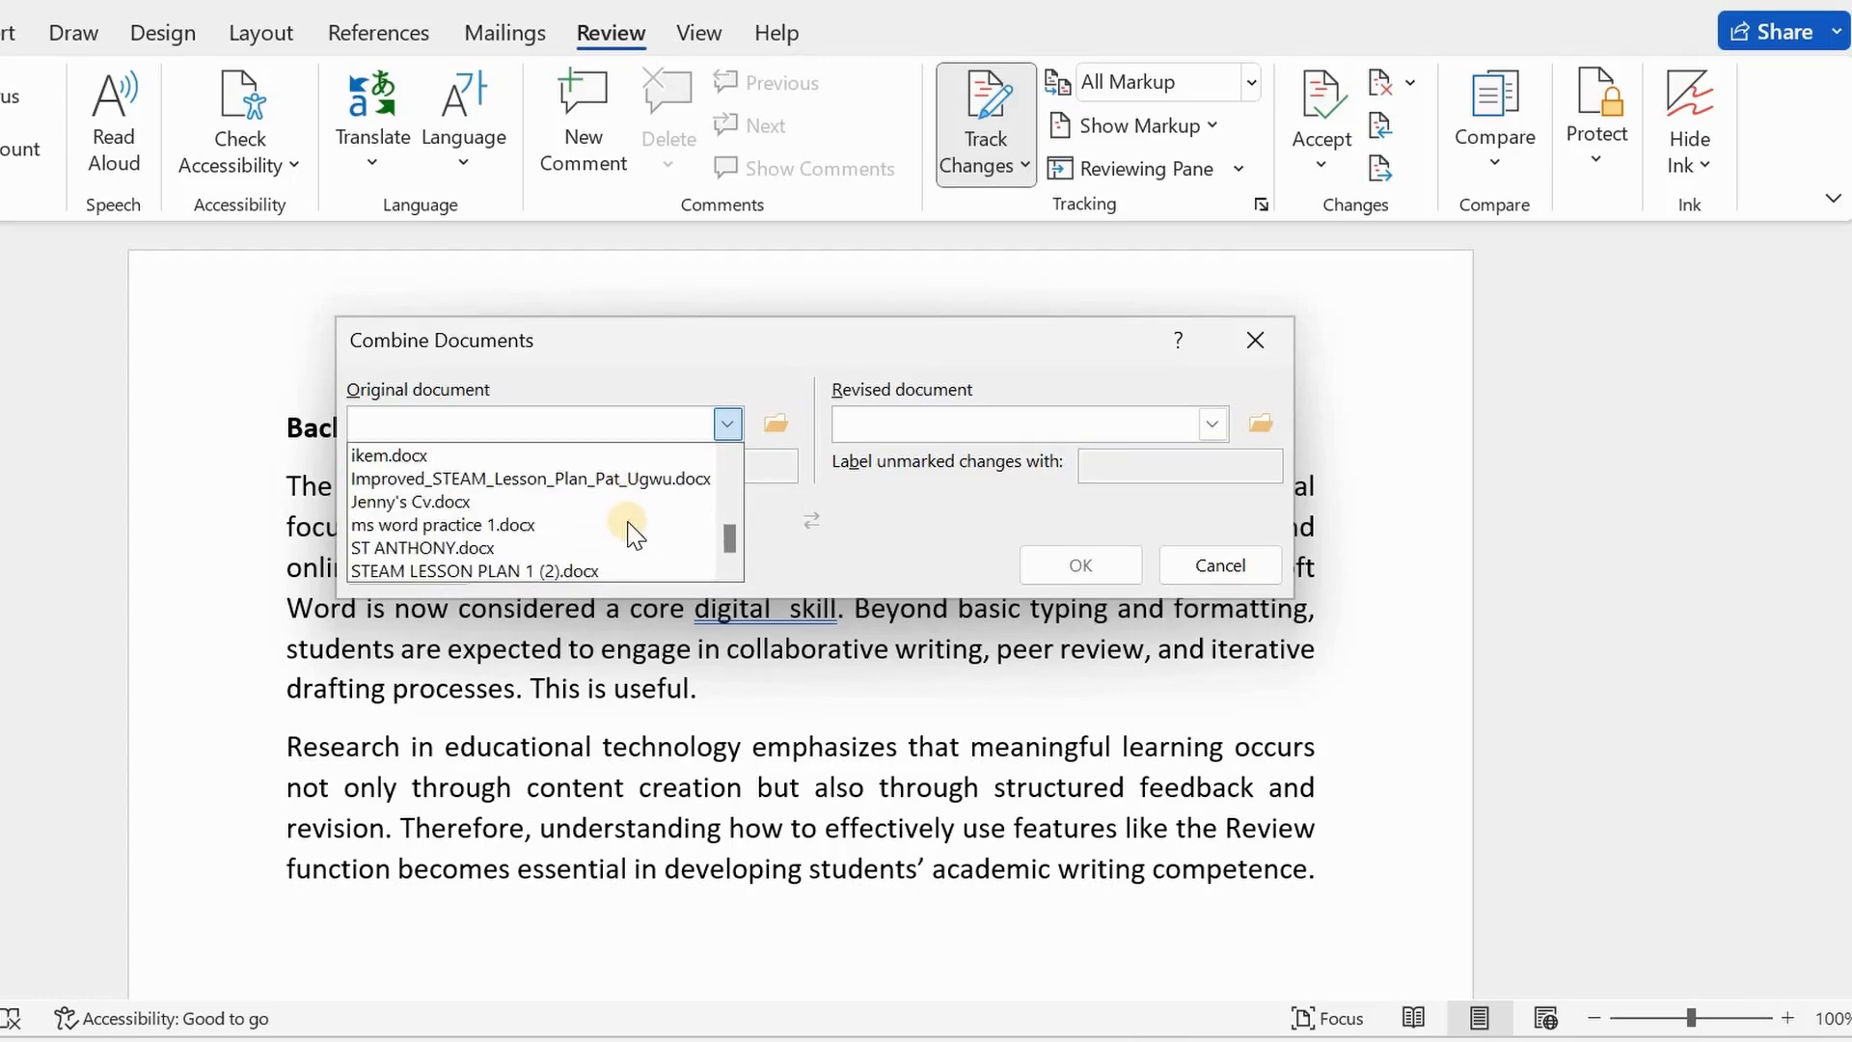
pyautogui.scroll(4, 632, 530)
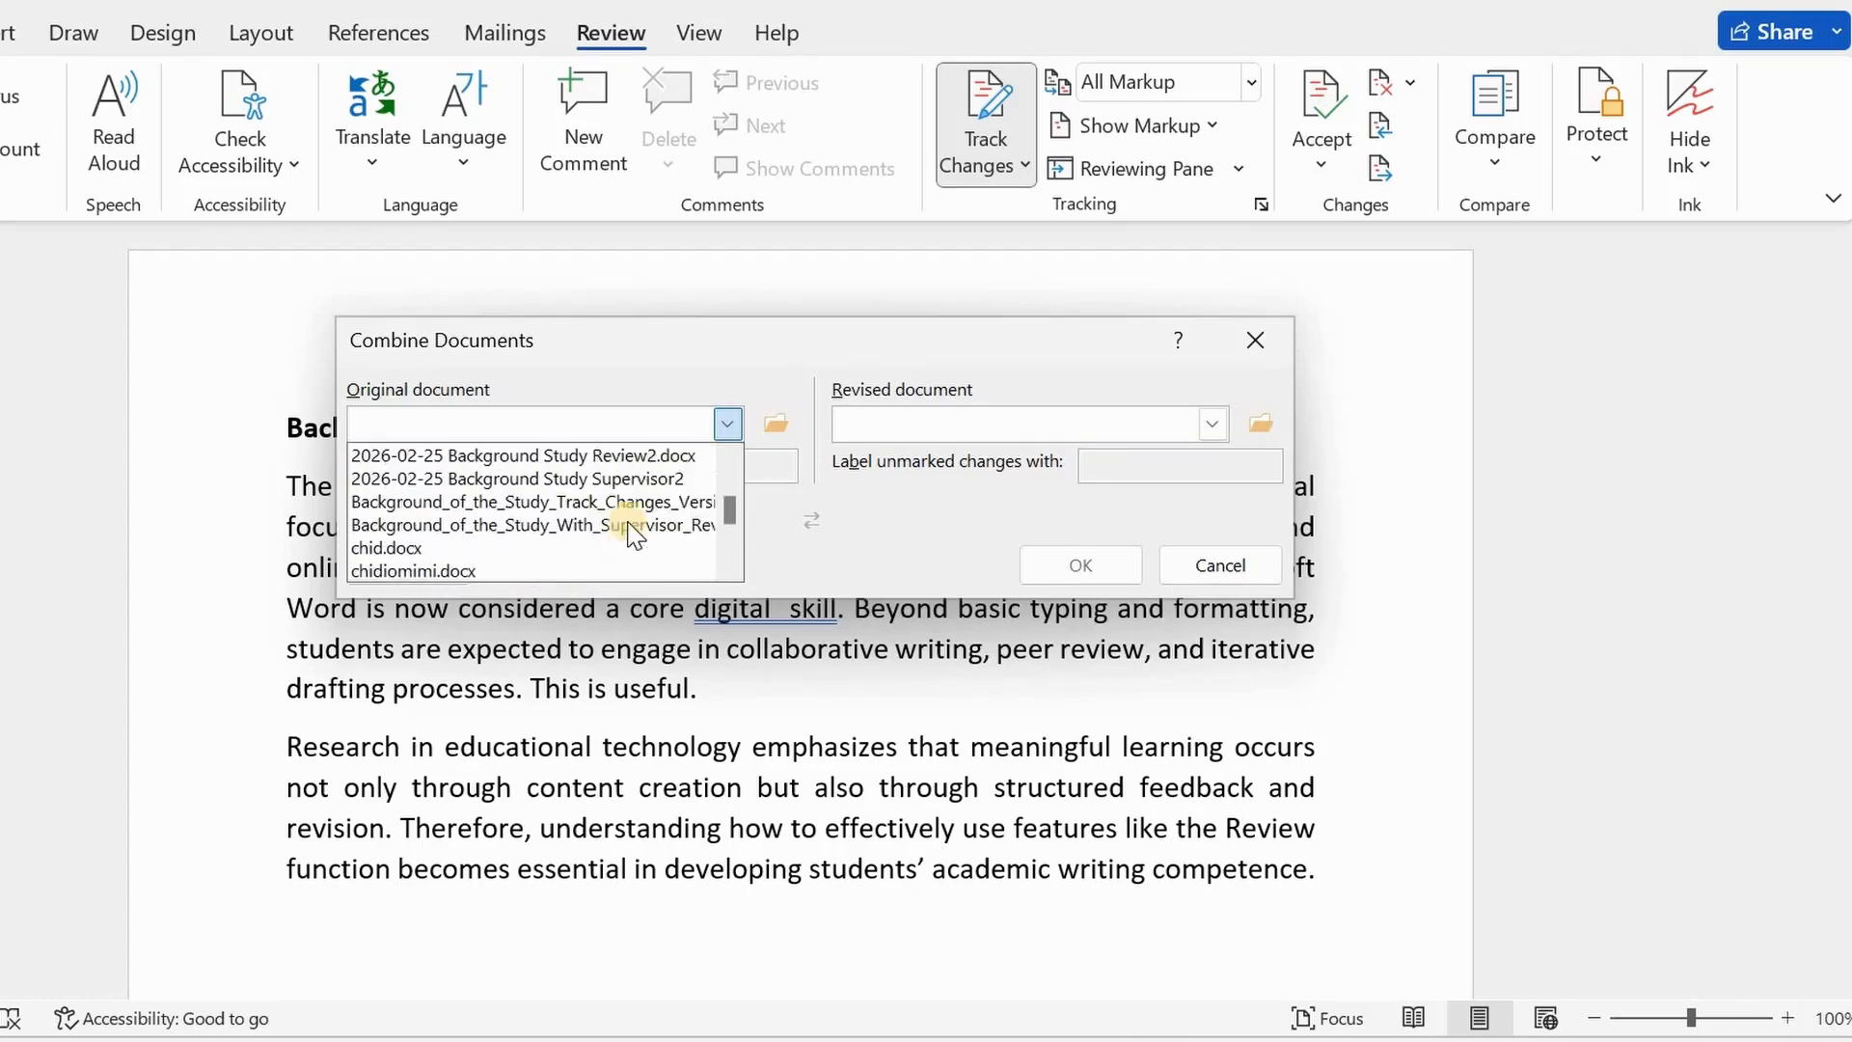
pyautogui.scroll(2, 625, 520)
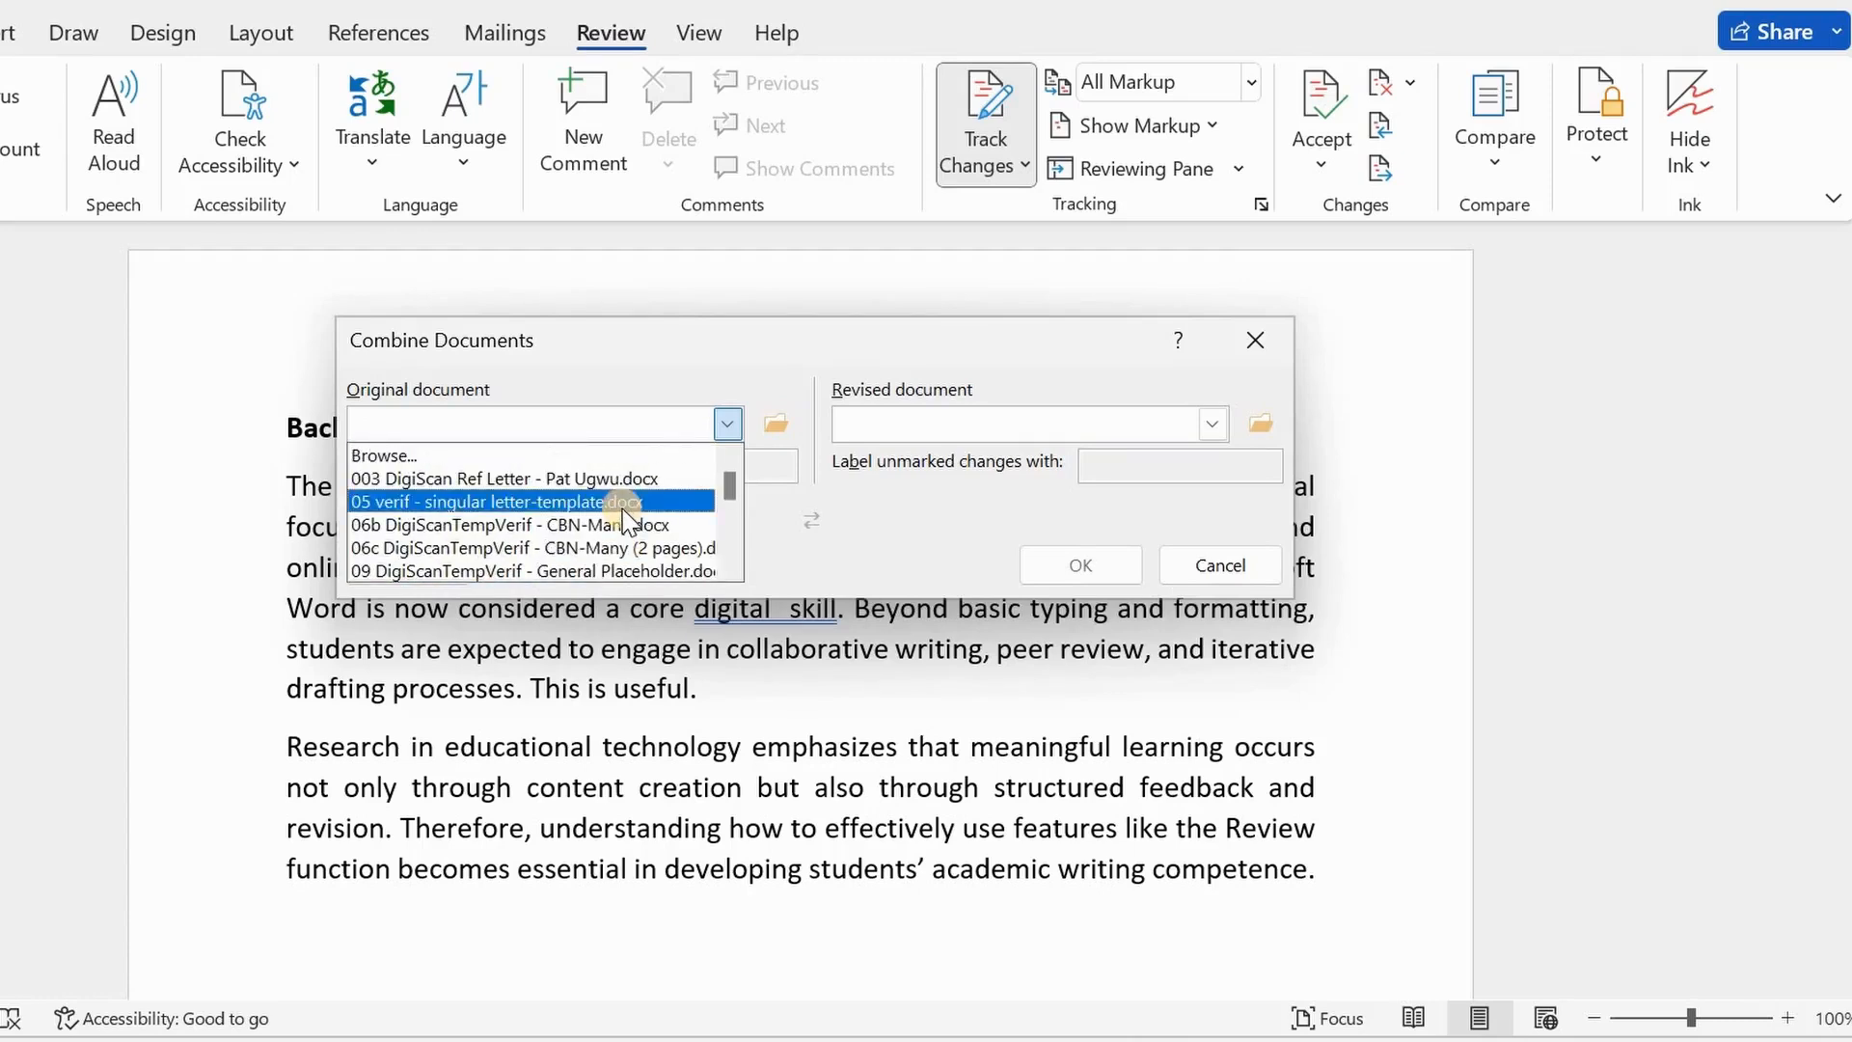
pyautogui.scroll(-3, 625, 521)
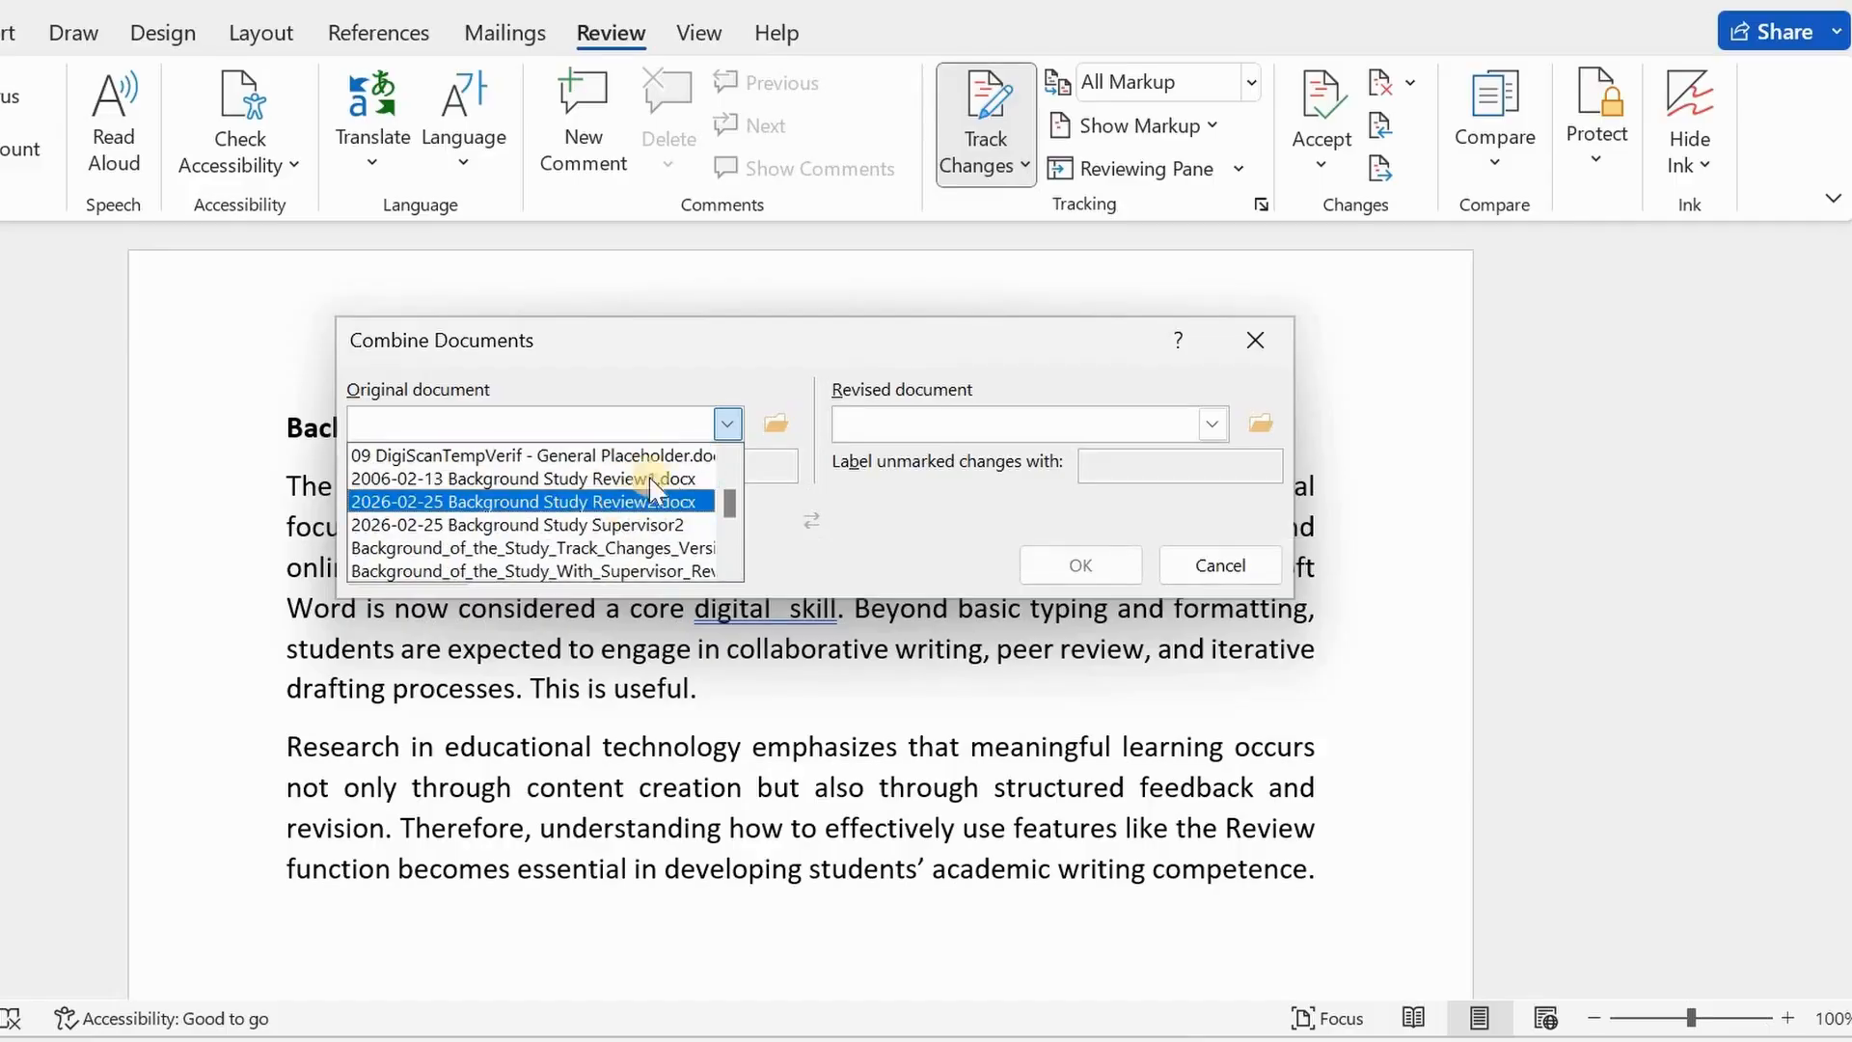
# Step: Load "2026-02-13 Background Study Supervisor1" from the Ready folder as the original document and label its unmarked changes "User1"
pyautogui.click(779, 422)
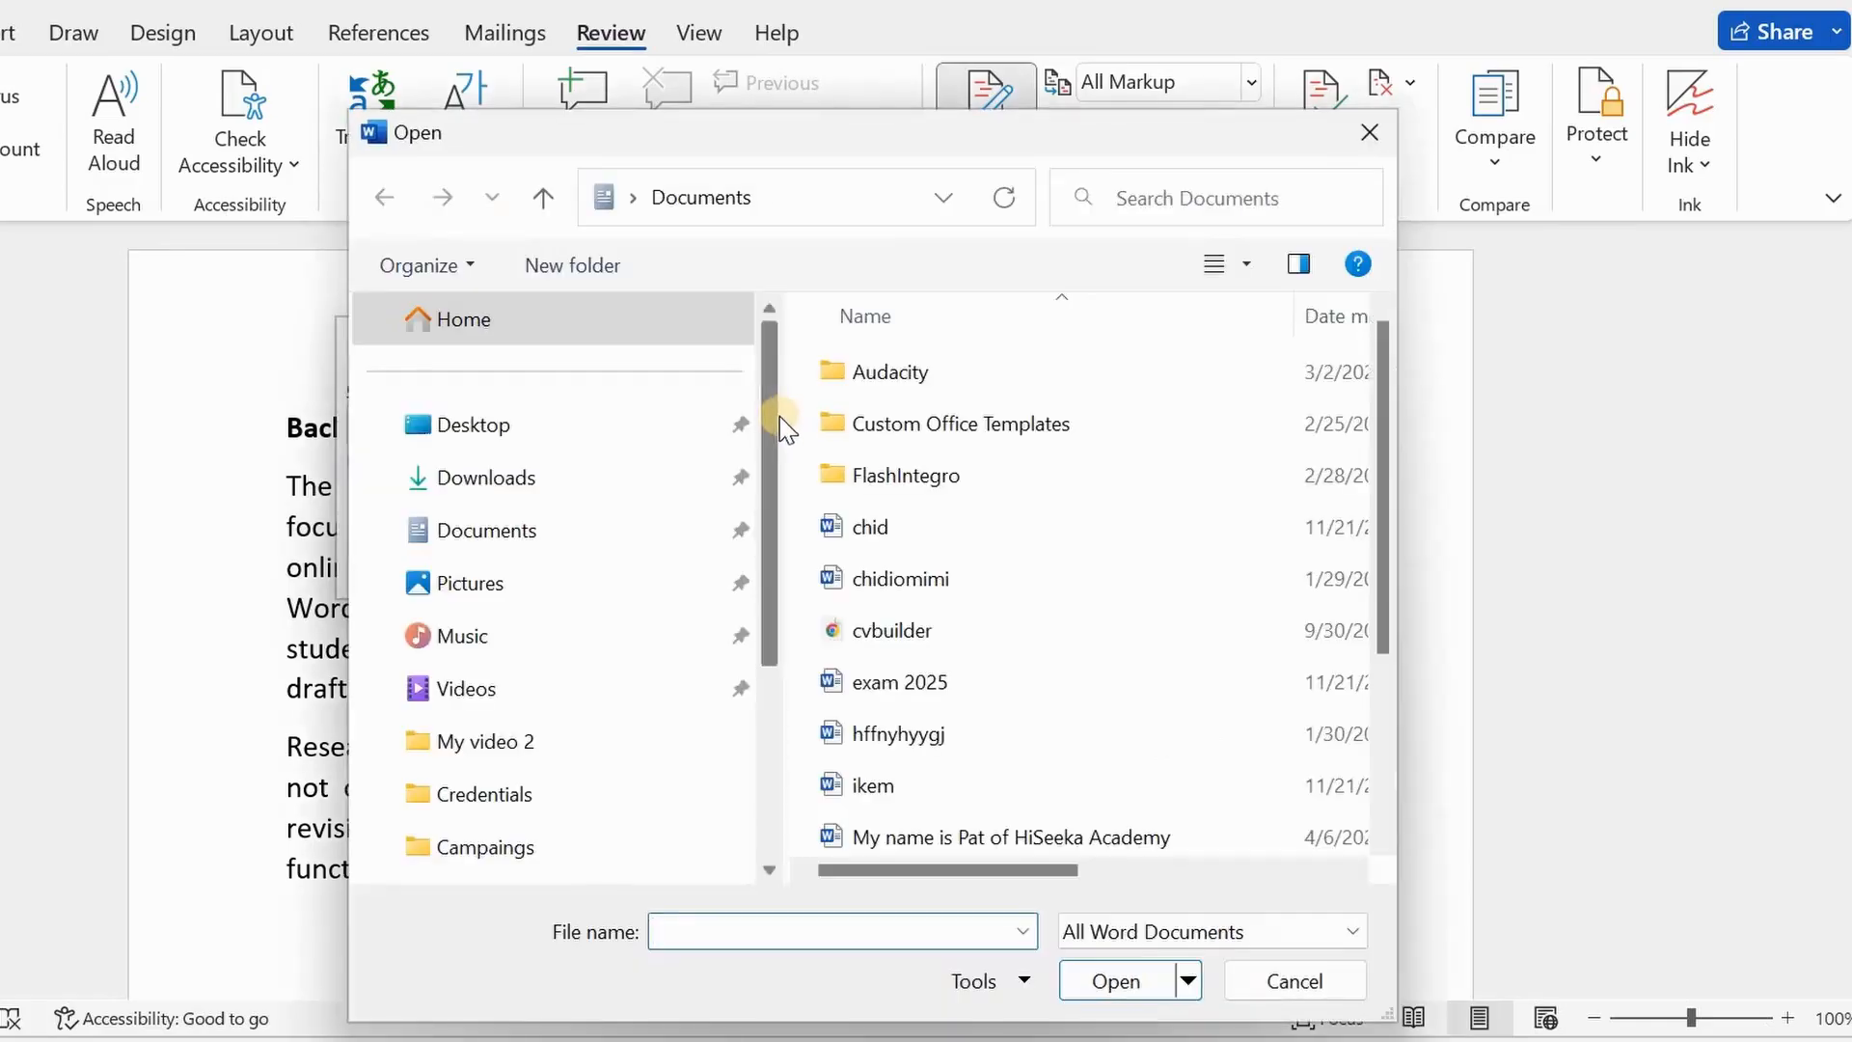
pyautogui.scroll(-2, 530, 661)
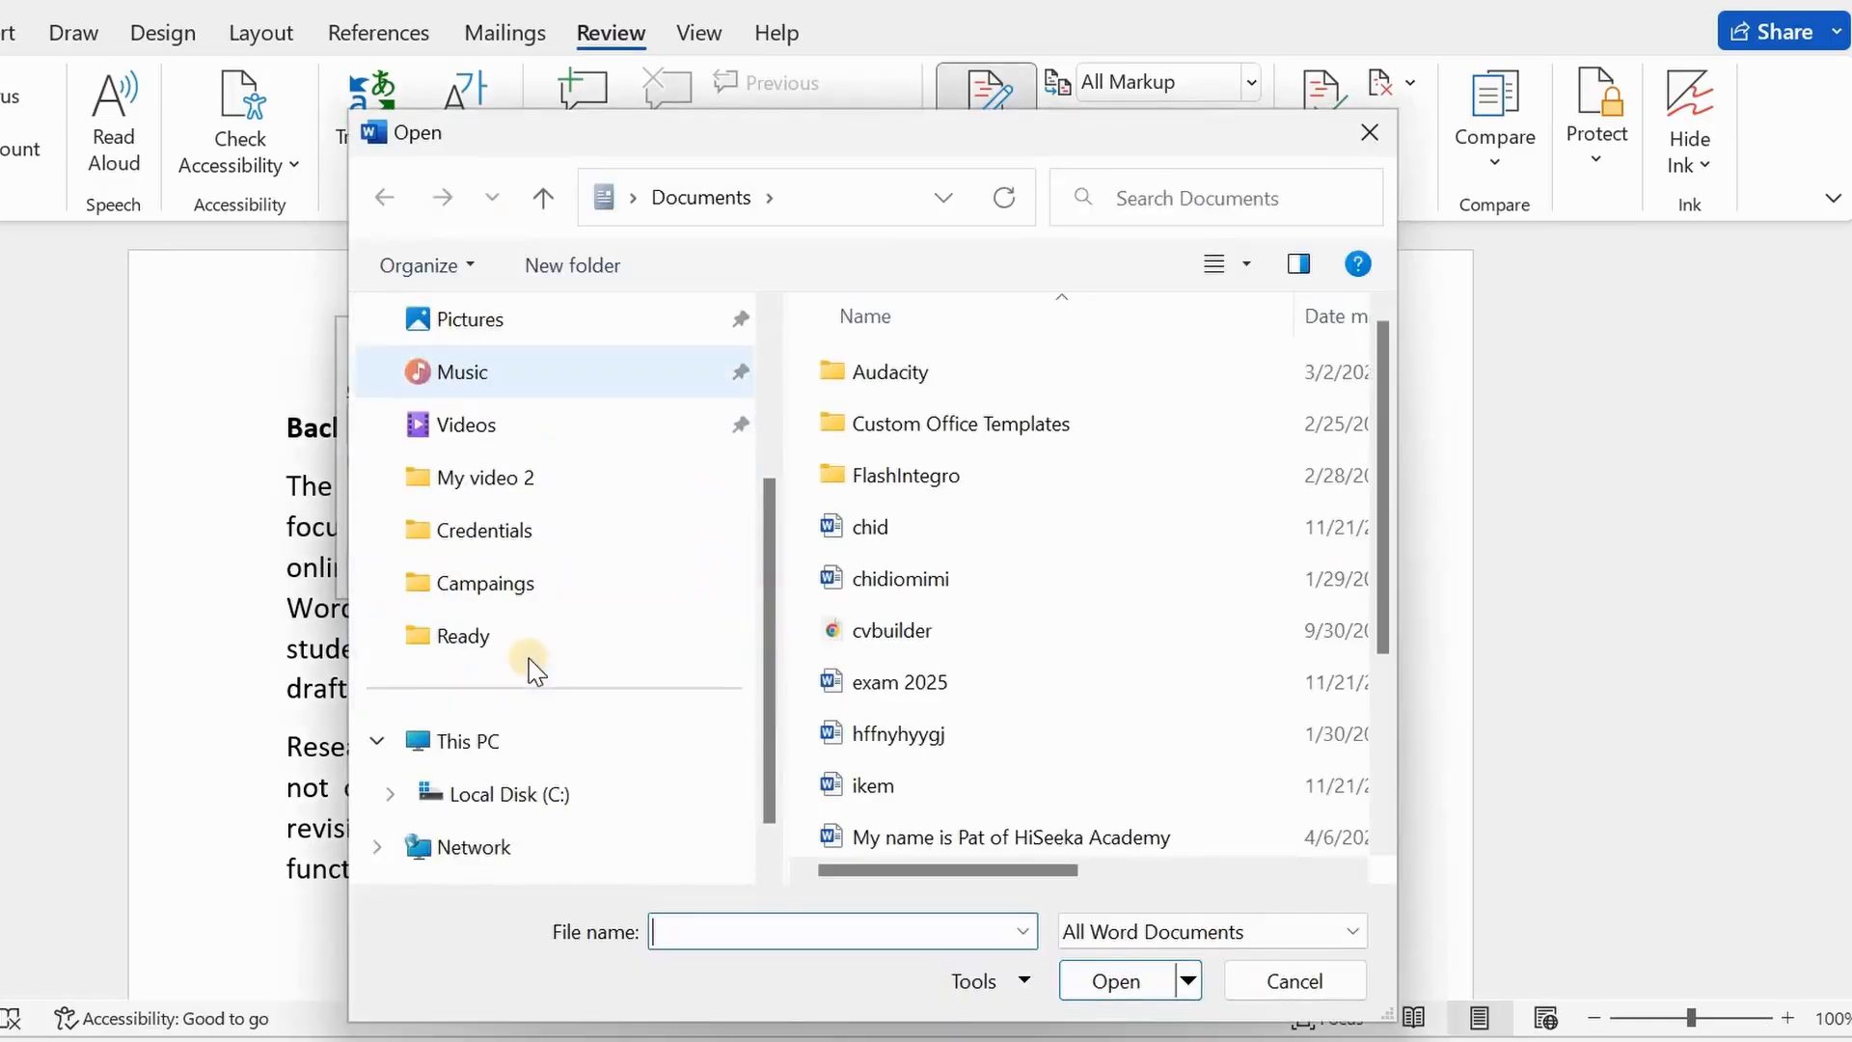
pyautogui.click(463, 634)
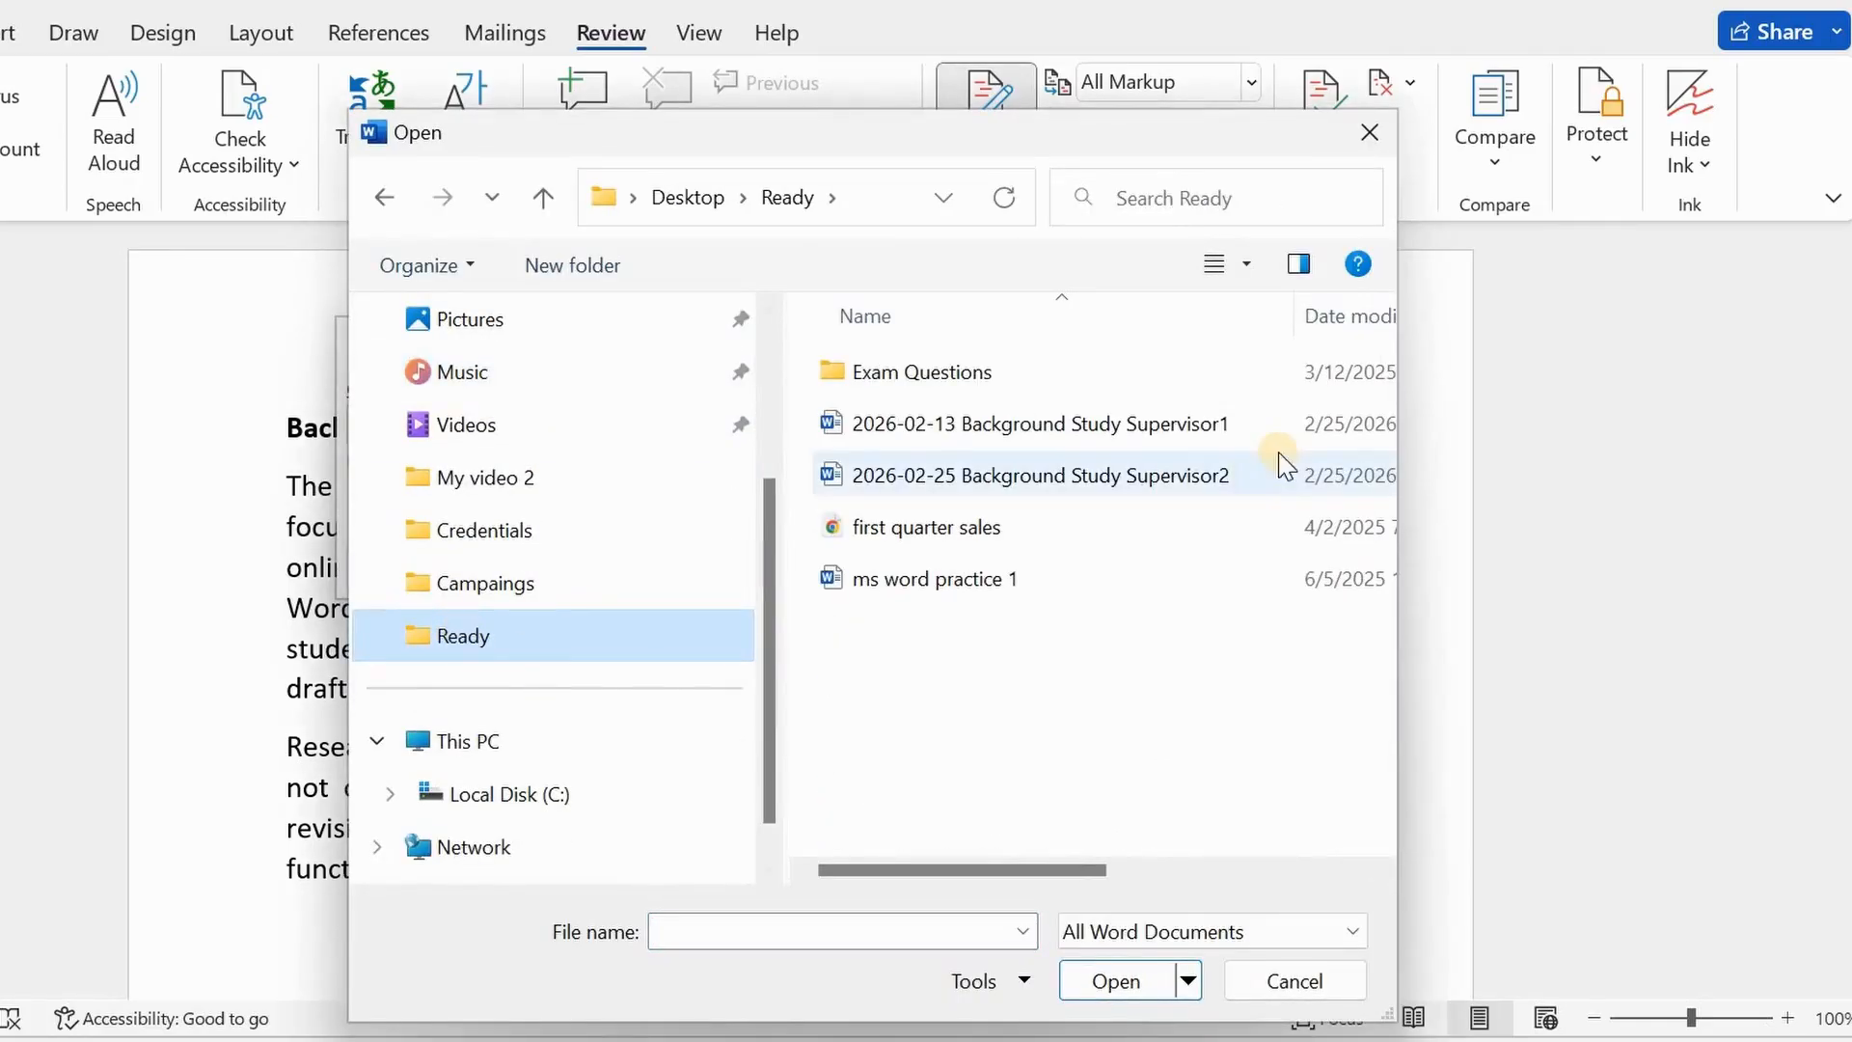
pyautogui.click(1139, 422)
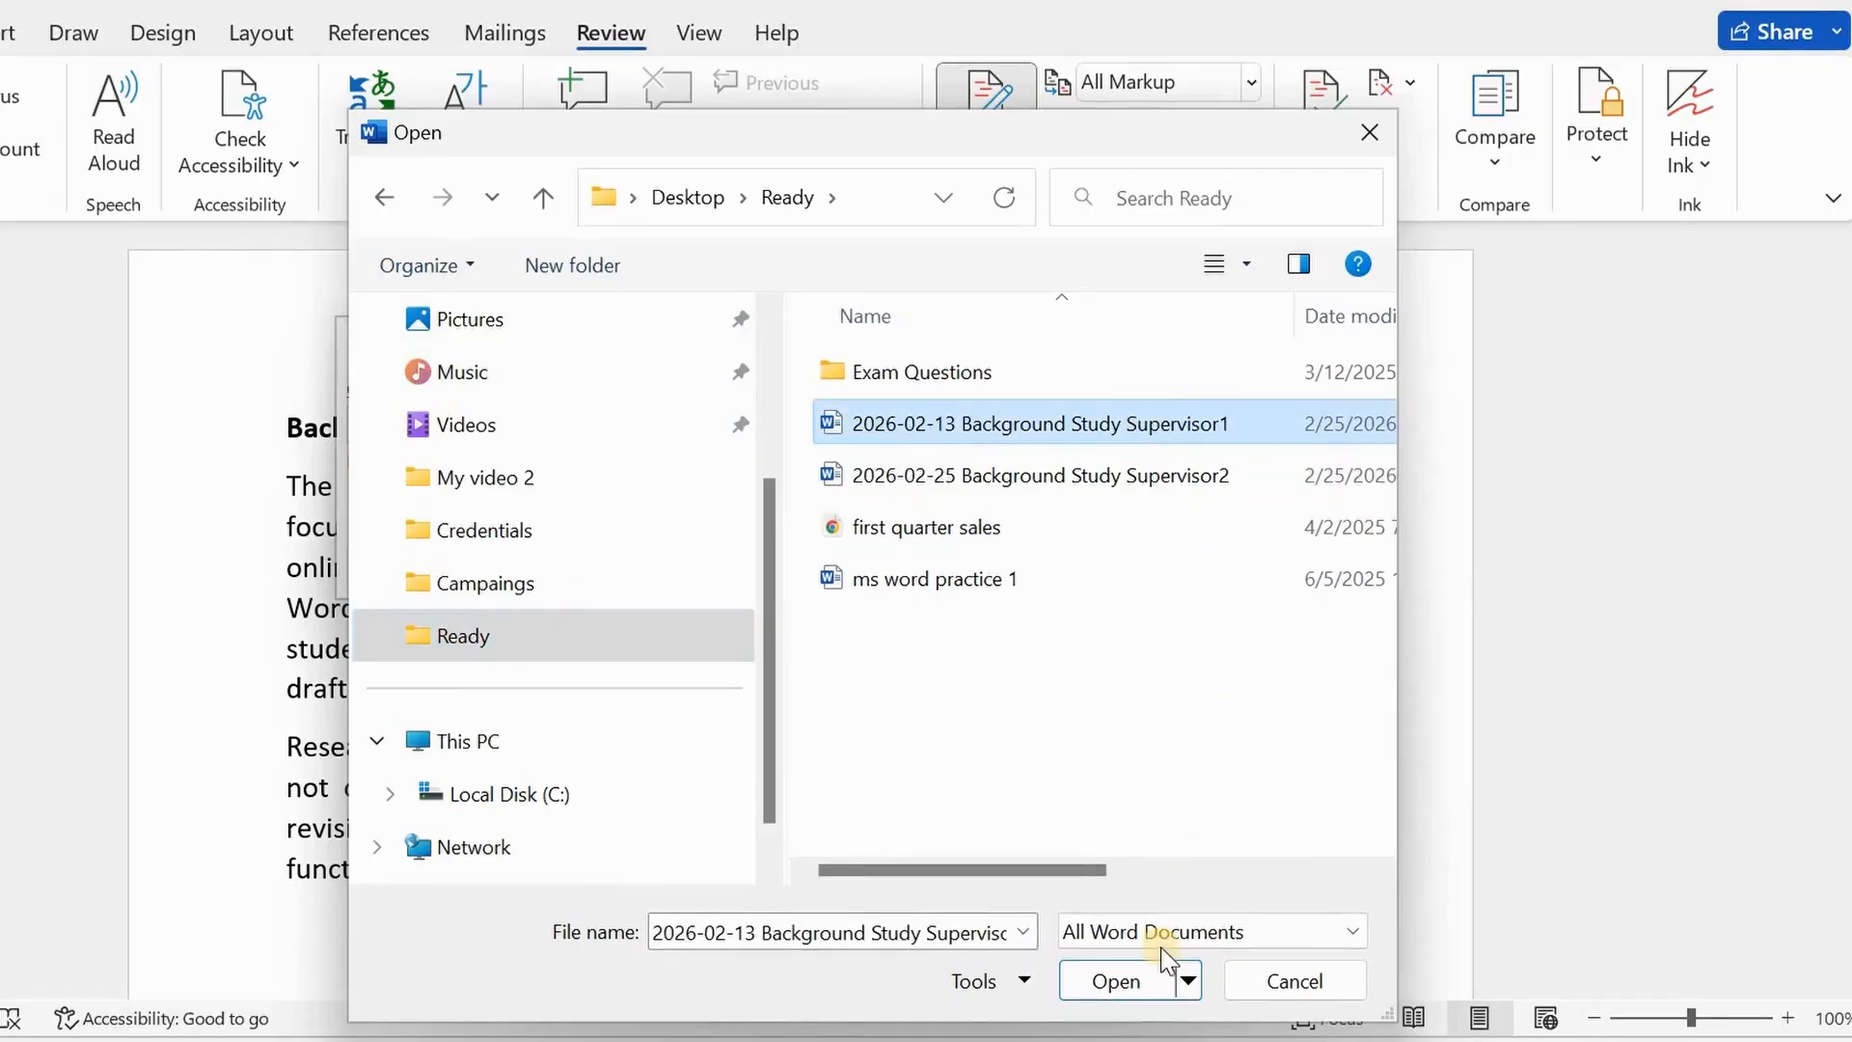
pyautogui.click(1144, 980)
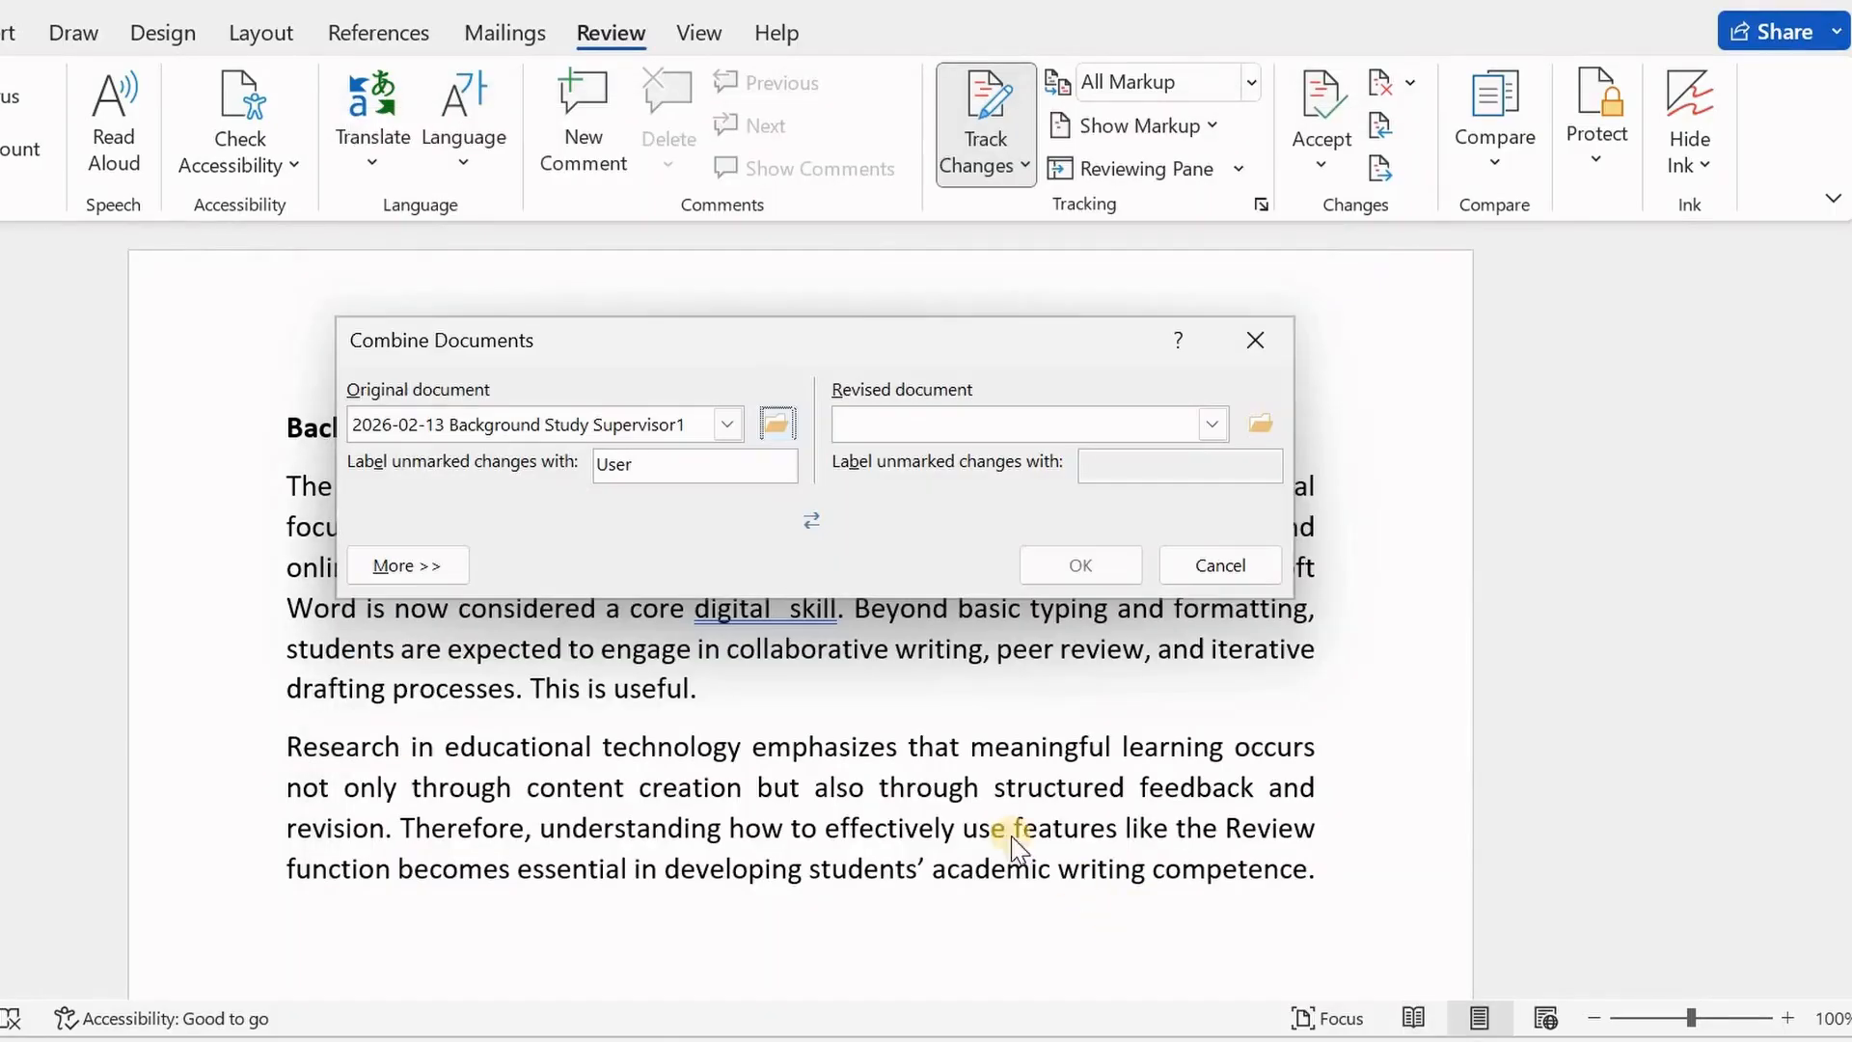
pyautogui.click(646, 465)
# Step: Choose "2026-02-25 Background Study Supervisor2" as the revised document and label its unmarked changes "User2"
pyautogui.click(1213, 425)
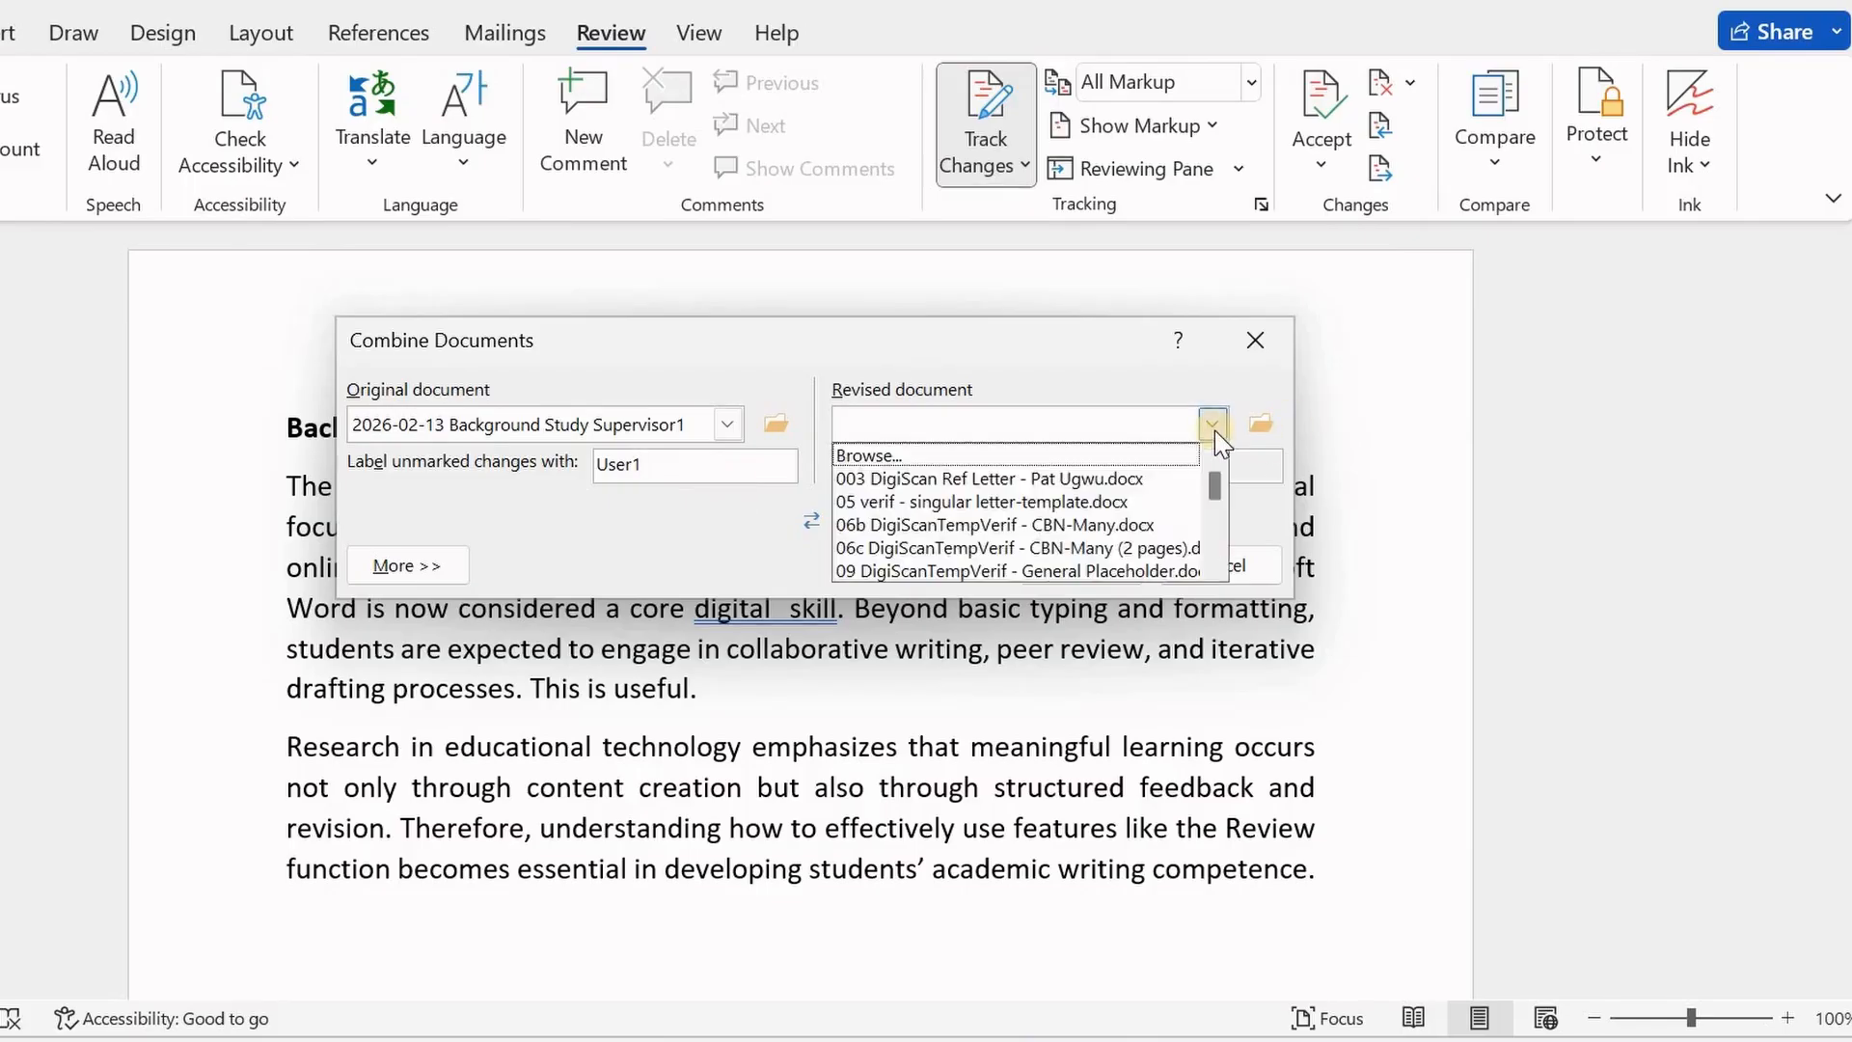
pyautogui.scroll(-2, 1124, 533)
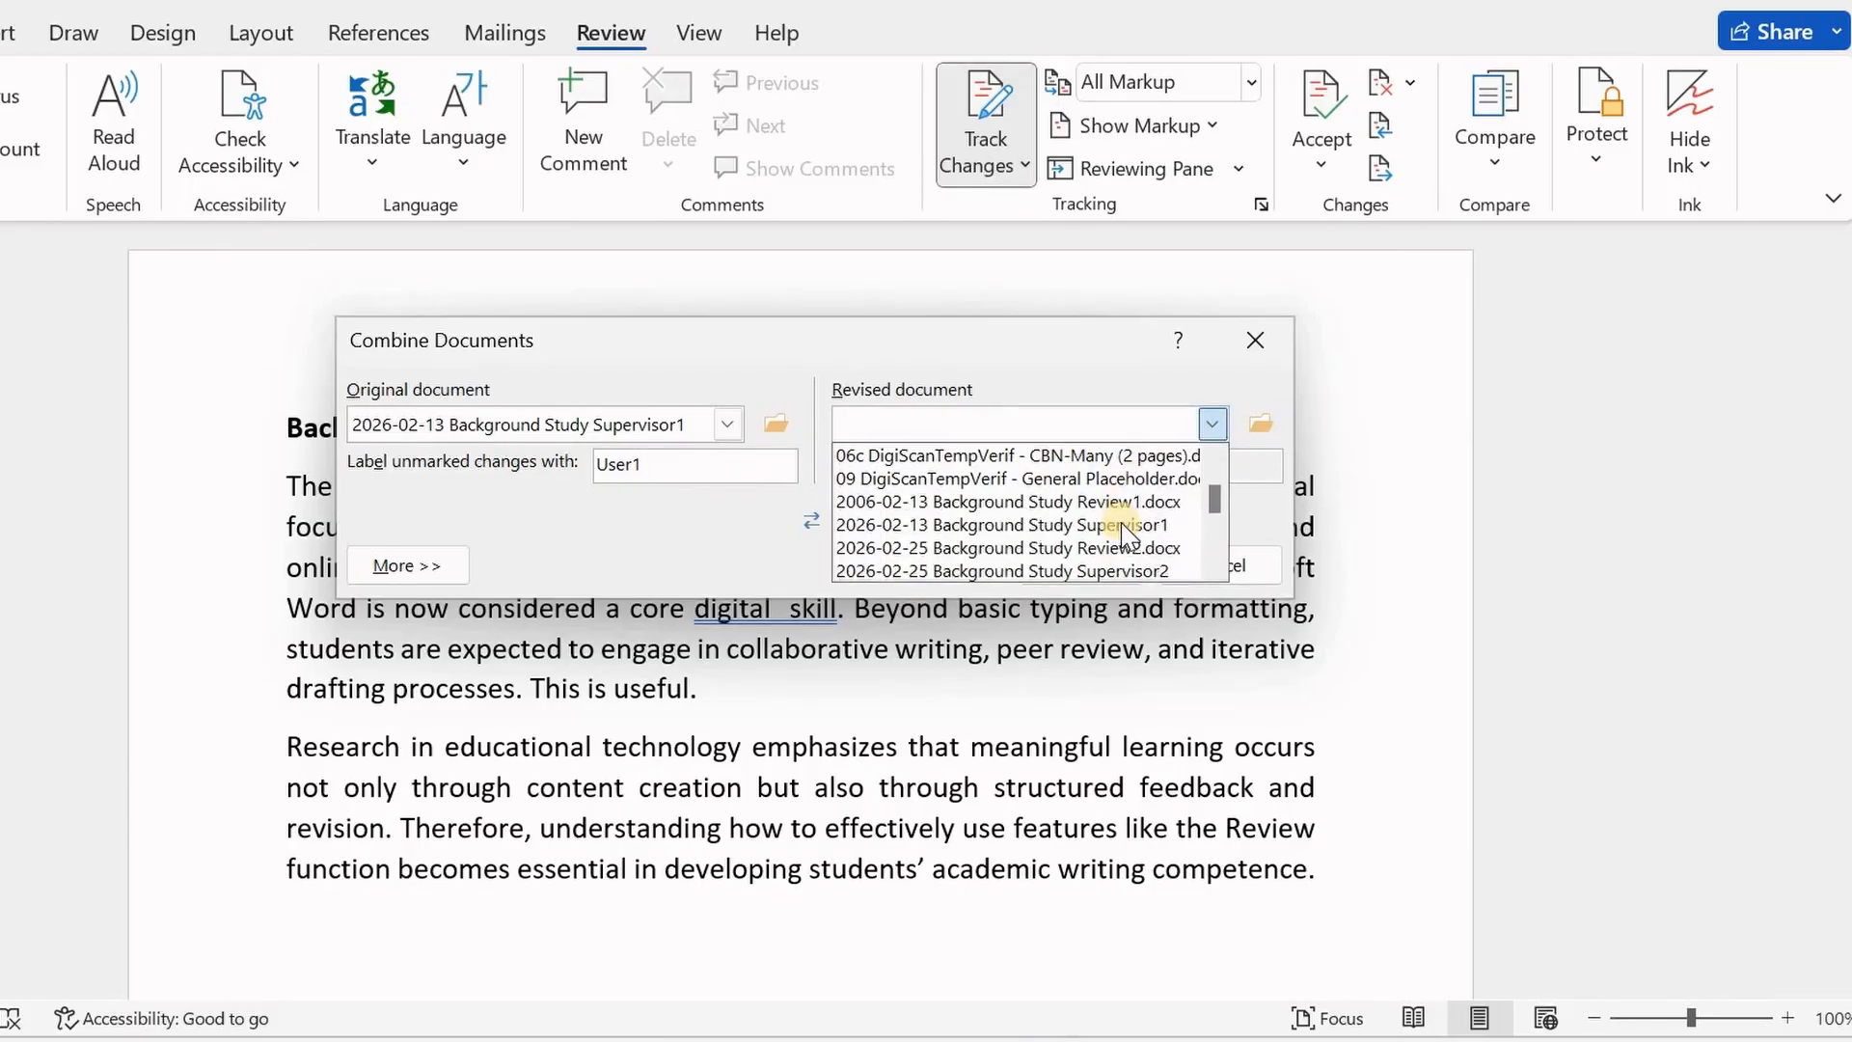
pyautogui.scroll(-2, 1124, 534)
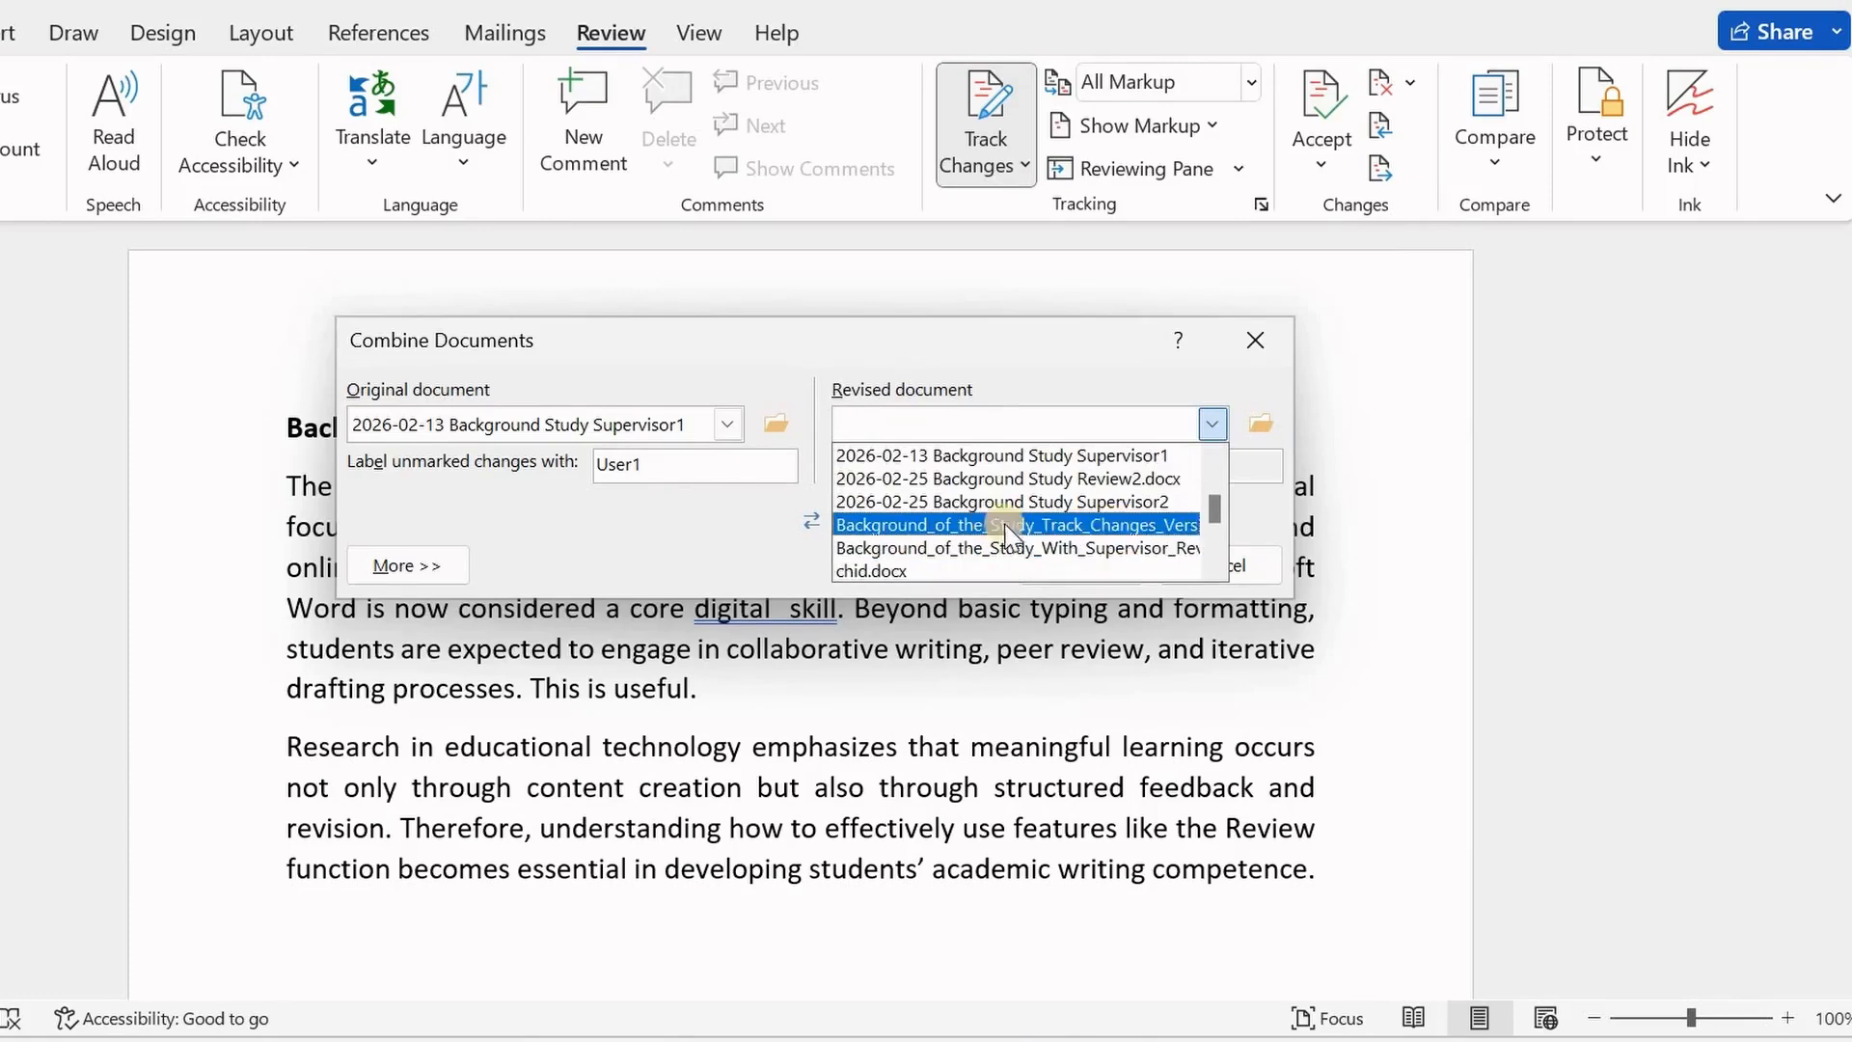
pyautogui.click(1109, 501)
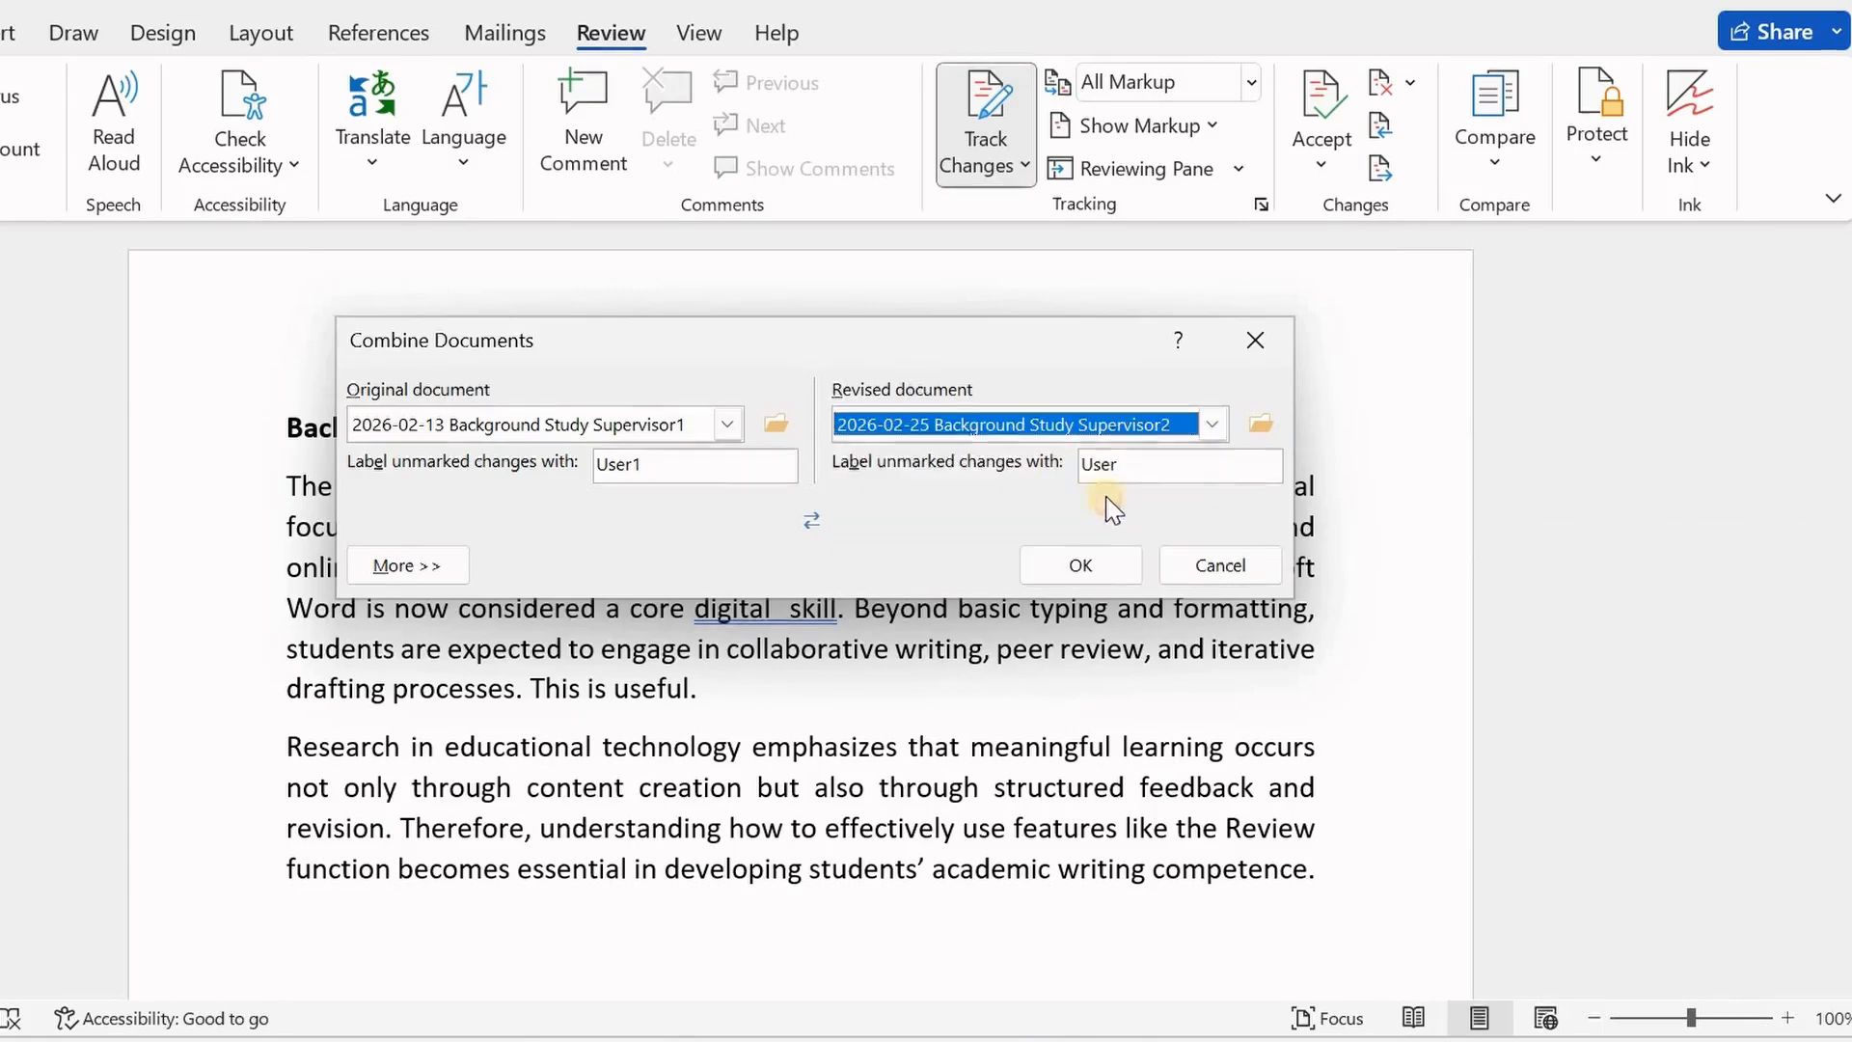
pyautogui.click(1145, 463)
pyautogui.write('2')
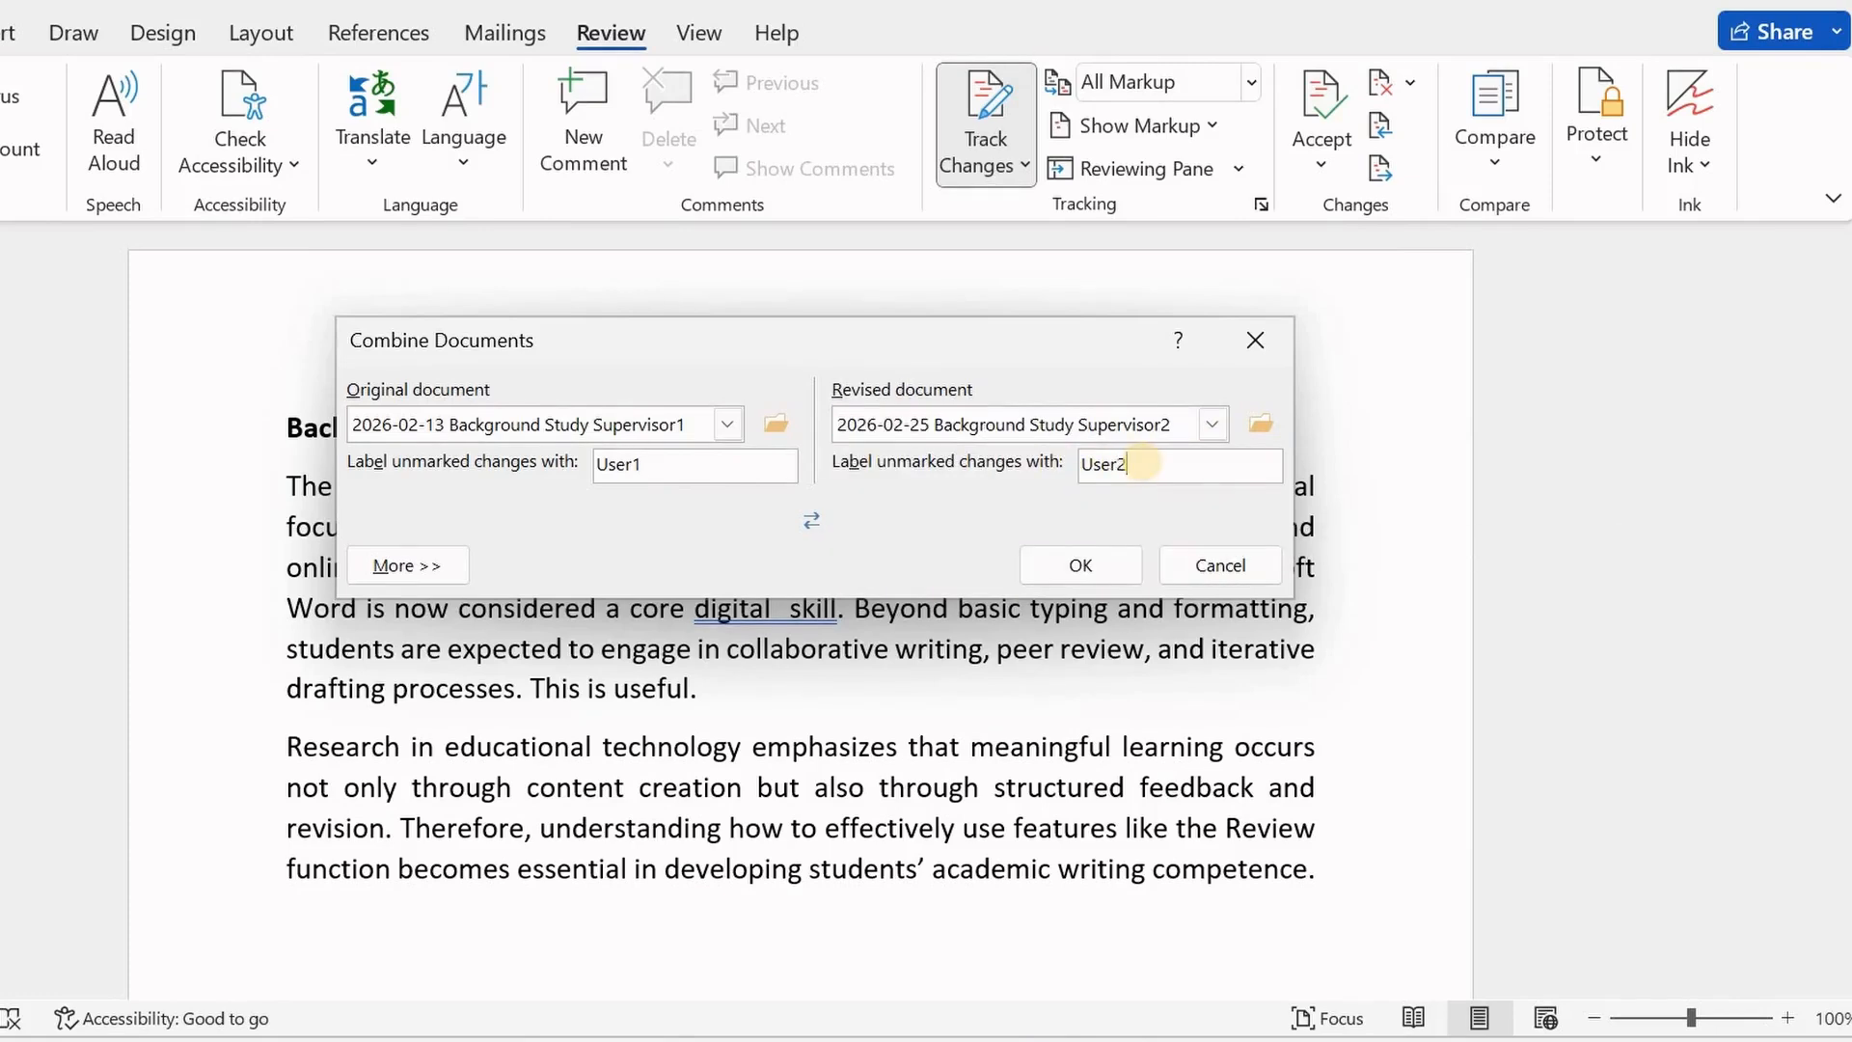
# Step: Combine the two supervisor versions into a new document and maximize its window to review the merged changes
pyautogui.click(1080, 566)
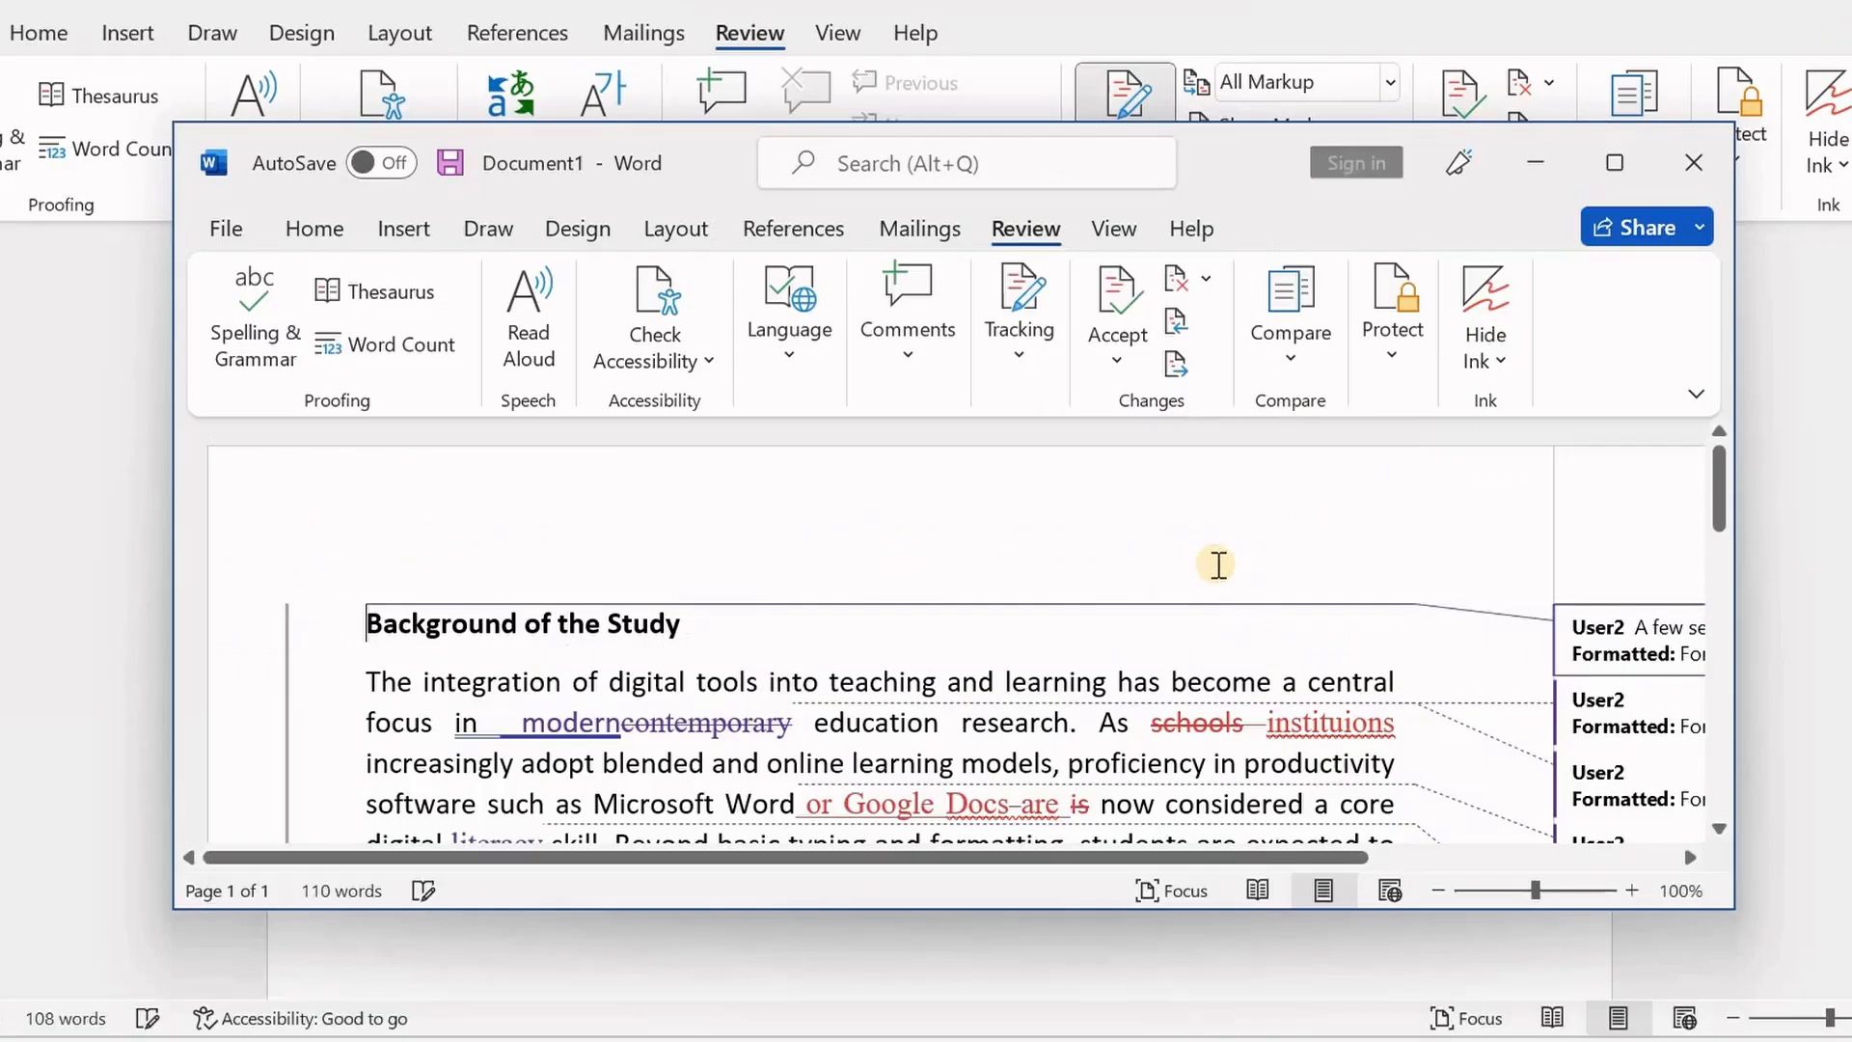
pyautogui.click(1615, 162)
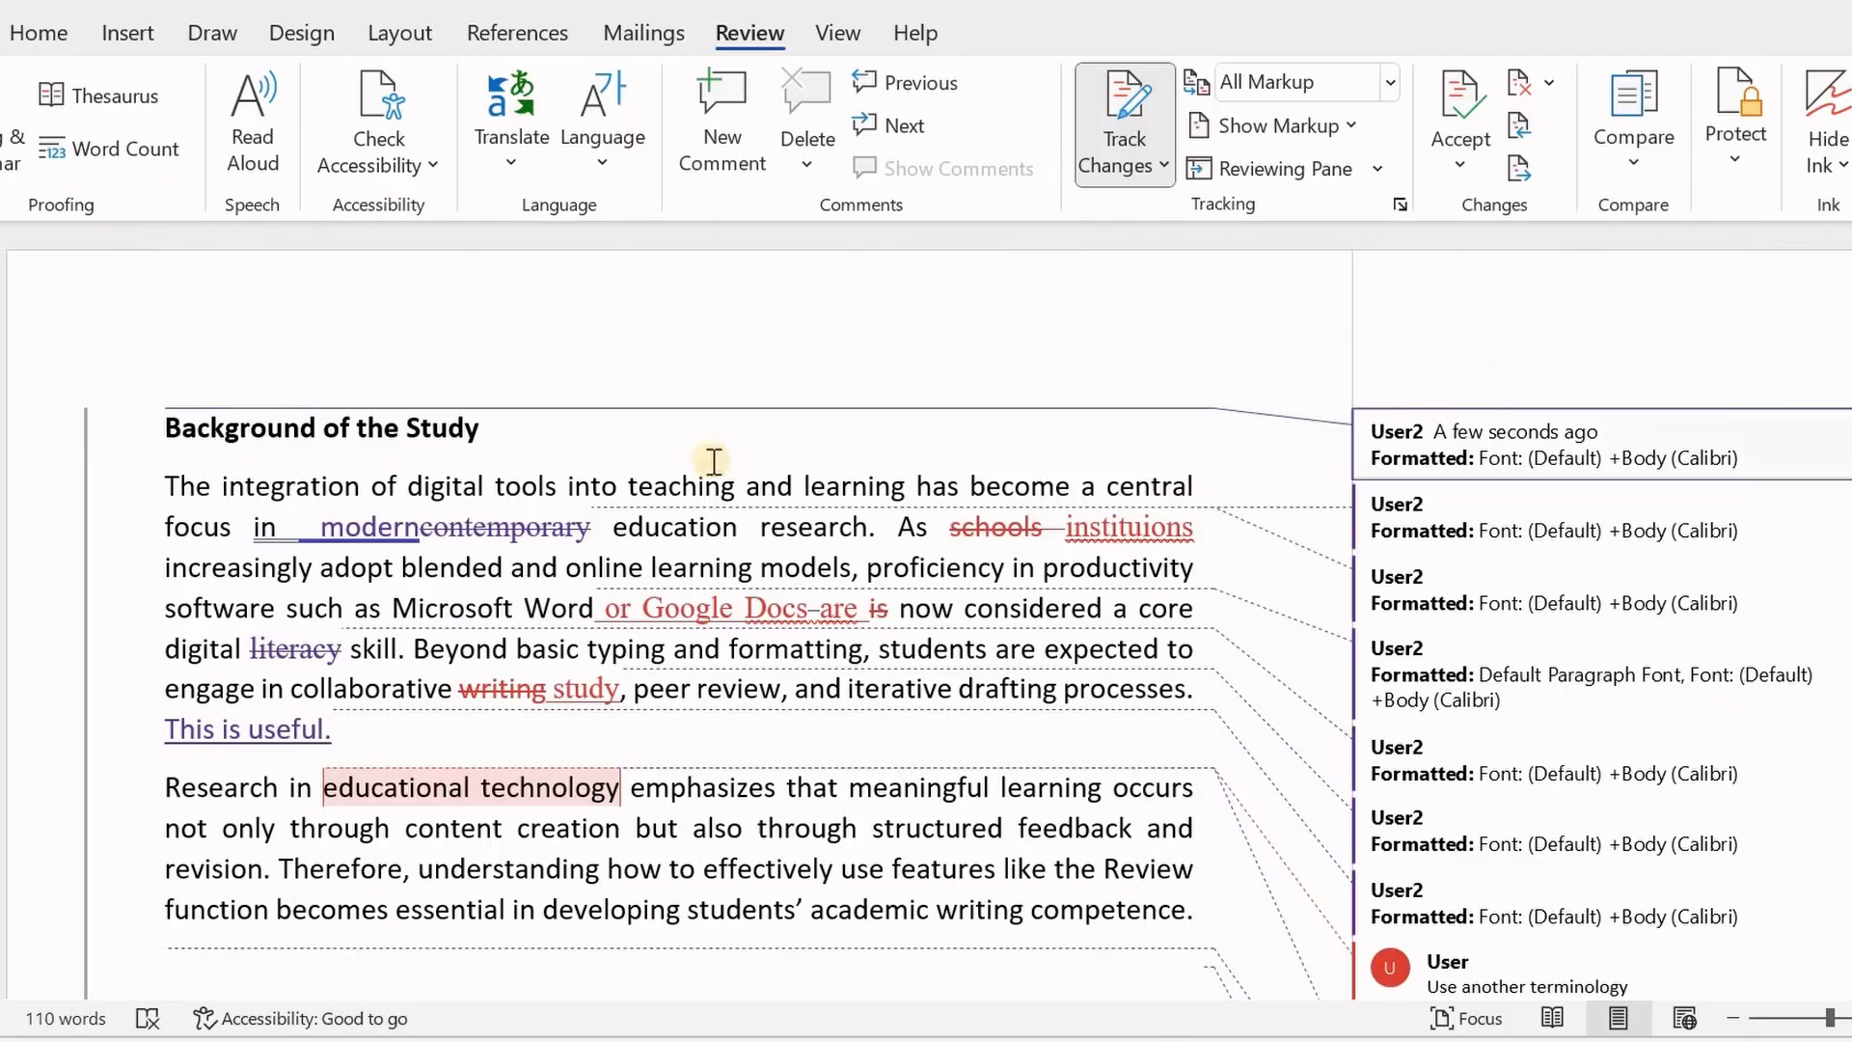
pyautogui.moveTo(506, 529)
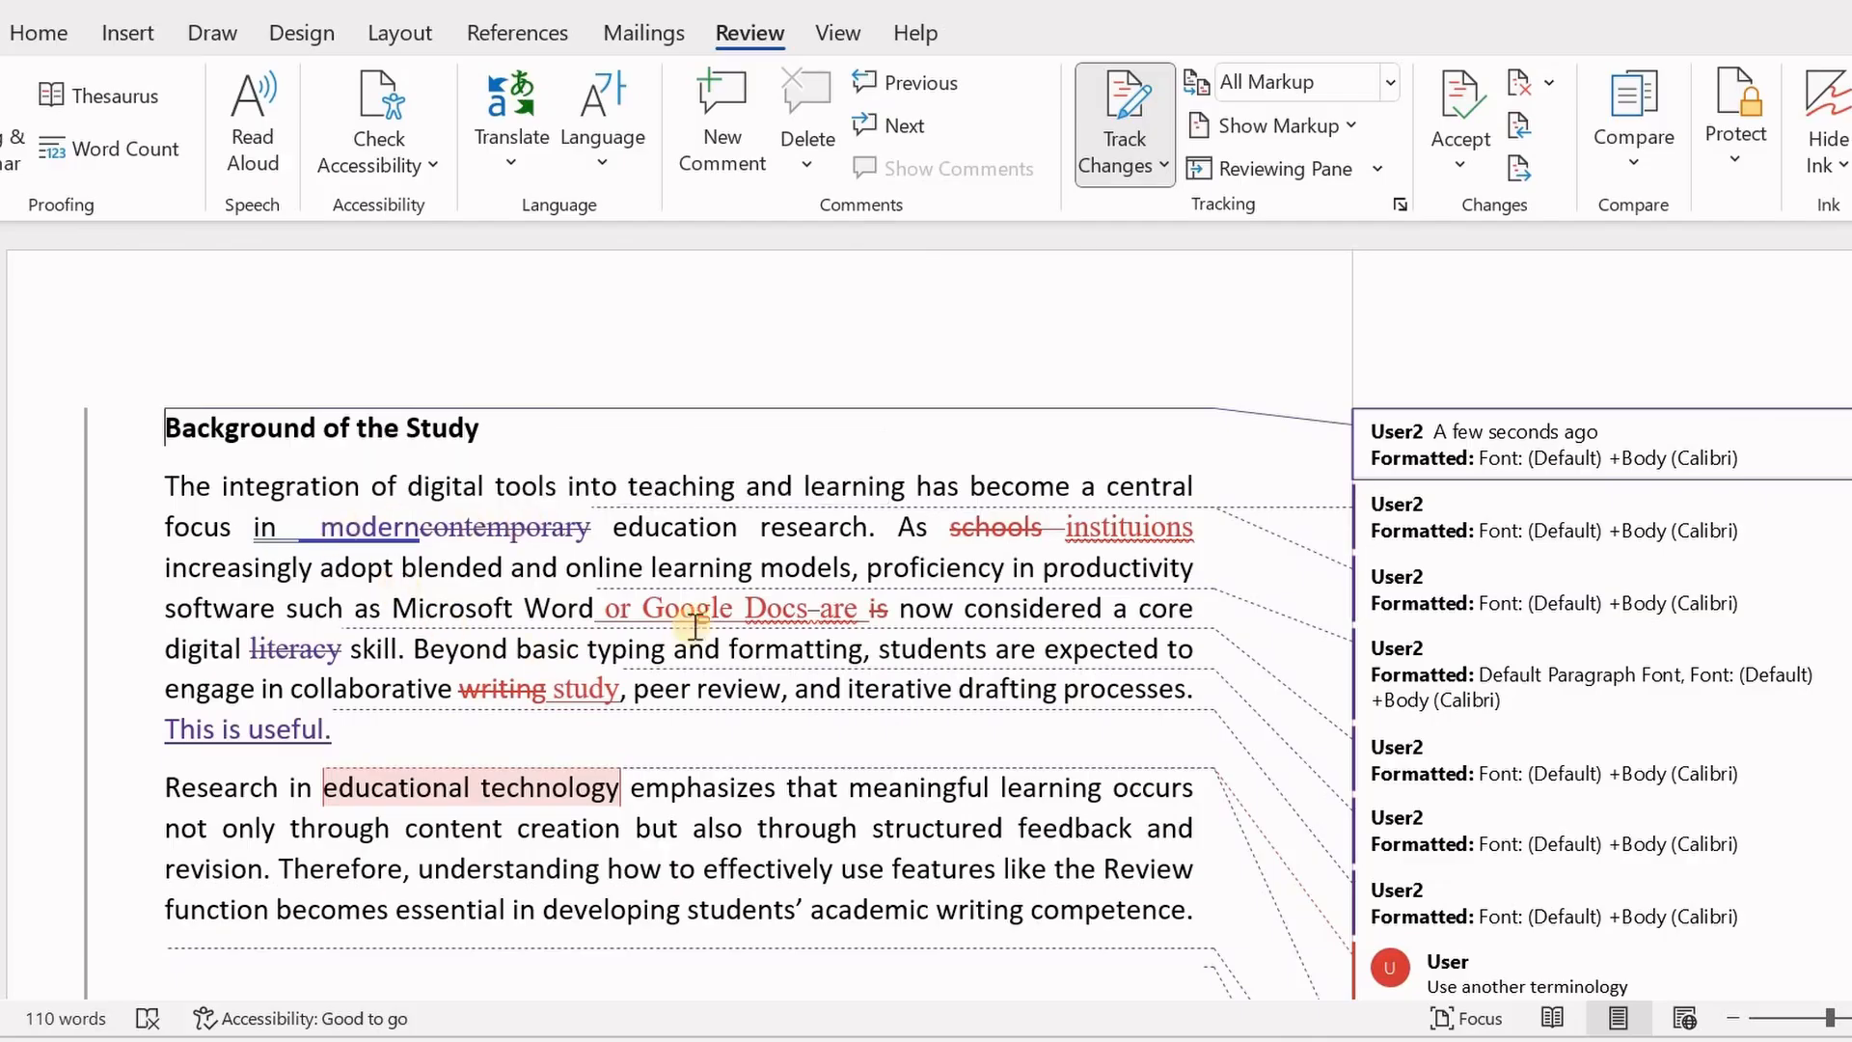
pyautogui.moveTo(715, 614)
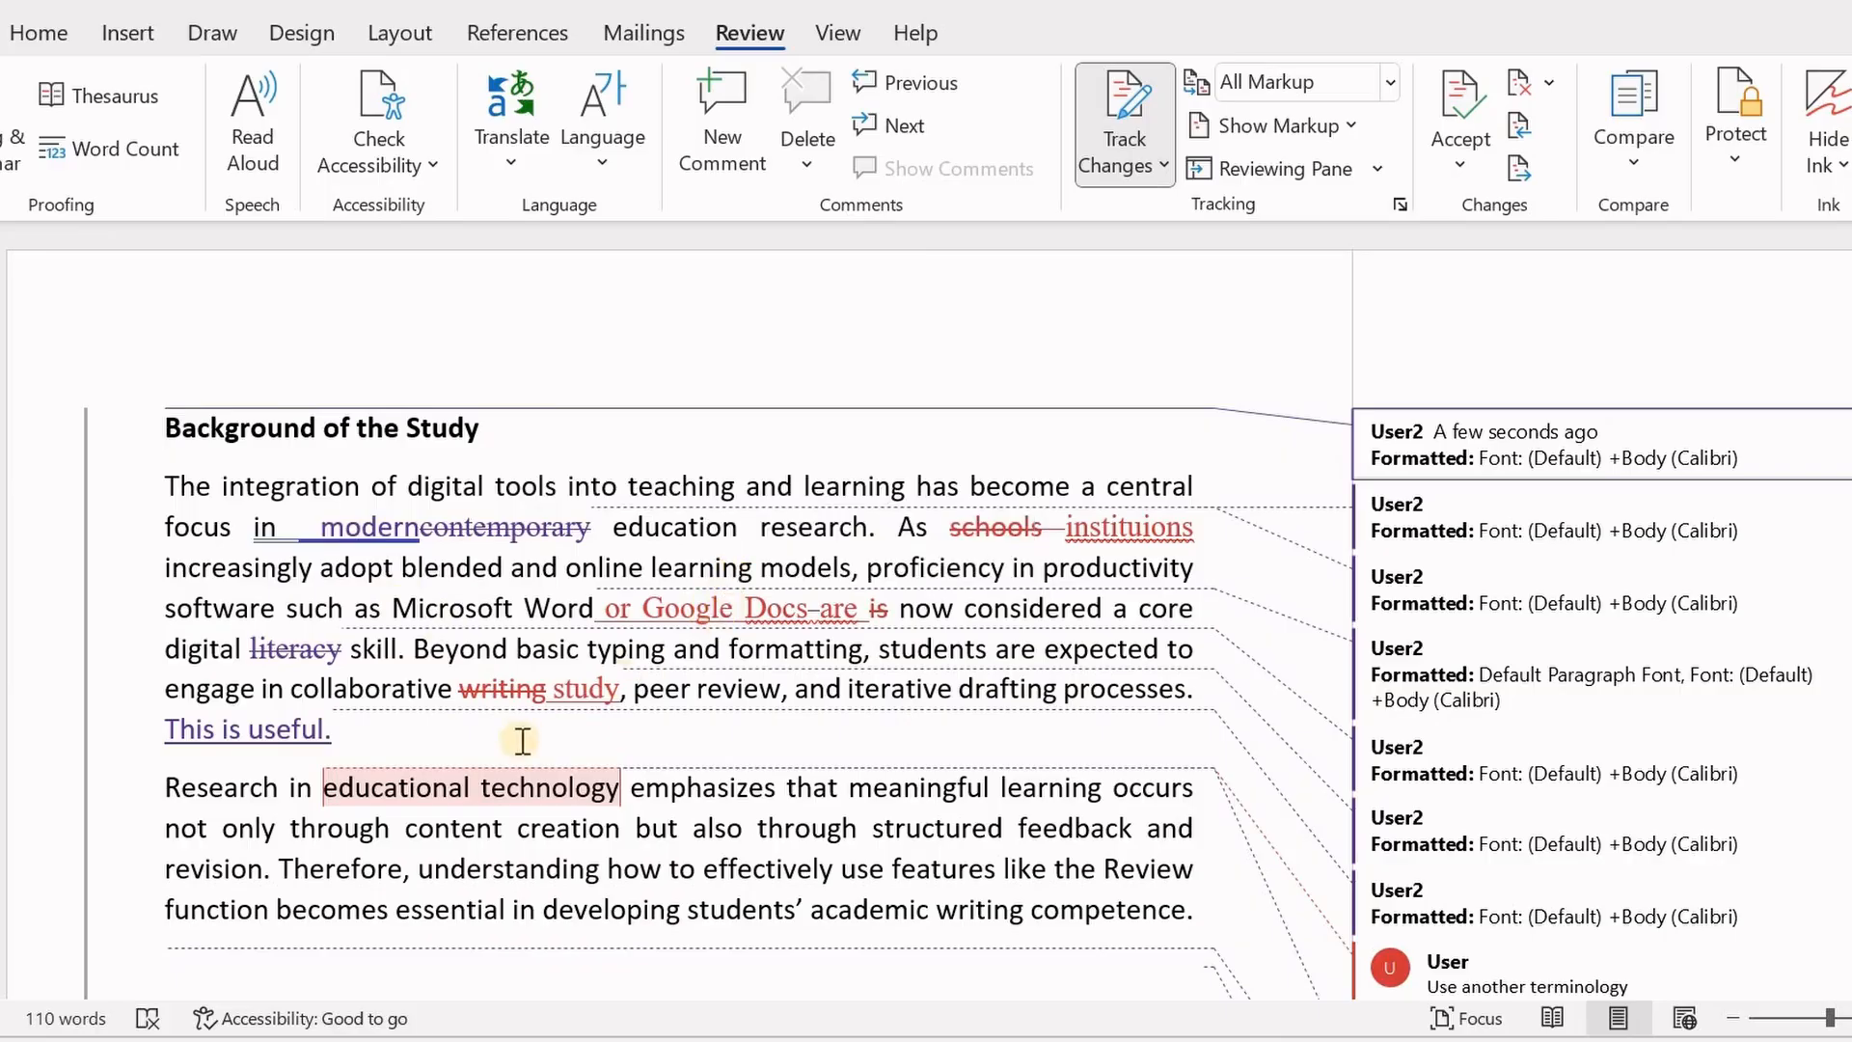
# Step: Examine the two supervisors' tracked insertions, deletions, formatting changes and comment in the combined document, and minimize the open document windows
pyautogui.moveTo(520, 699)
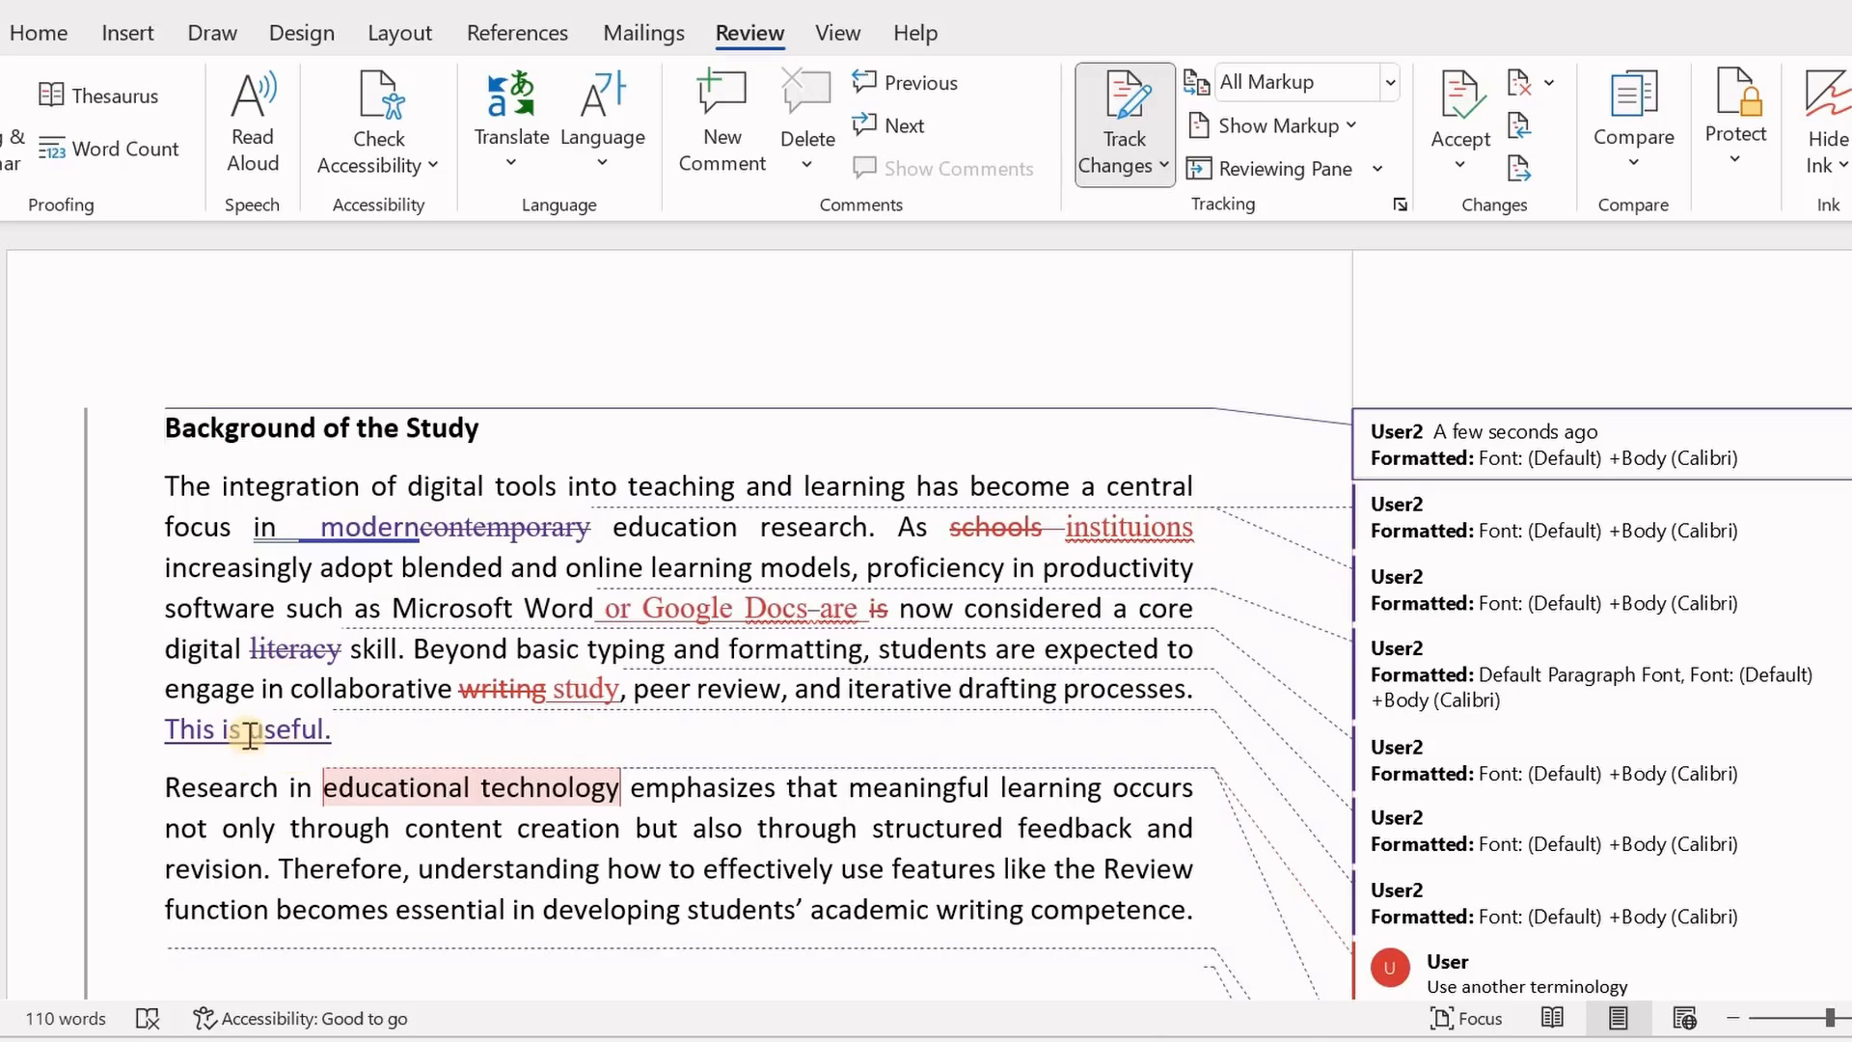
pyautogui.moveTo(250, 735)
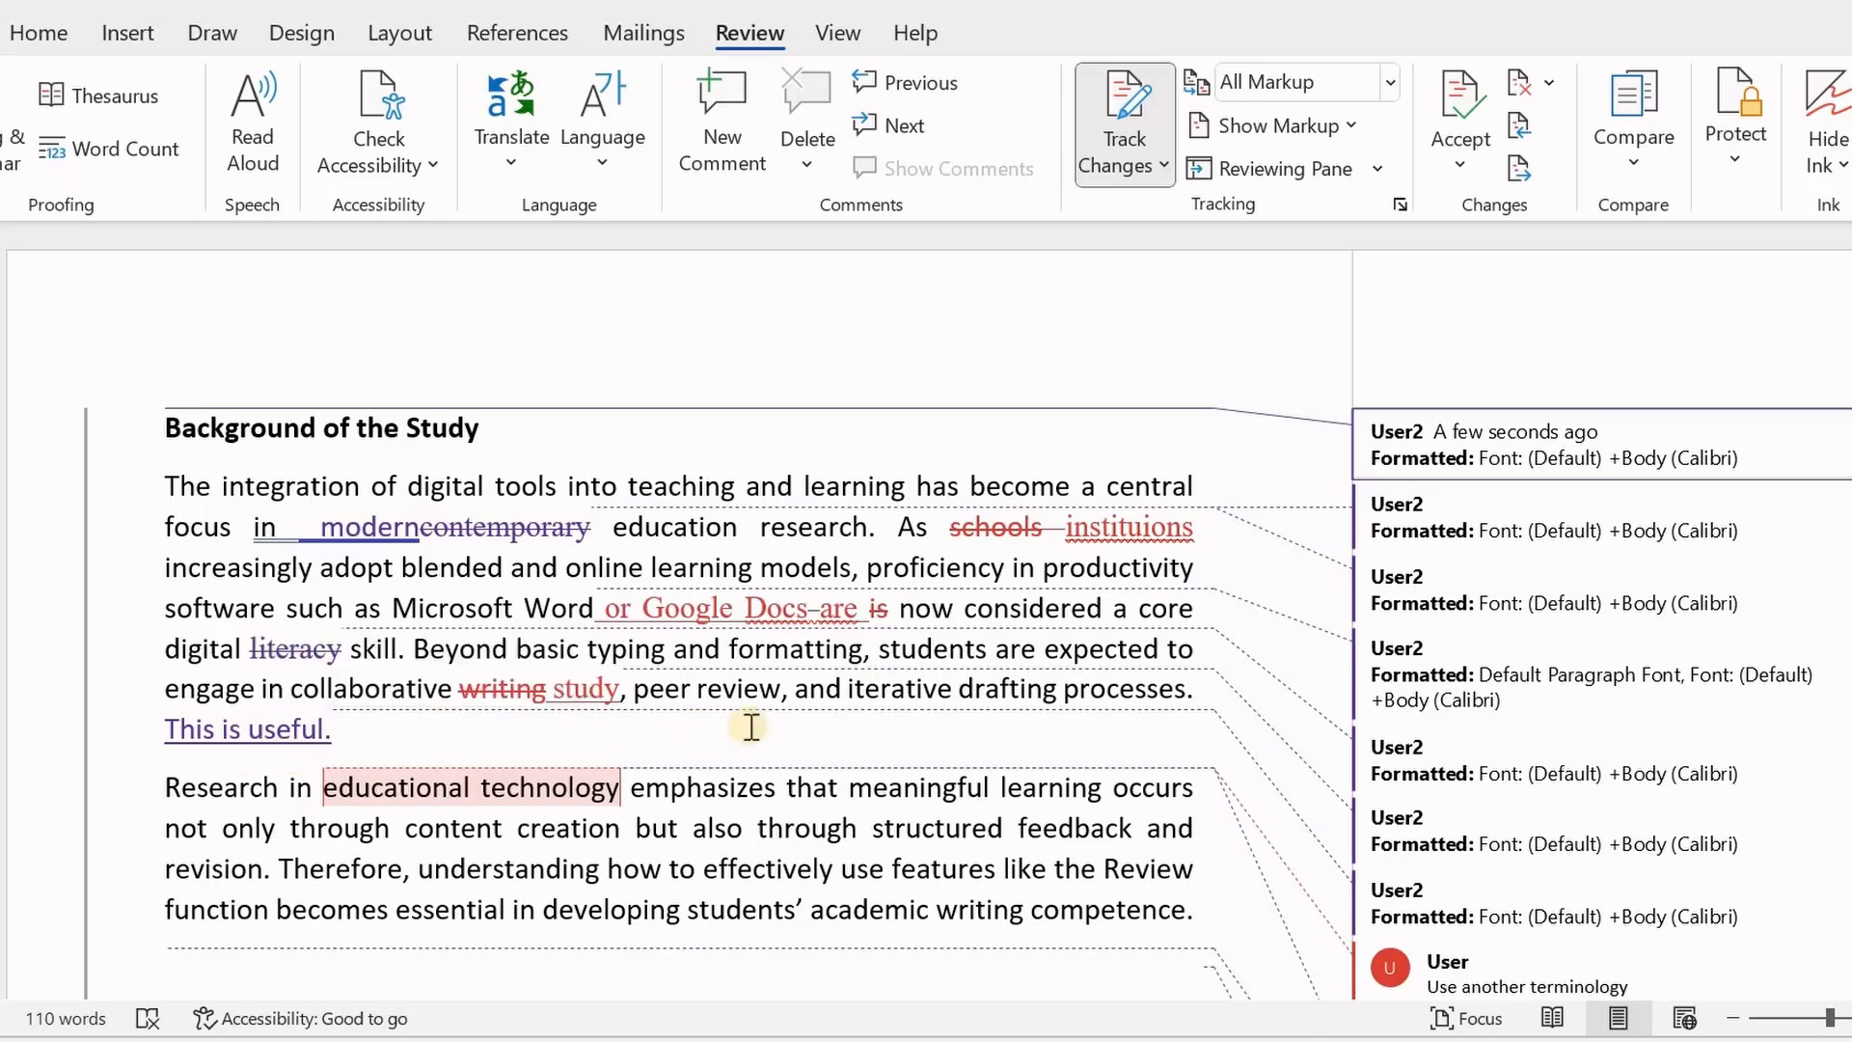
pyautogui.scroll(-1, 1005, 661)
pyautogui.scroll(-1, 1003, 666)
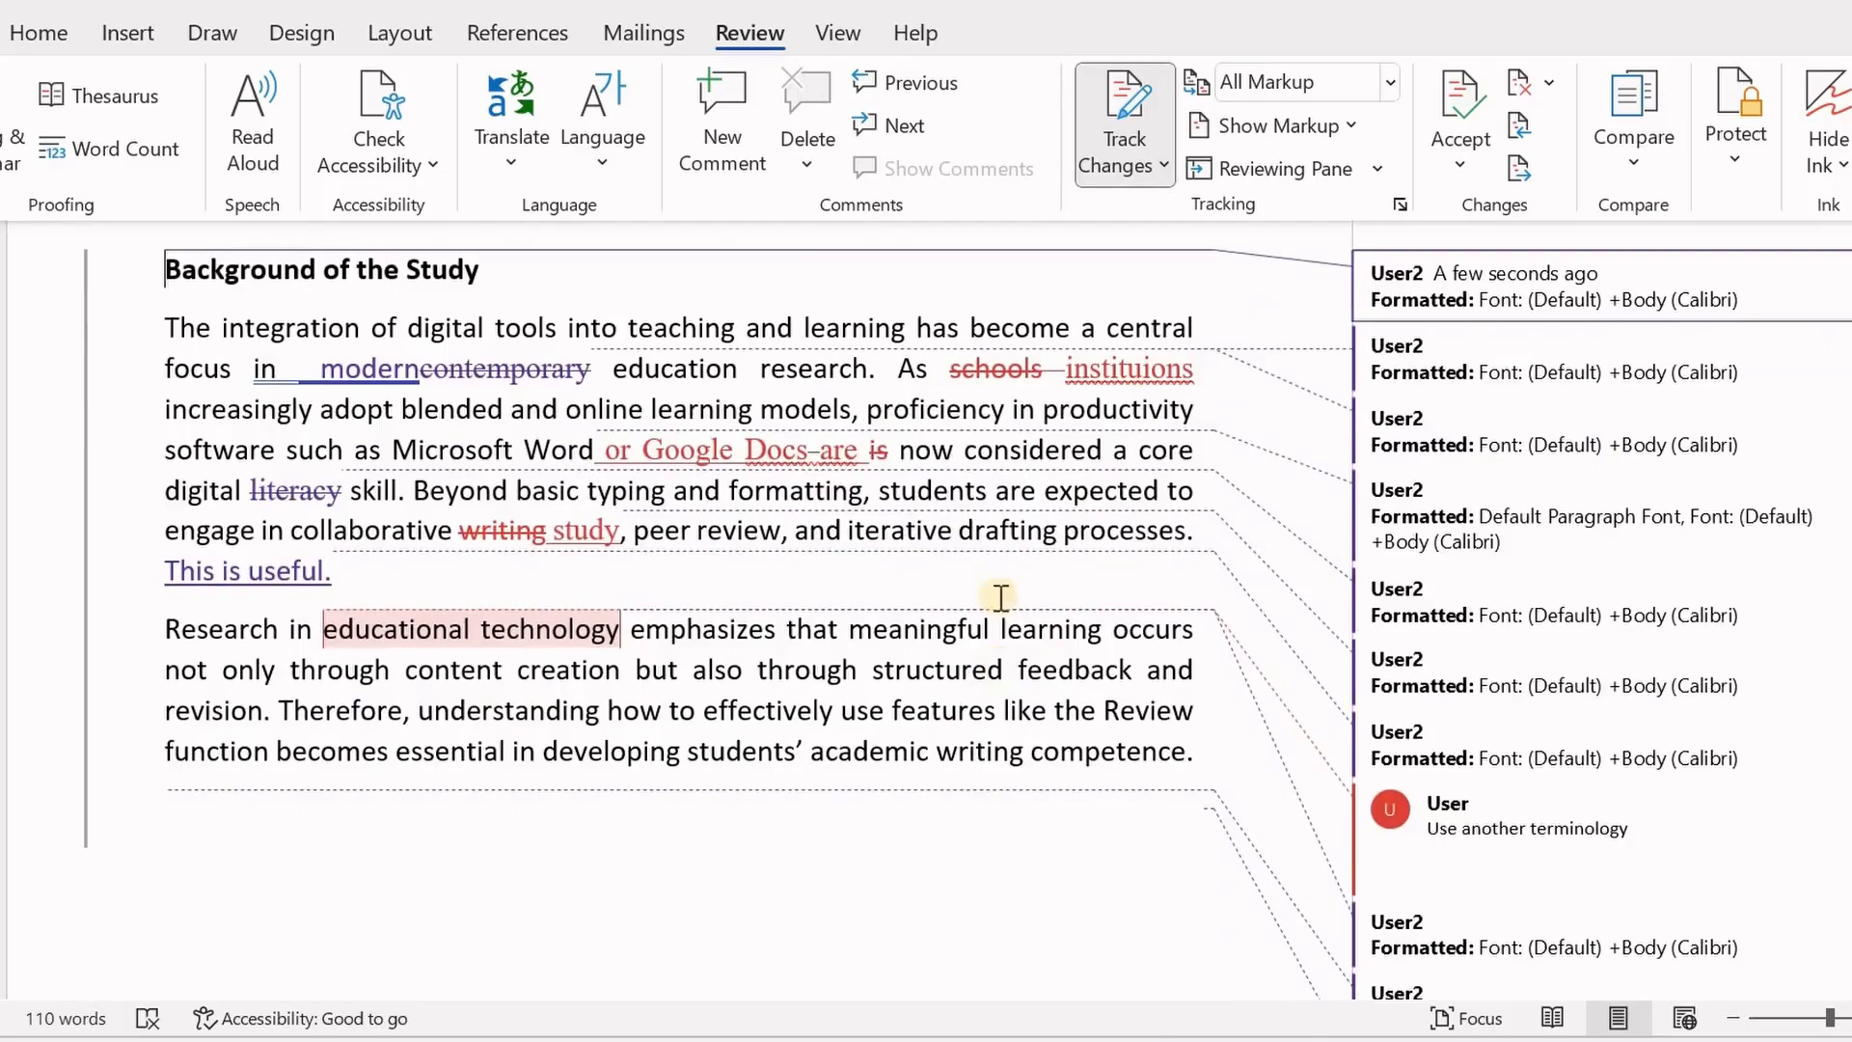
pyautogui.moveTo(816, 457)
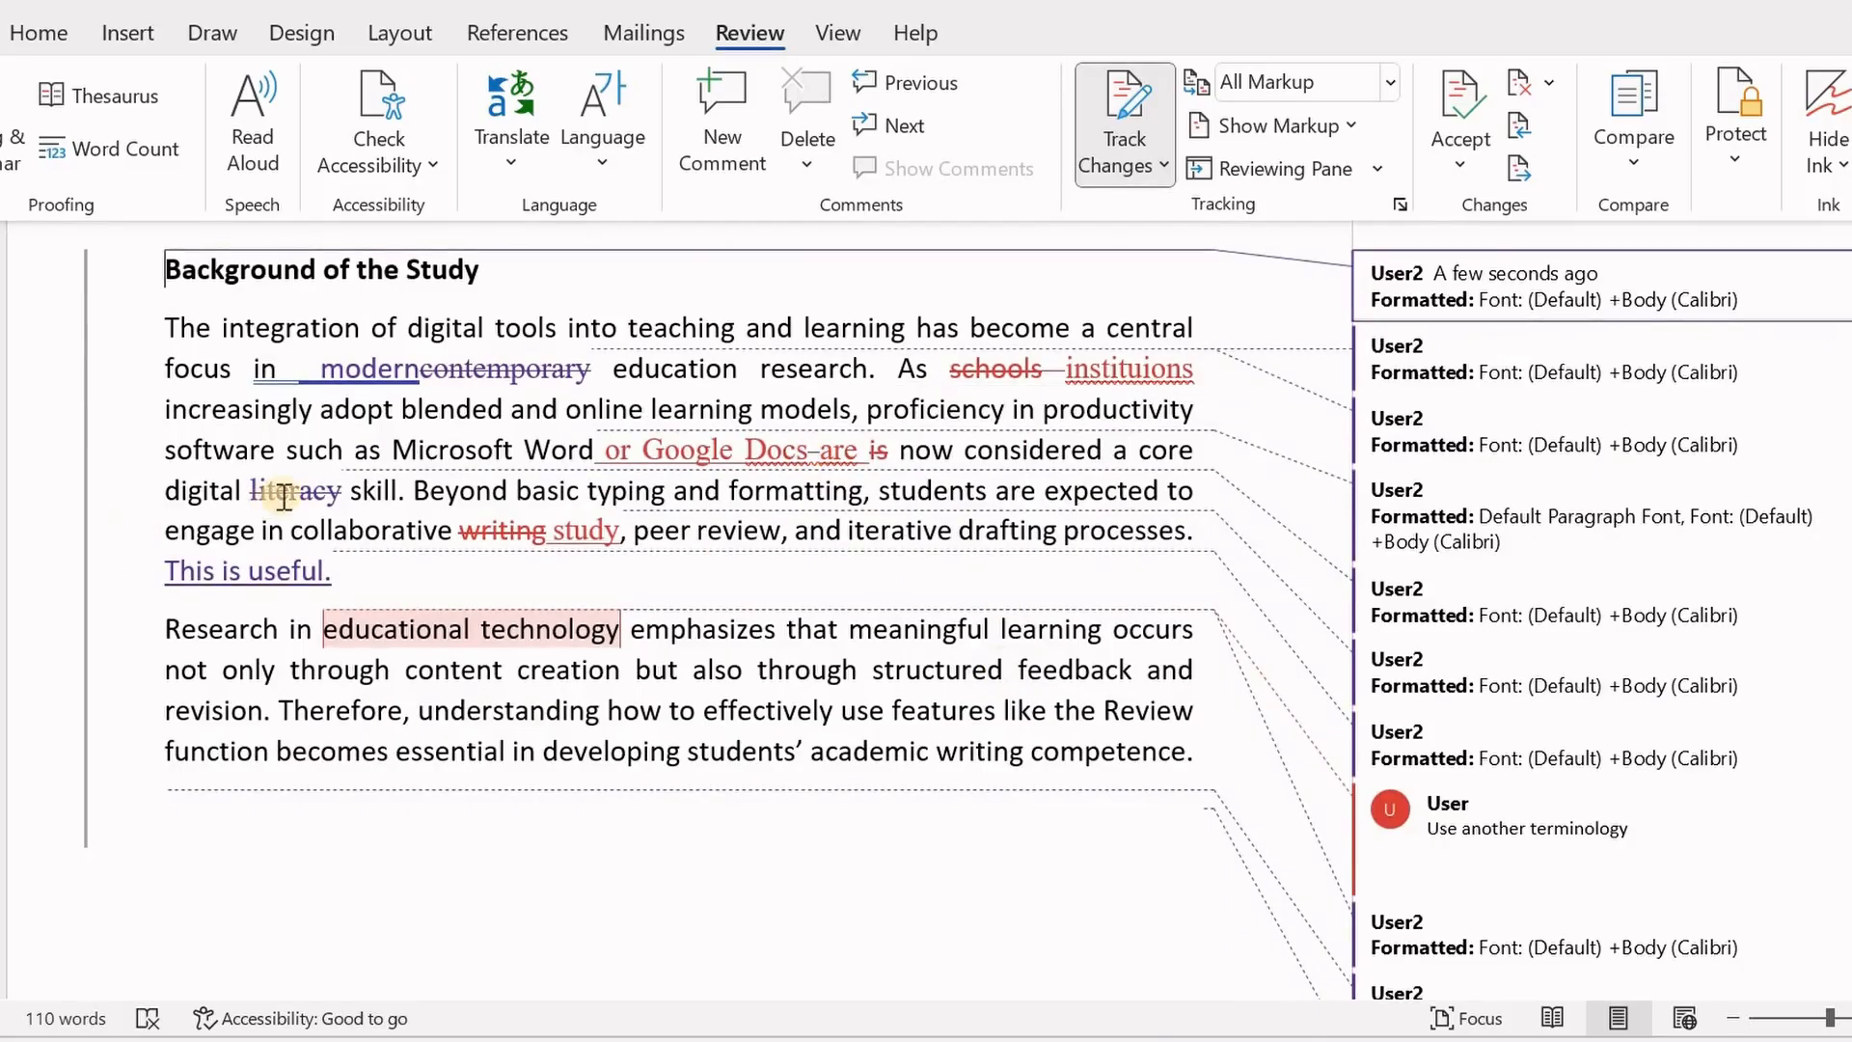
pyautogui.scroll(2, 795, 600)
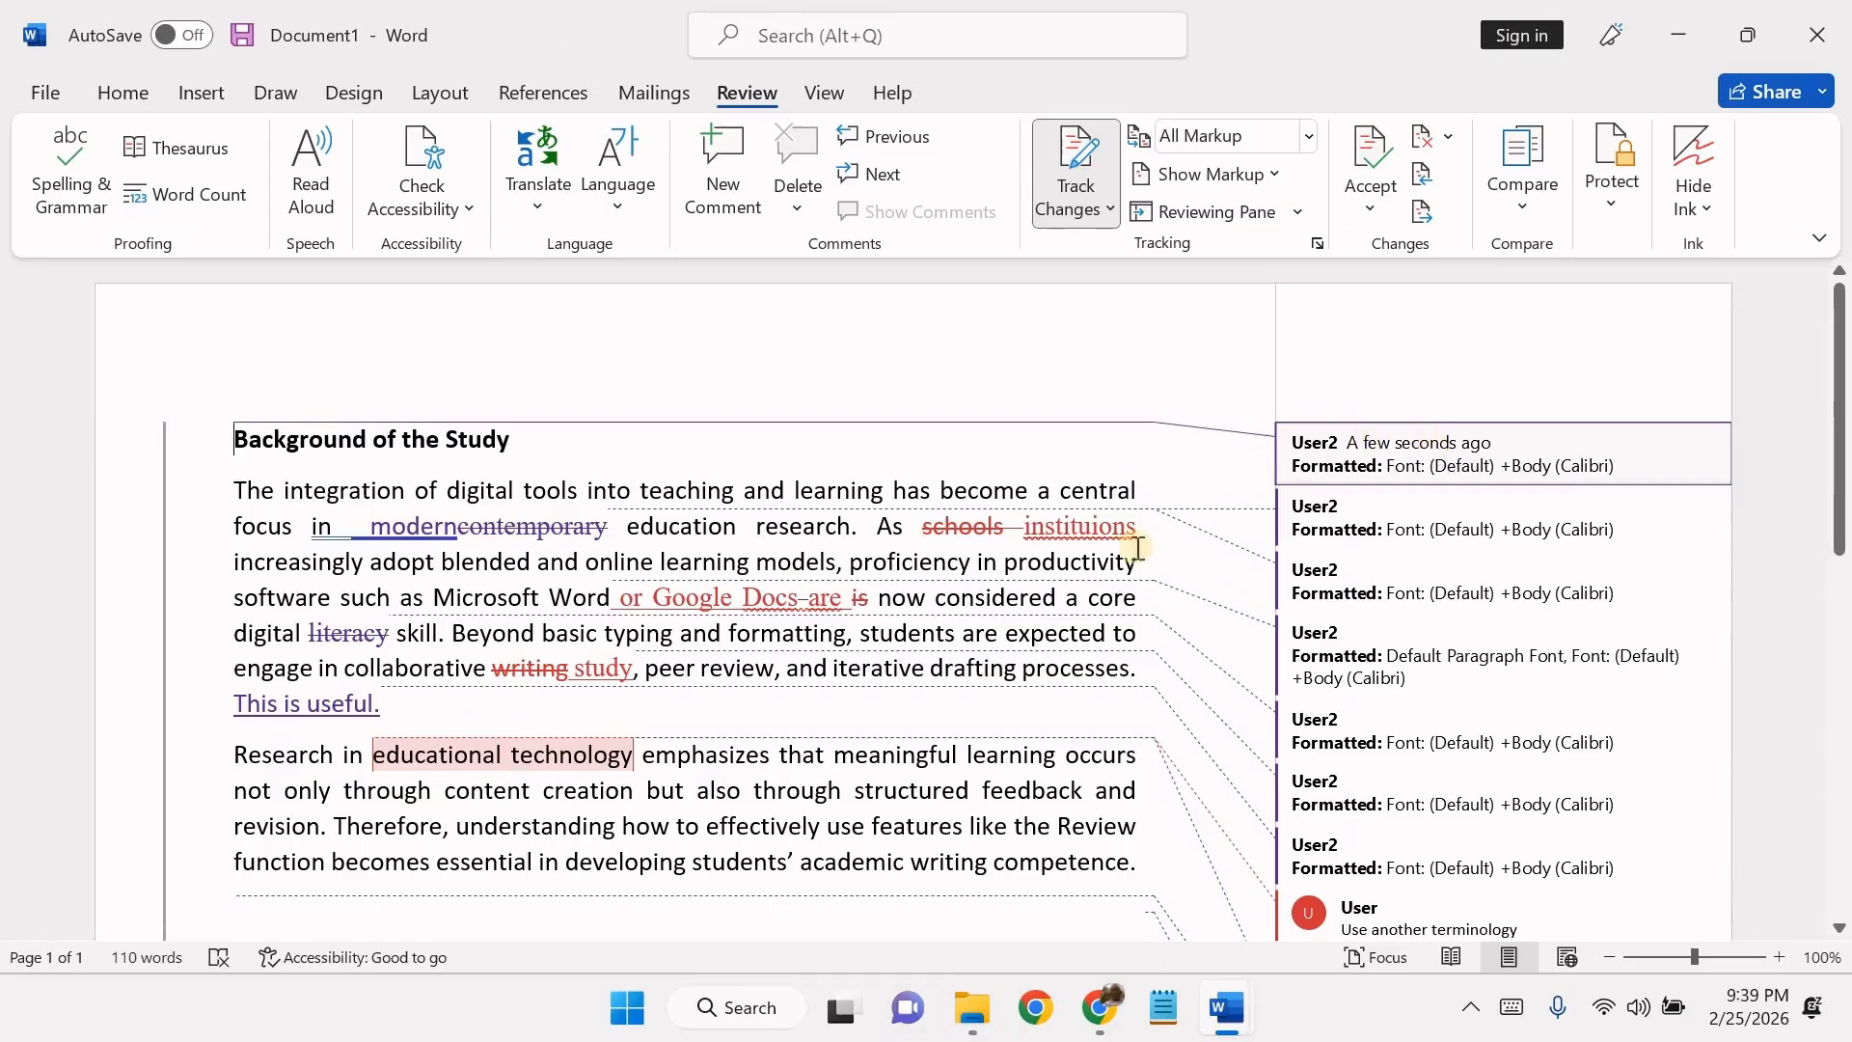
pyautogui.scroll(-2, 1125, 577)
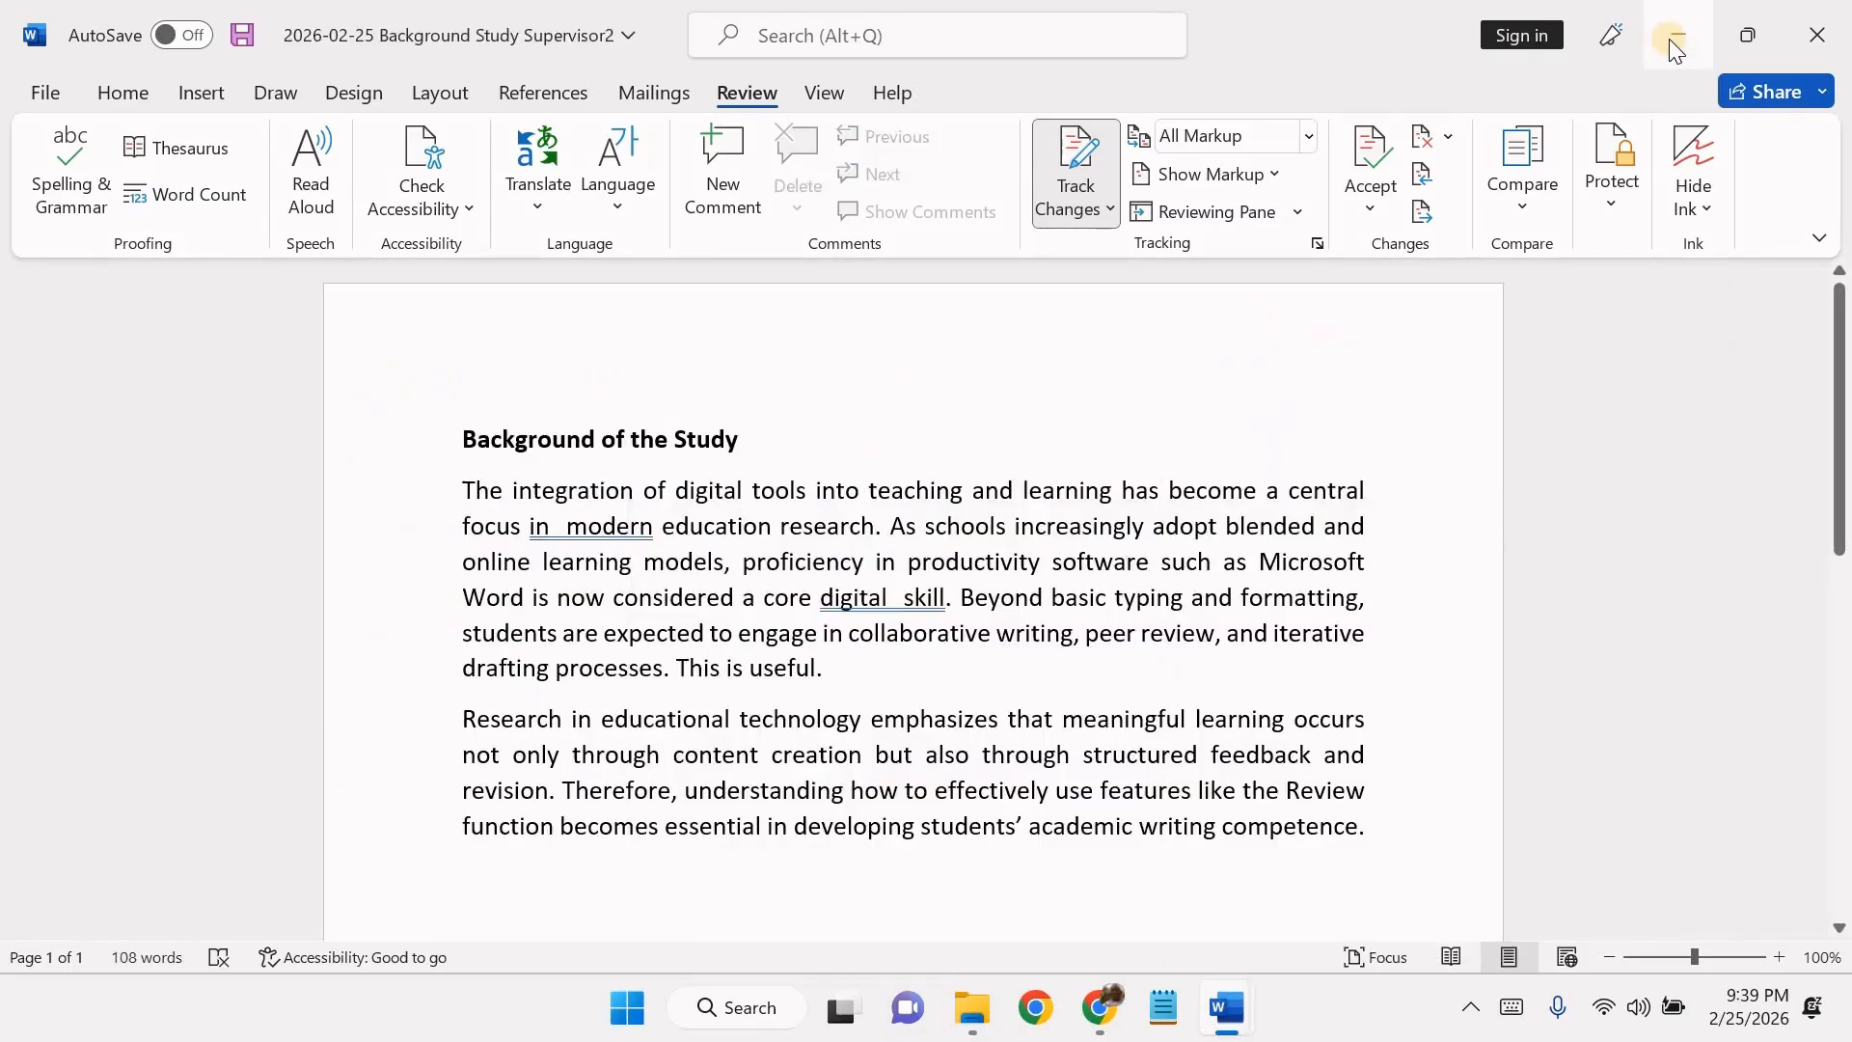
pyautogui.click(1671, 38)
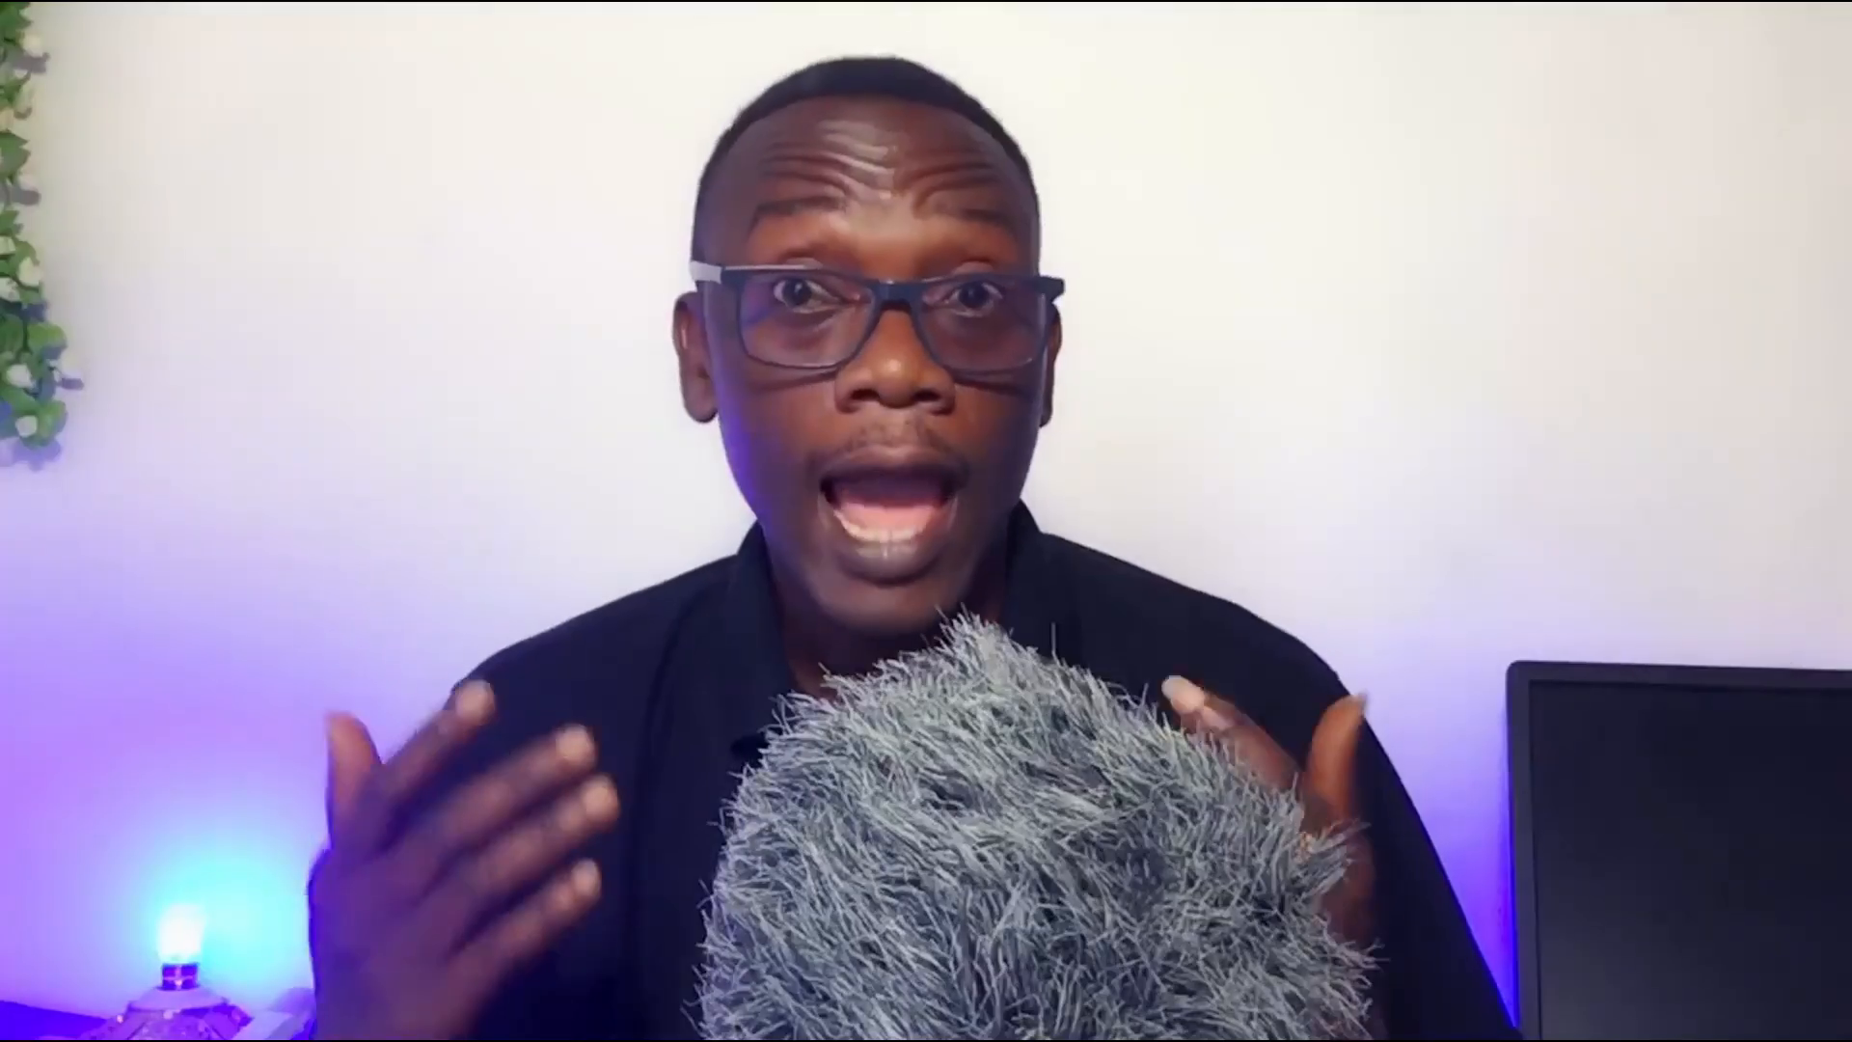